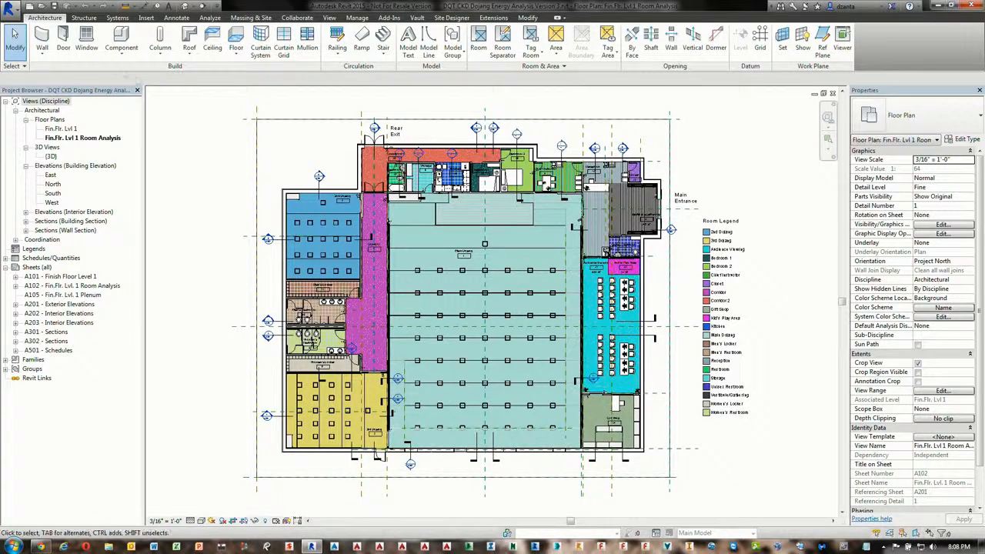
Create a new project from the Mechanical-Default template
{"action": "left_click", "coordinate": [33, 6]}
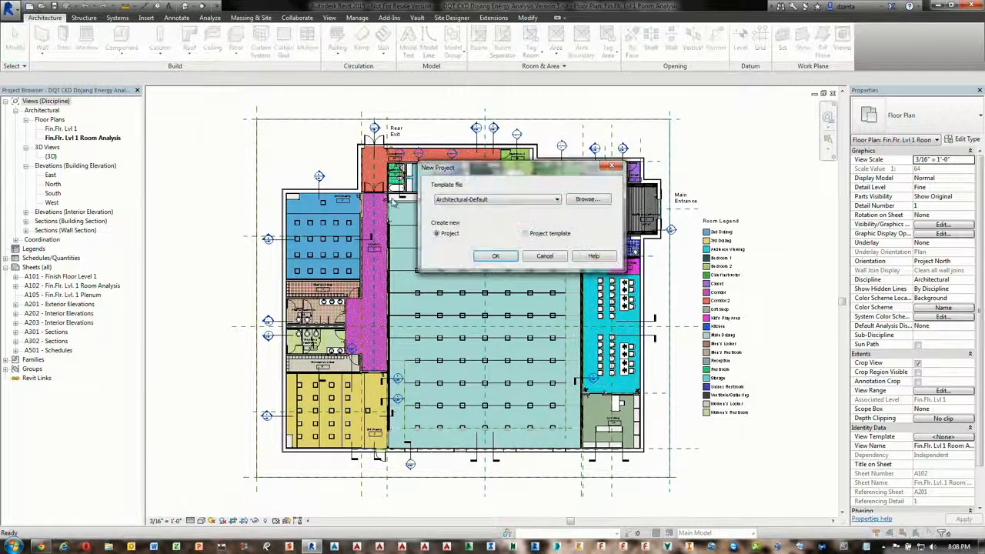
{"action": "left_click", "coordinate": [492, 200]}
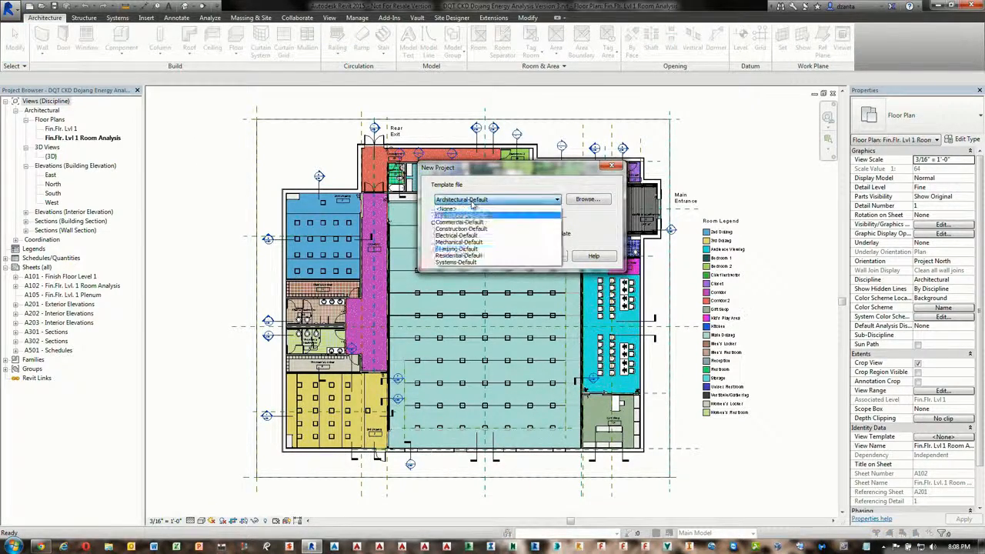
{"action": "left_click", "coordinate": [465, 243]}
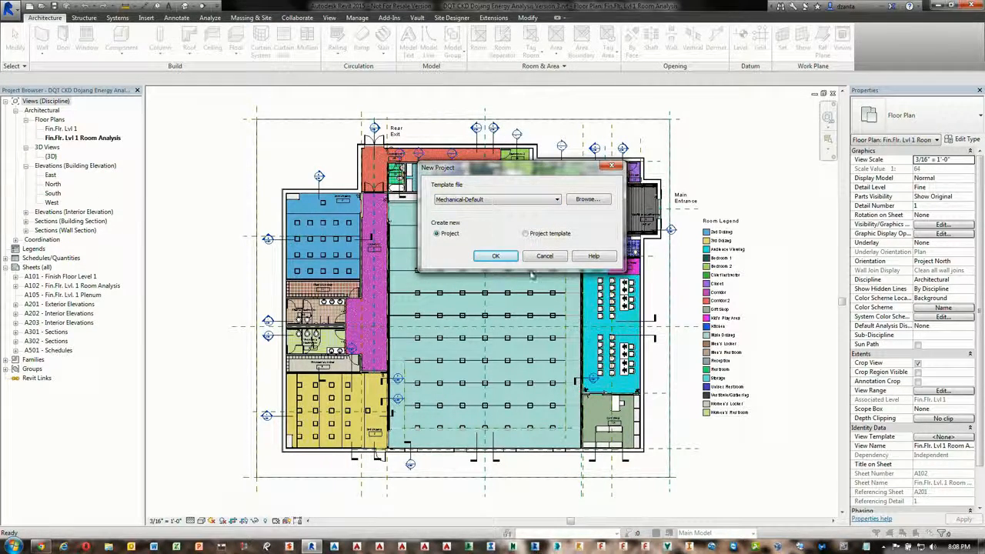
{"action": "left_click", "coordinate": [495, 256]}
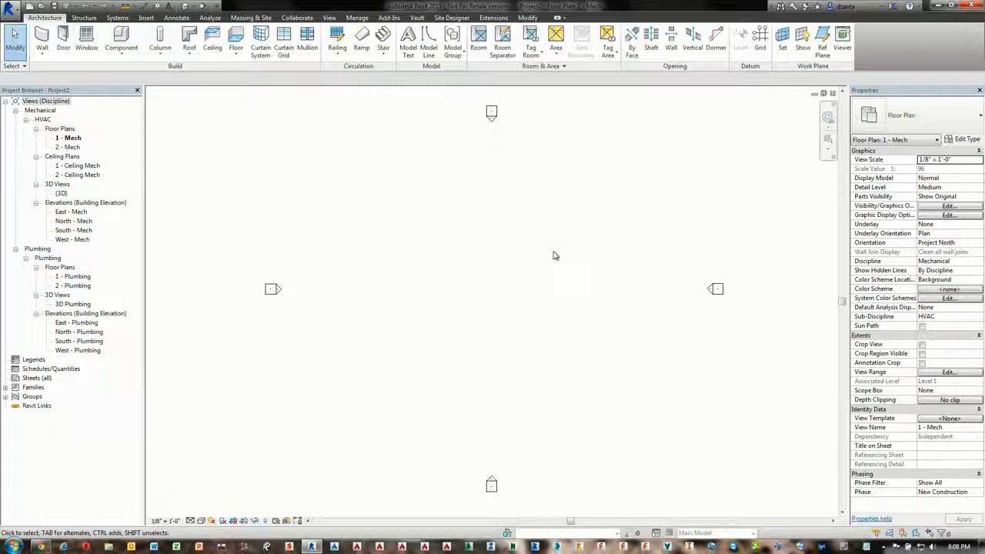
Link the Revit model DQT CKD Dojang Energy Analysis Version 2.rvt into the project with Auto - Origin to Origin positioning
{"action": "left_click", "coordinate": [146, 18]}
{"action": "left_click", "coordinate": [40, 40]}
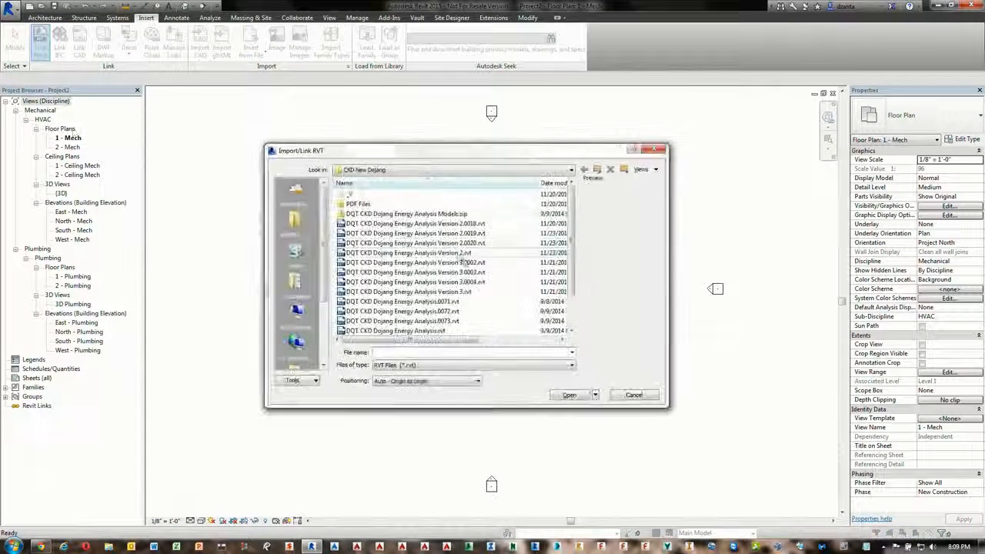
{"action": "left_click", "coordinate": [501, 252]}
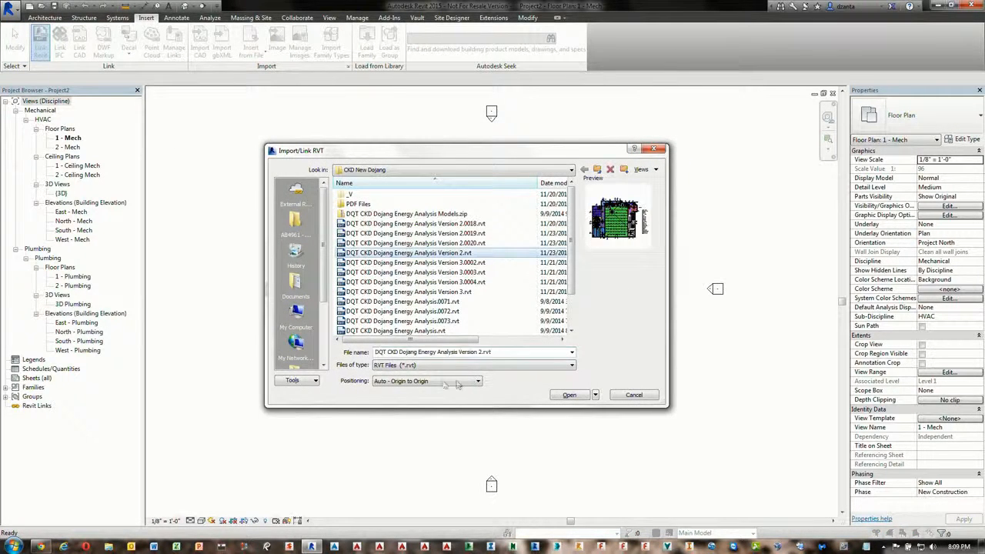
{"action": "left_click", "coordinate": [569, 394]}
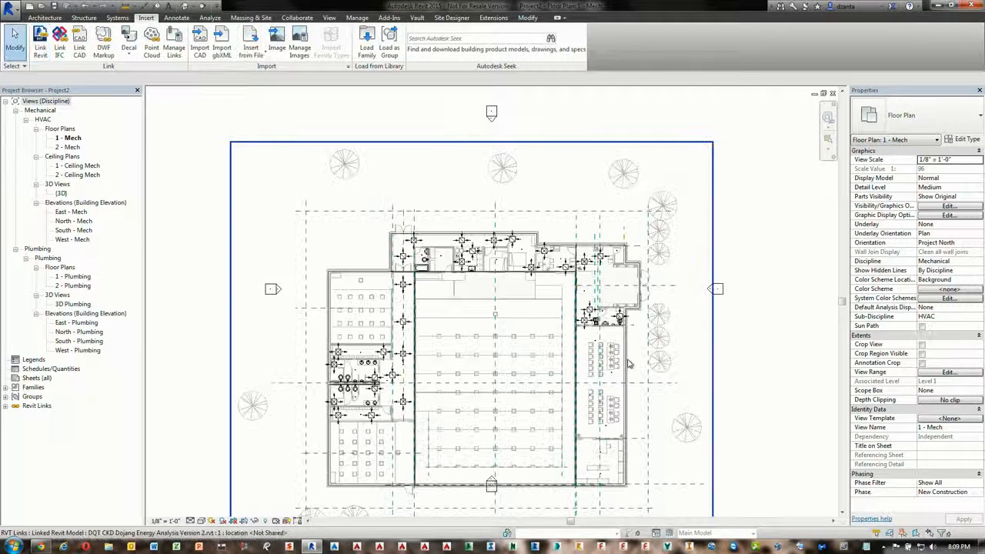
Set the discipline of the 1 - Mech floor plan view to Coordination
{"action": "scroll", "coordinate": [648, 362], "scroll_direction": "down", "scroll_amount": 2}
{"action": "middle_click_drag", "start_coordinate": [648, 362], "coordinate": [606, 290]}
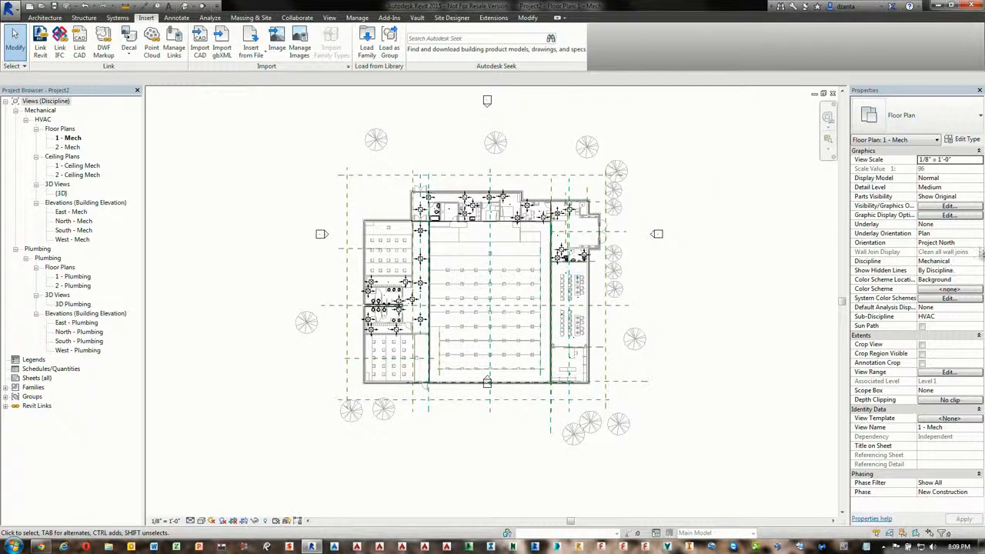
{"action": "left_click", "coordinate": [979, 262]}
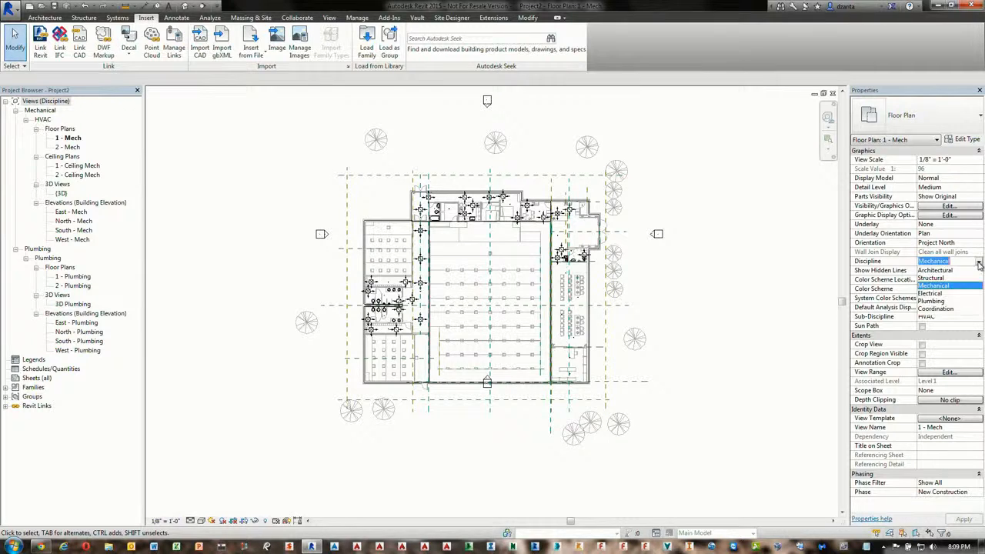
{"action": "left_click", "coordinate": [953, 309]}
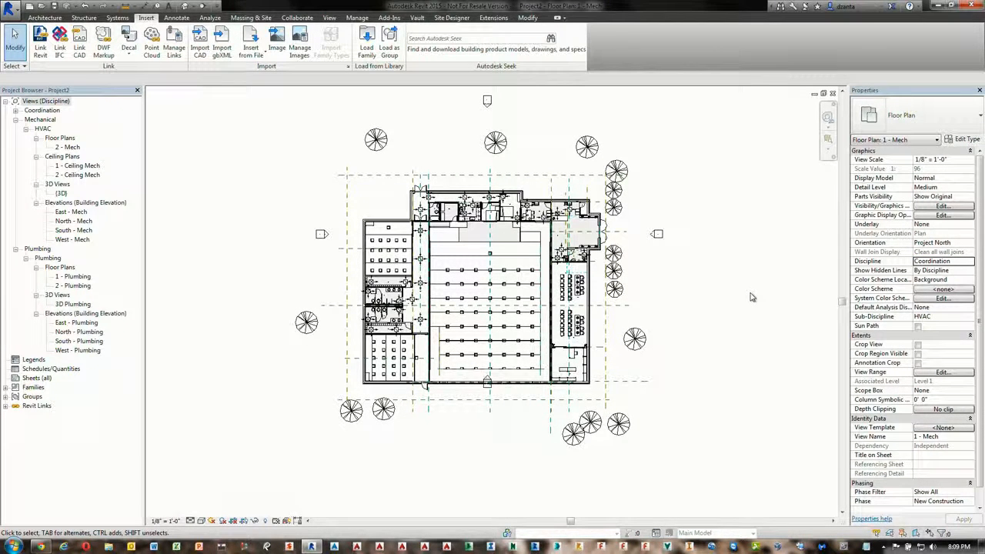
{"action": "scroll", "coordinate": [668, 255], "scroll_direction": "up", "scroll_amount": 1}
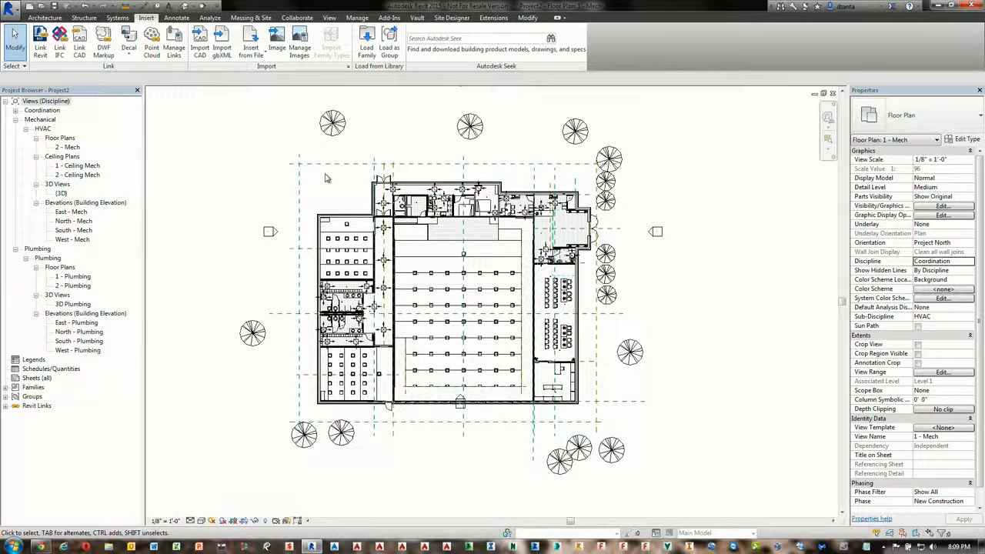
{"action": "left_click", "coordinate": [214, 19]}
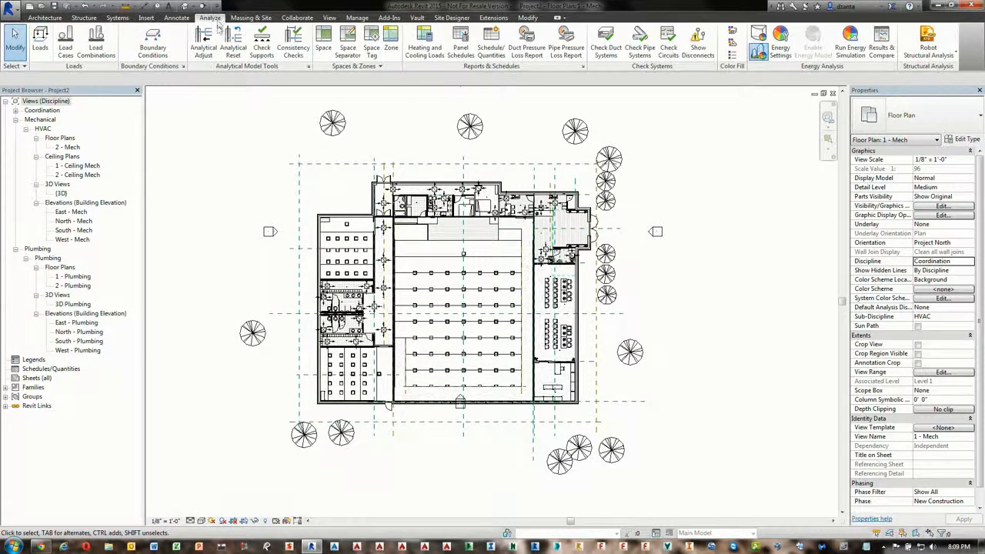
{"action": "left_click", "coordinate": [325, 54]}
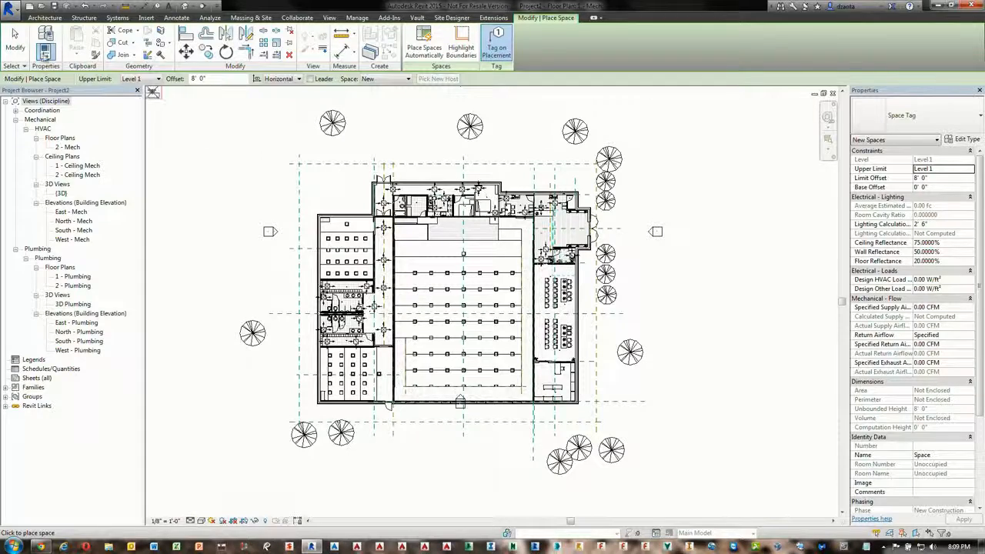
{"action": "left_click", "coordinate": [14, 34]}
Enable Room Bounding in the type properties of the linked Revit model
{"action": "left_click", "coordinate": [401, 262]}
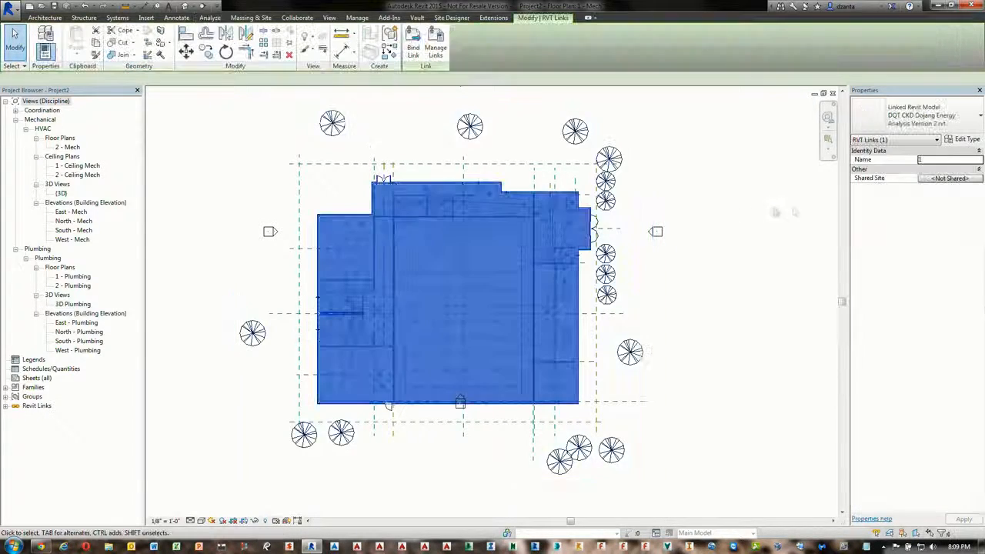
{"action": "left_click", "coordinate": [961, 140]}
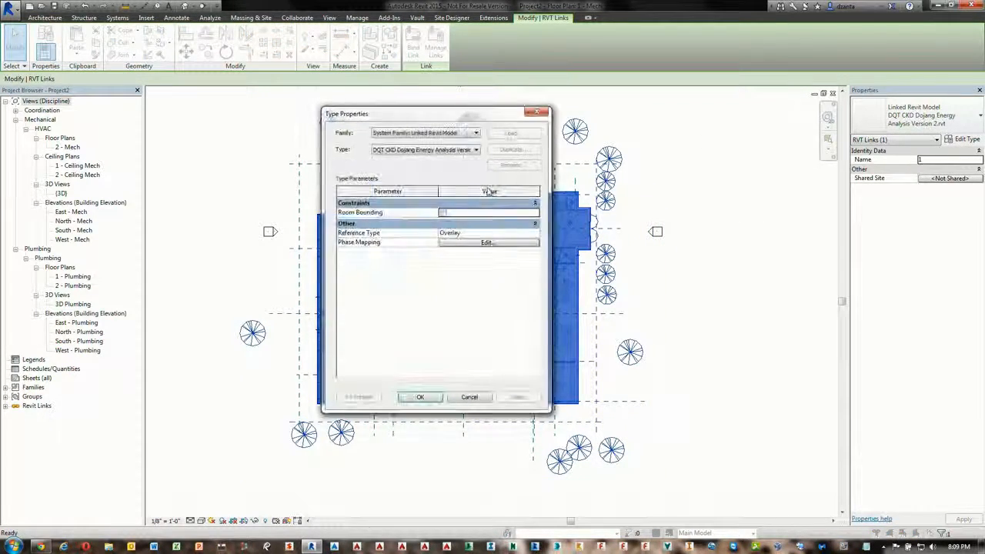
{"action": "left_click", "coordinate": [442, 213]}
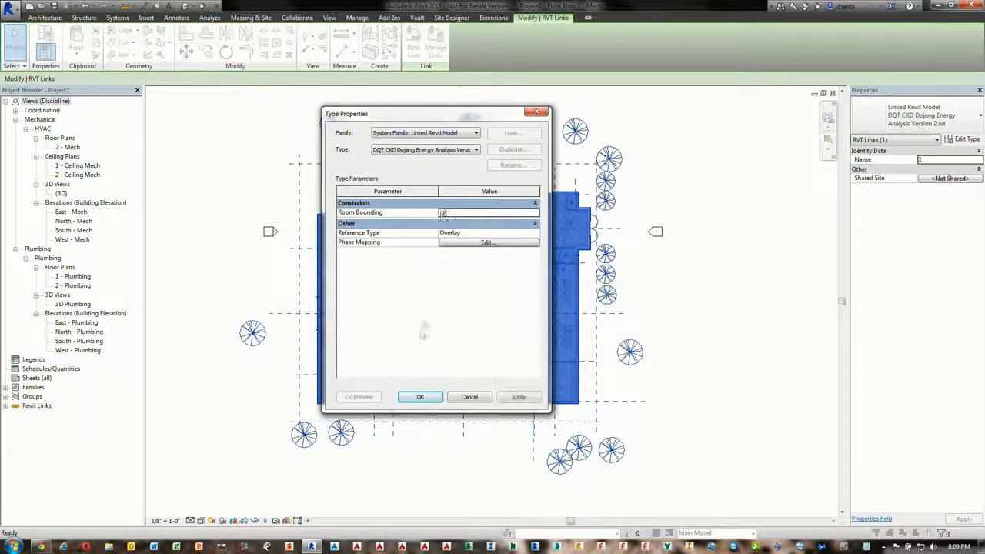
{"action": "left_click", "coordinate": [420, 397]}
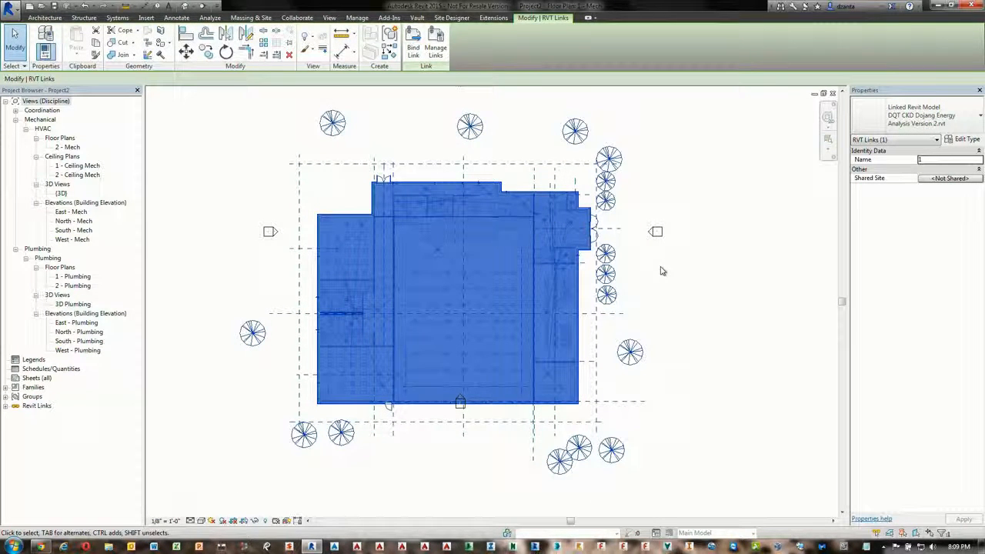
{"action": "left_click", "coordinate": [693, 222]}
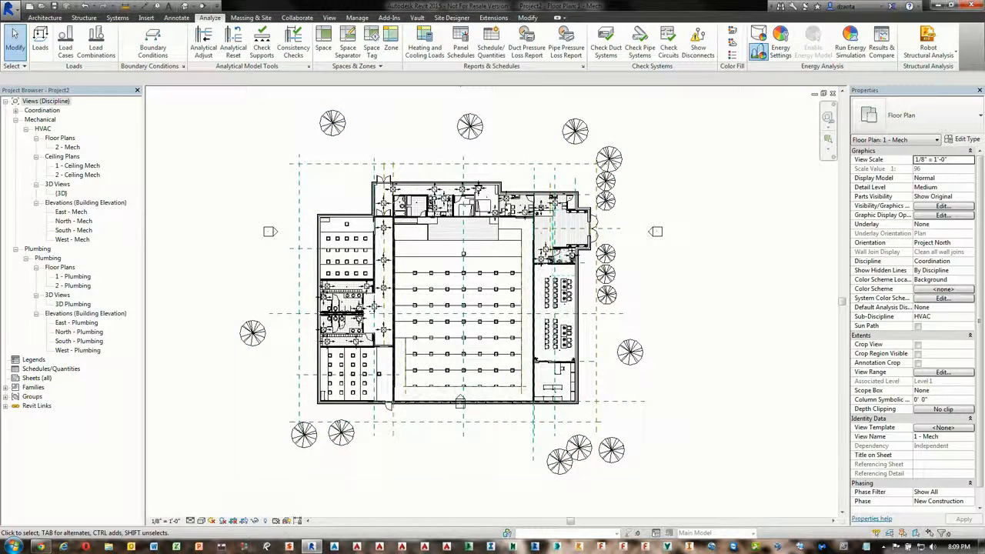
{"action": "scroll", "coordinate": [256, 156], "scroll_direction": "up", "scroll_amount": 2}
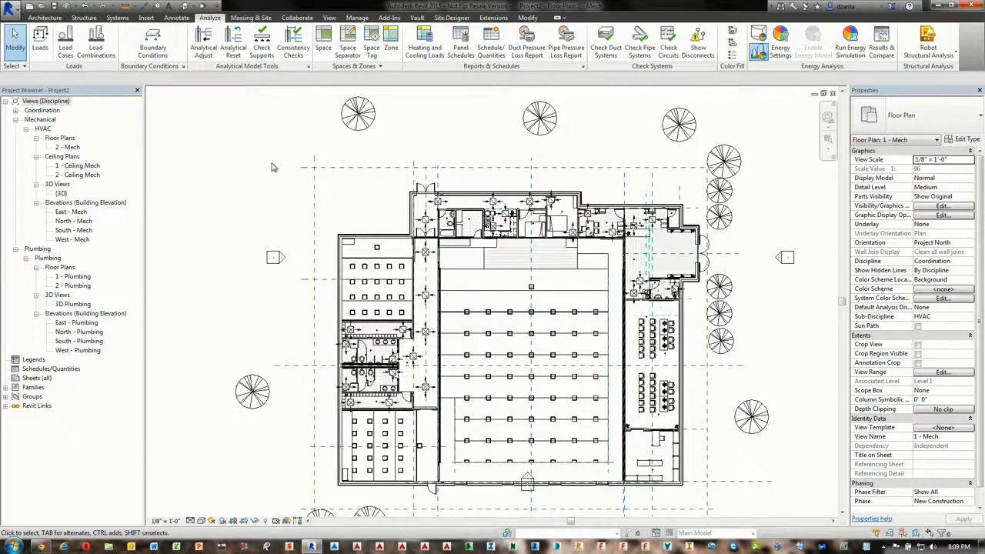
{"action": "scroll", "coordinate": [323, 198], "scroll_direction": "up", "scroll_amount": 2}
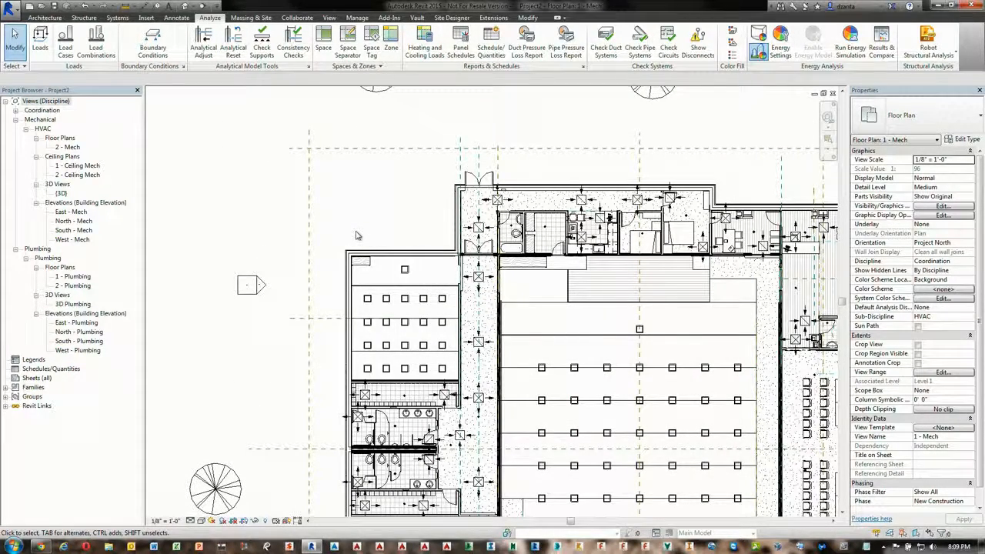
{"action": "scroll", "coordinate": [459, 360], "scroll_direction": "up", "scroll_amount": 2}
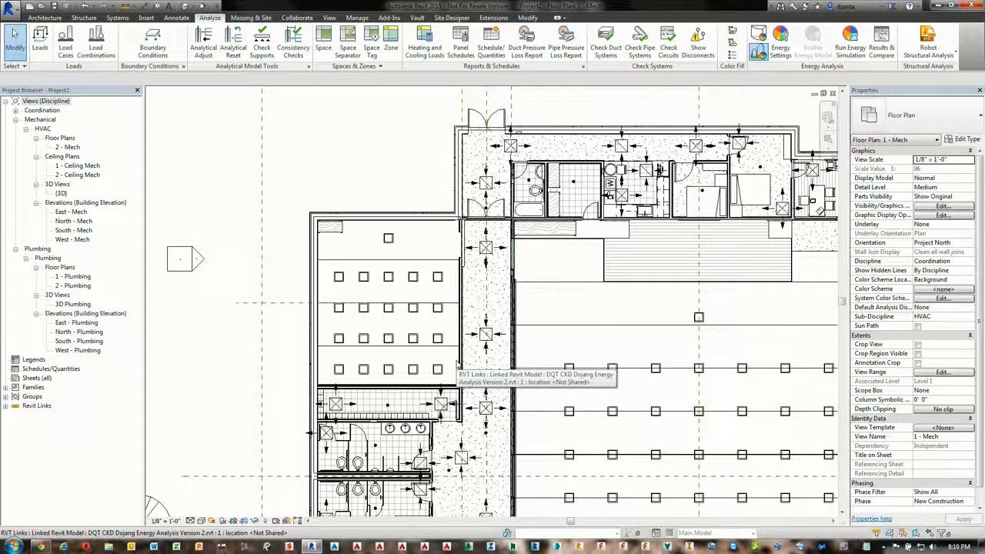
Try Exercise Center as the building type in the project's energy settings, and discard the change along with the project properties
{"action": "left_click", "coordinate": [357, 17]}
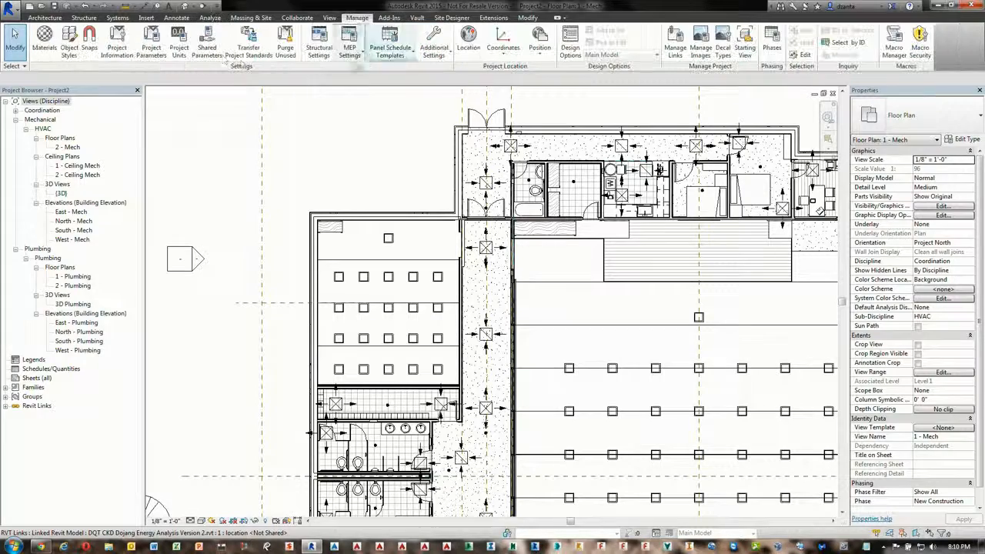
{"action": "left_click", "coordinate": [114, 59]}
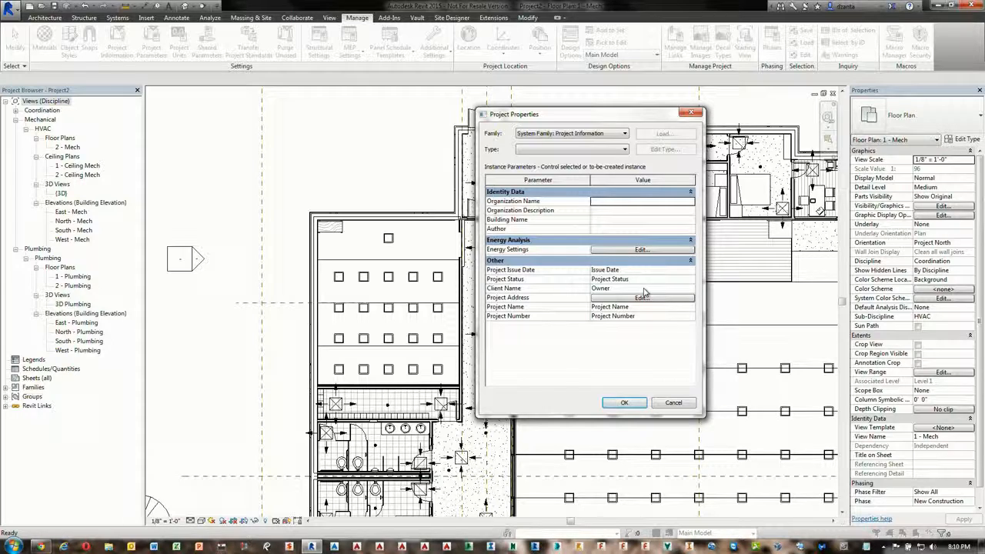
{"action": "left_click", "coordinate": [628, 250]}
{"action": "left_click_drag", "start_coordinate": [553, 119], "coordinate": [363, 117]}
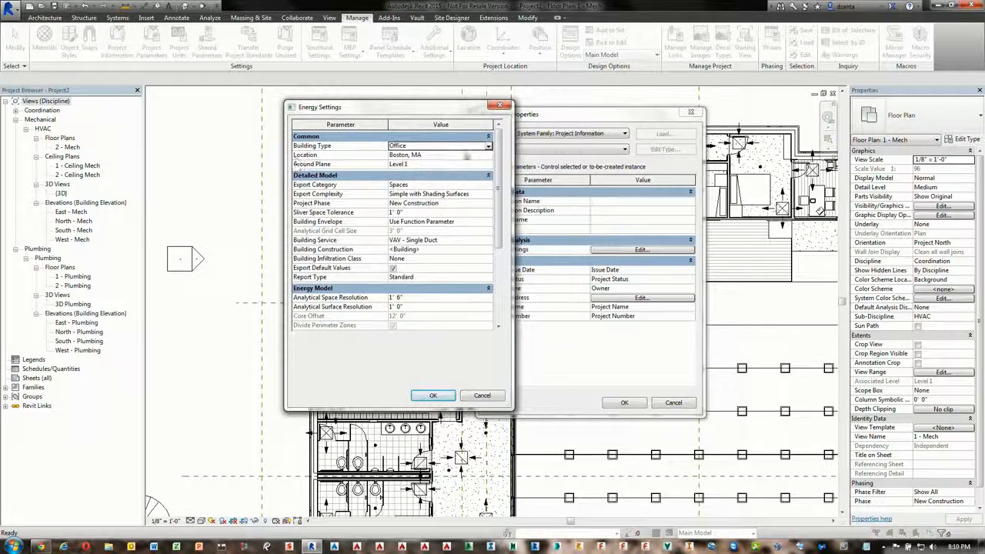
{"action": "left_click", "coordinate": [487, 147]}
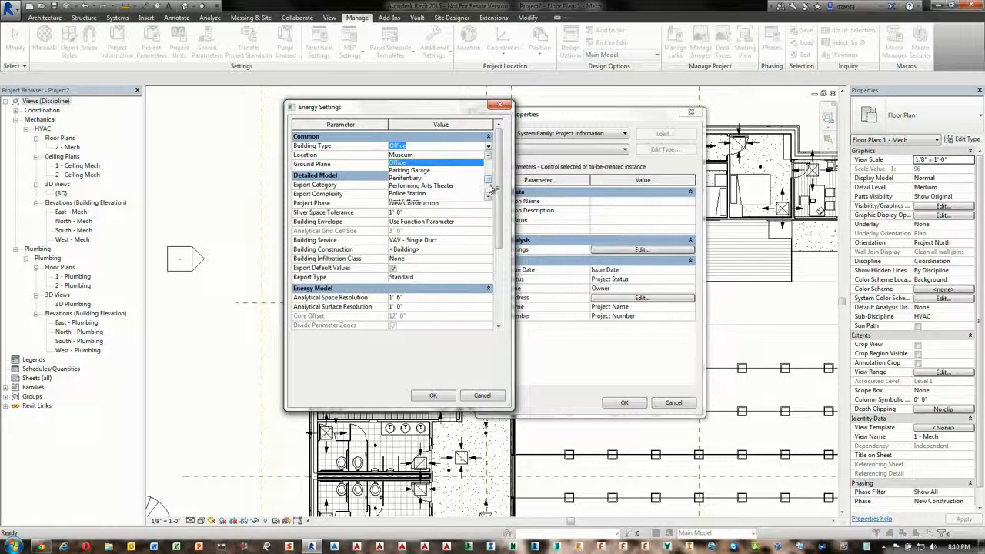
{"action": "scroll", "coordinate": [490, 185], "scroll_direction": "down", "scroll_amount": 2}
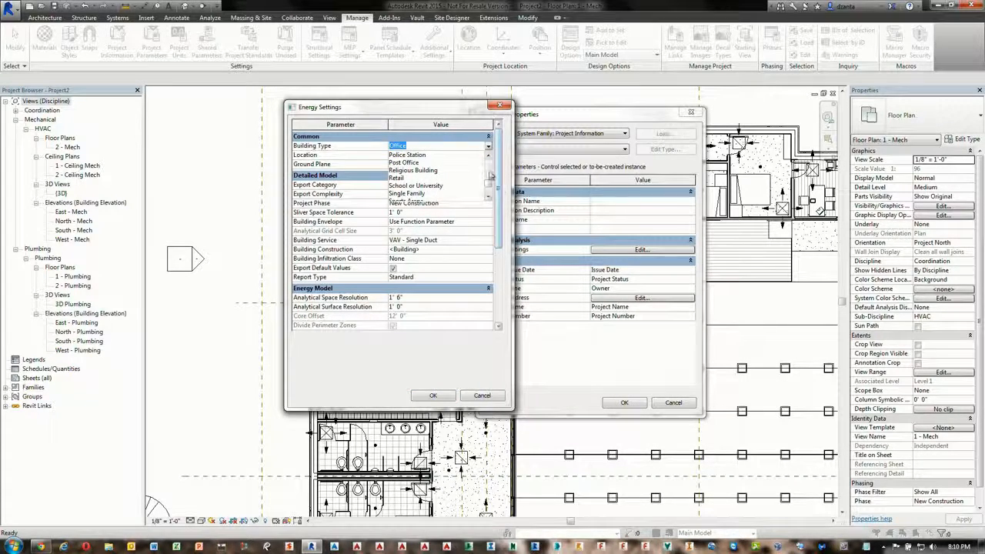
{"action": "scroll", "coordinate": [492, 171], "scroll_direction": "up", "scroll_amount": 3}
{"action": "scroll", "coordinate": [487, 179], "scroll_direction": "up", "scroll_amount": 2}
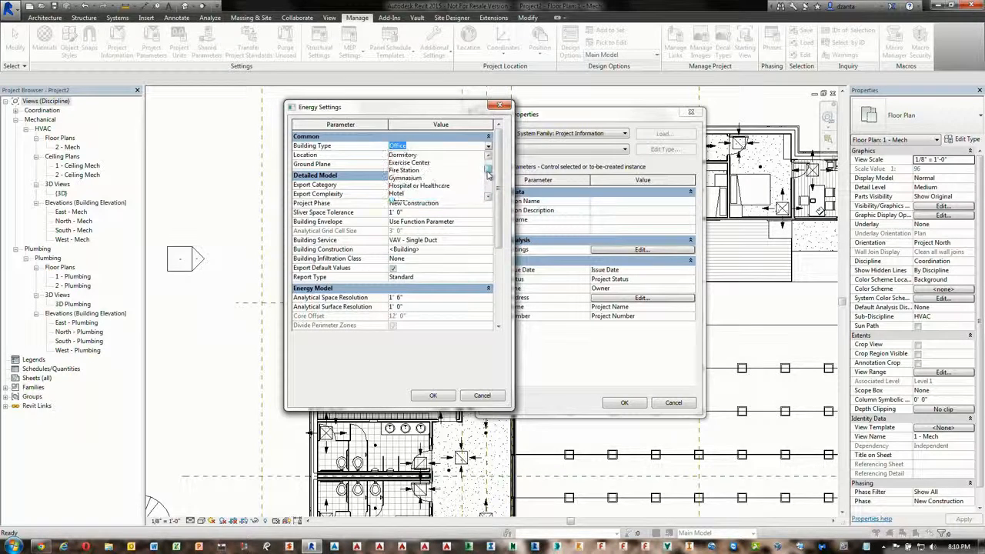
{"action": "left_click", "coordinate": [441, 163]}
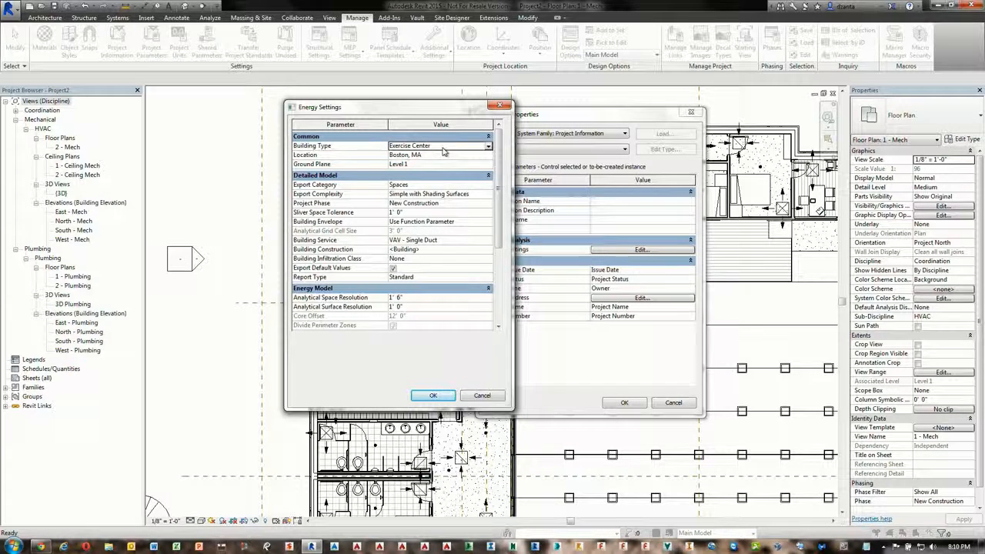
{"action": "left_click", "coordinate": [481, 396]}
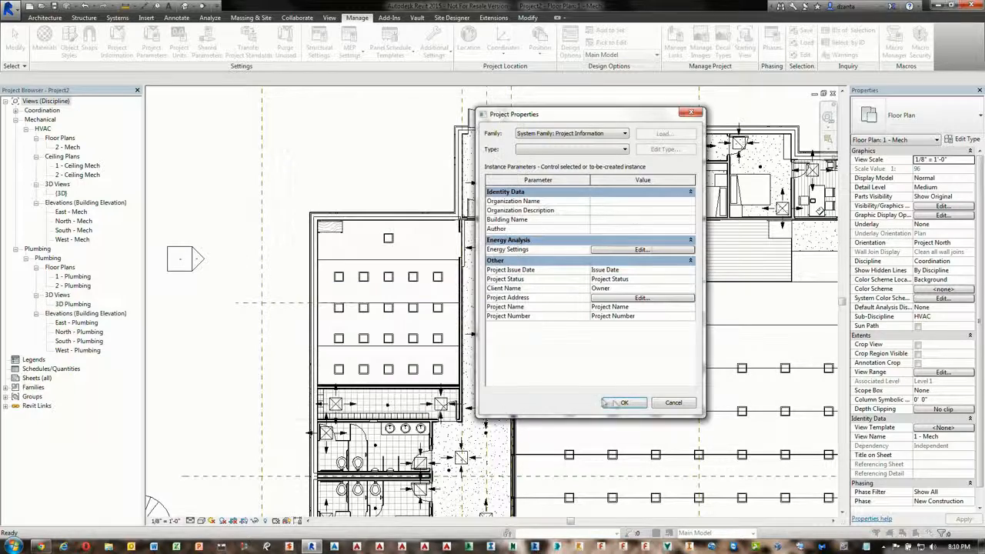
{"action": "left_click", "coordinate": [671, 403]}
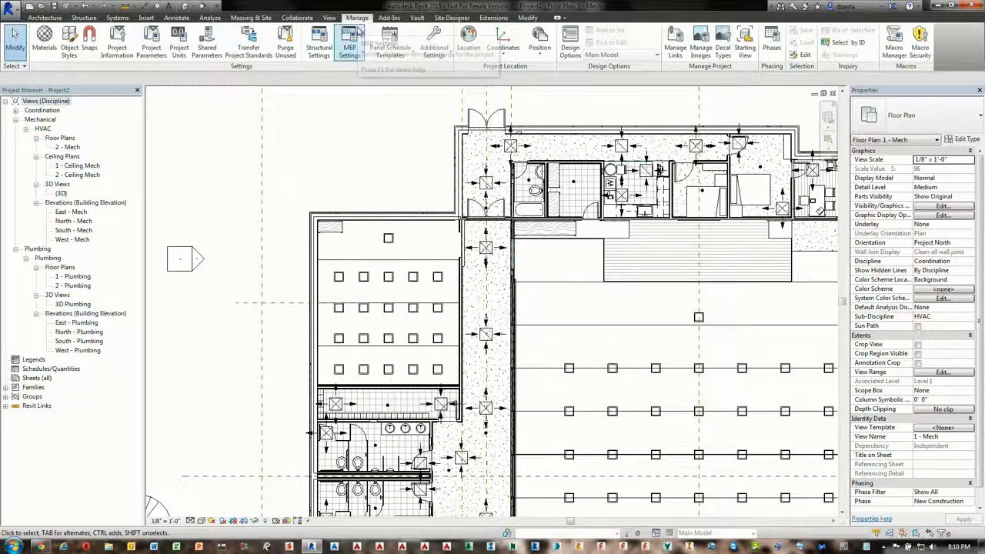
Examine the energy analysis parameters of building types such as Hospital or Healthcare, Performing Arts Theater and Retail in the building/space type settings
{"action": "left_click", "coordinate": [360, 55]}
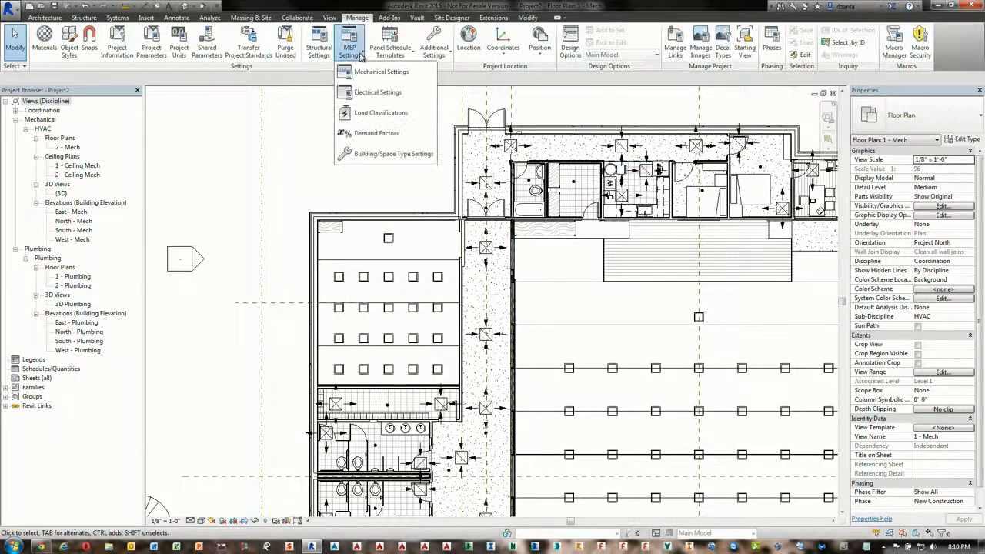
{"action": "left_click", "coordinate": [383, 154]}
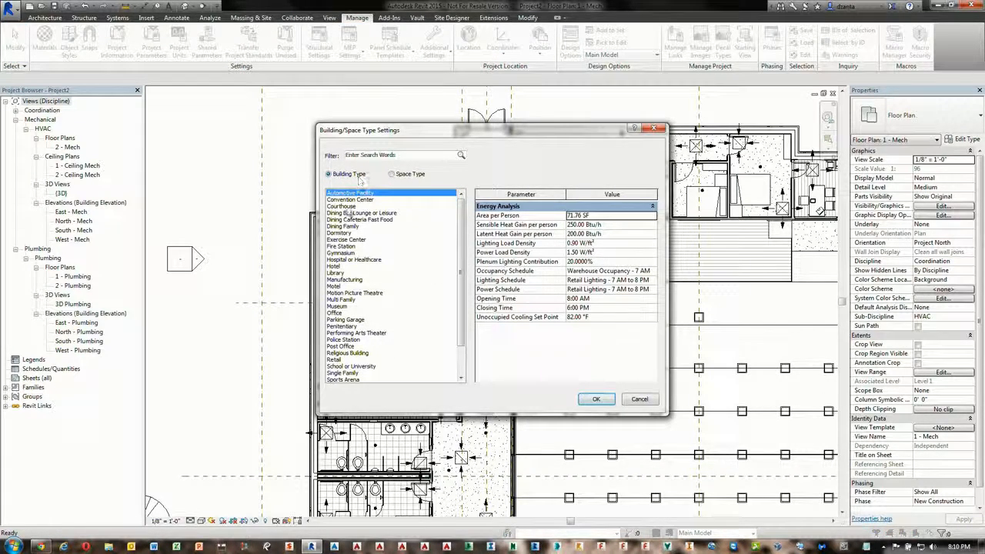
{"action": "left_click_drag", "start_coordinate": [461, 234], "coordinate": [462, 279]}
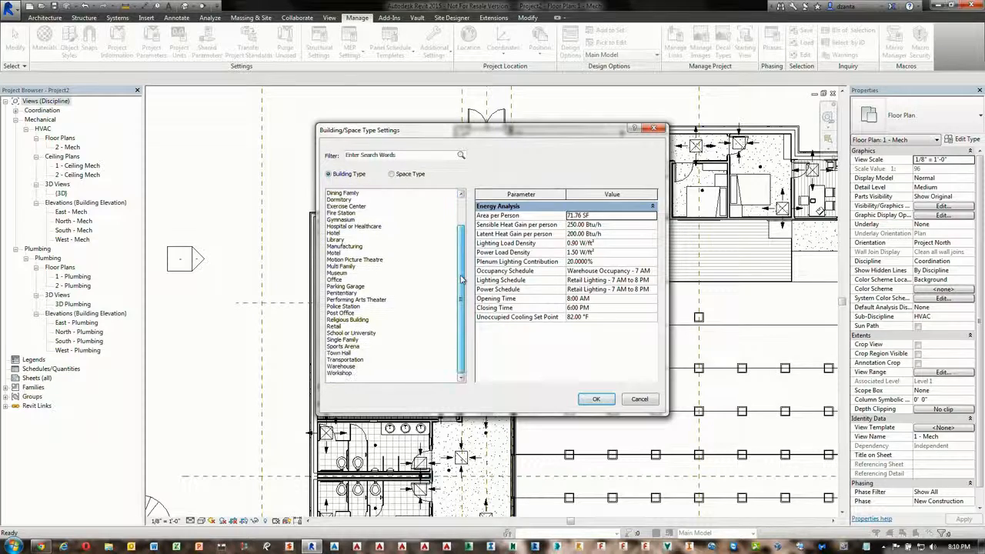
{"action": "left_click", "coordinate": [355, 226]}
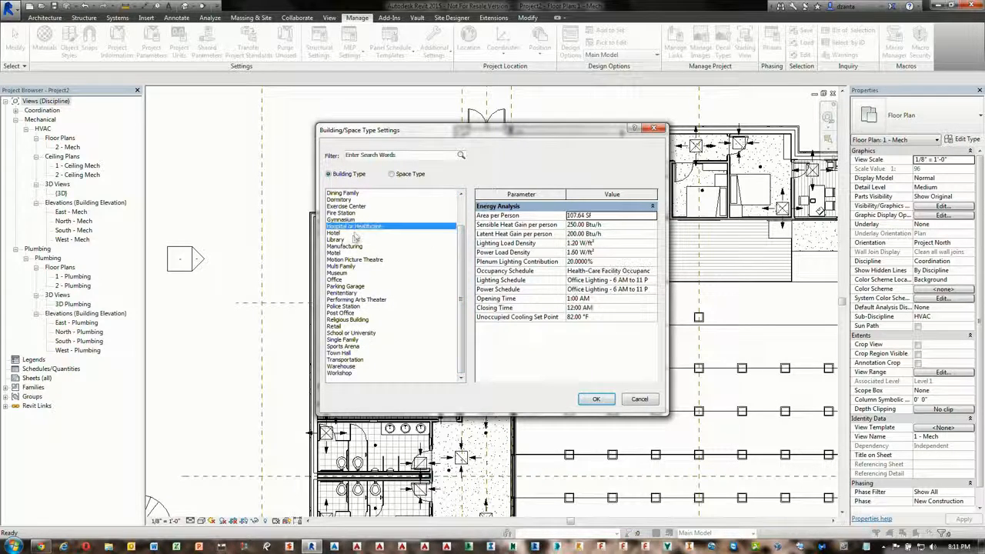
{"action": "left_click", "coordinate": [347, 266]}
{"action": "left_click", "coordinate": [344, 300]}
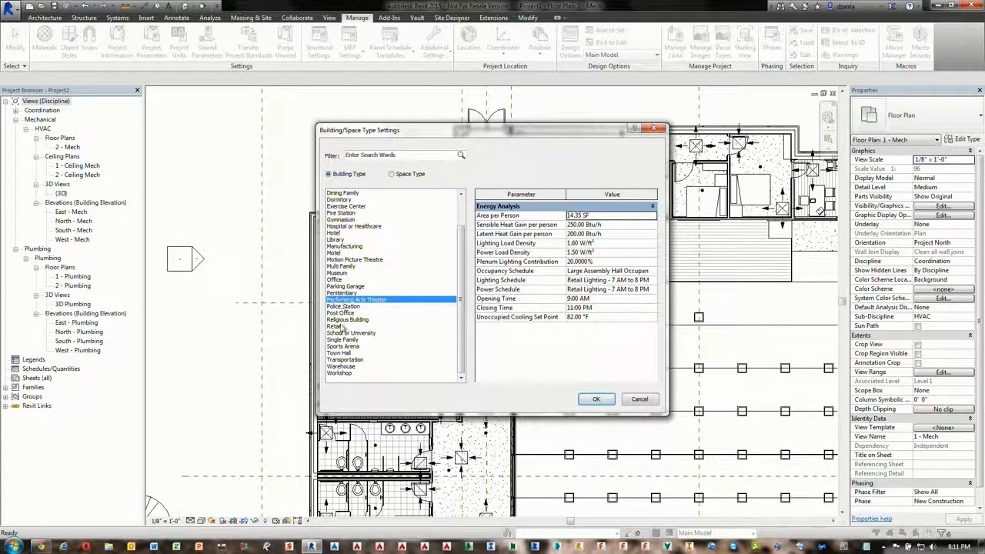
{"action": "left_click", "coordinate": [340, 327]}
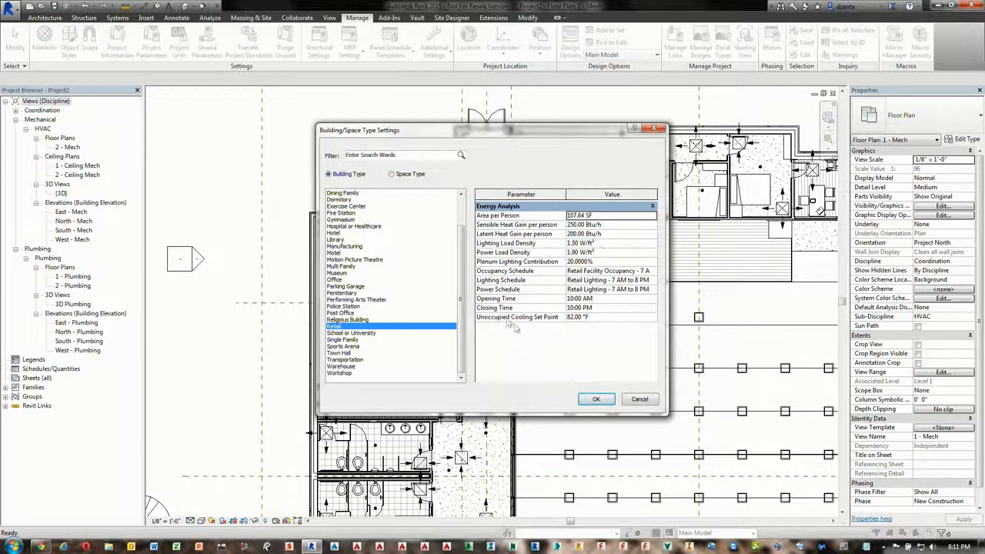
{"action": "left_click", "coordinate": [606, 235]}
{"action": "left_click", "coordinate": [606, 252]}
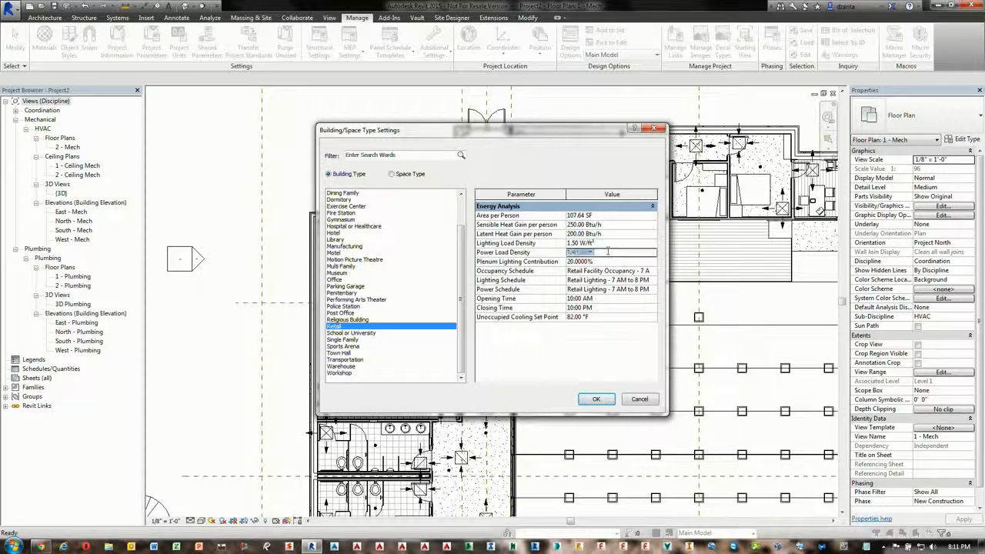
{"action": "left_click", "coordinate": [606, 263]}
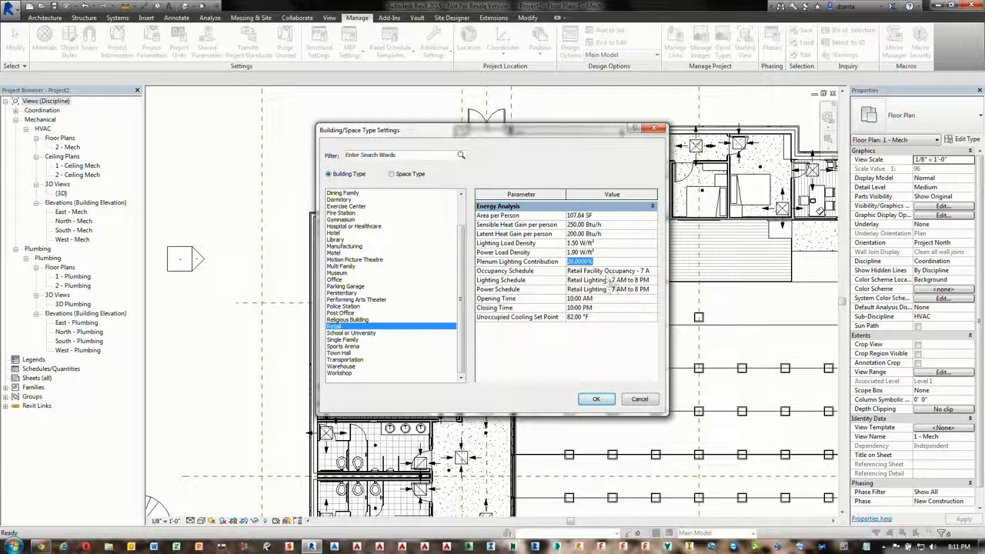
Review the occupancy and lighting schedules of the Retail building type, and leave the building/space type settings without saving
{"action": "left_click", "coordinate": [653, 273]}
{"action": "left_click", "coordinate": [654, 273]}
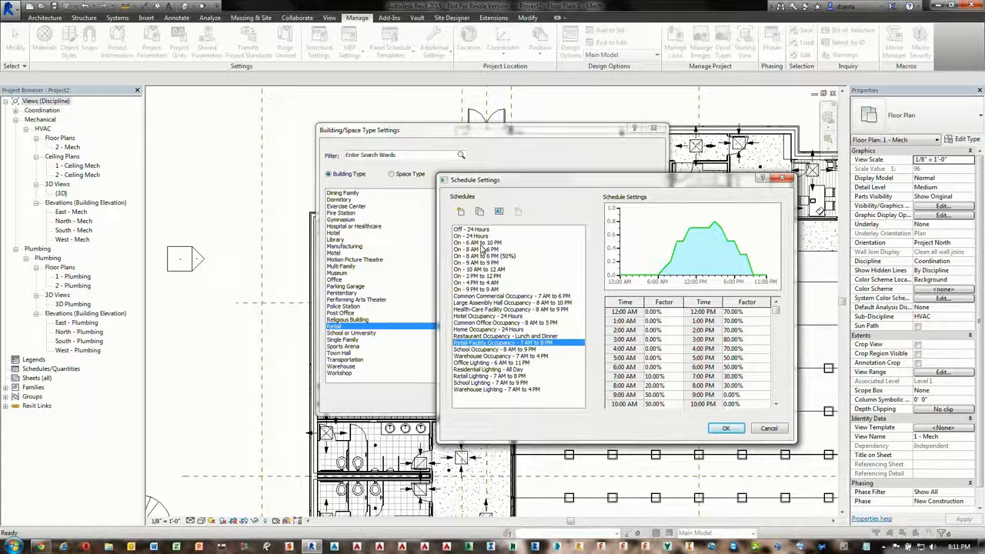
{"action": "left_click", "coordinate": [760, 429]}
{"action": "left_click", "coordinate": [654, 289]}
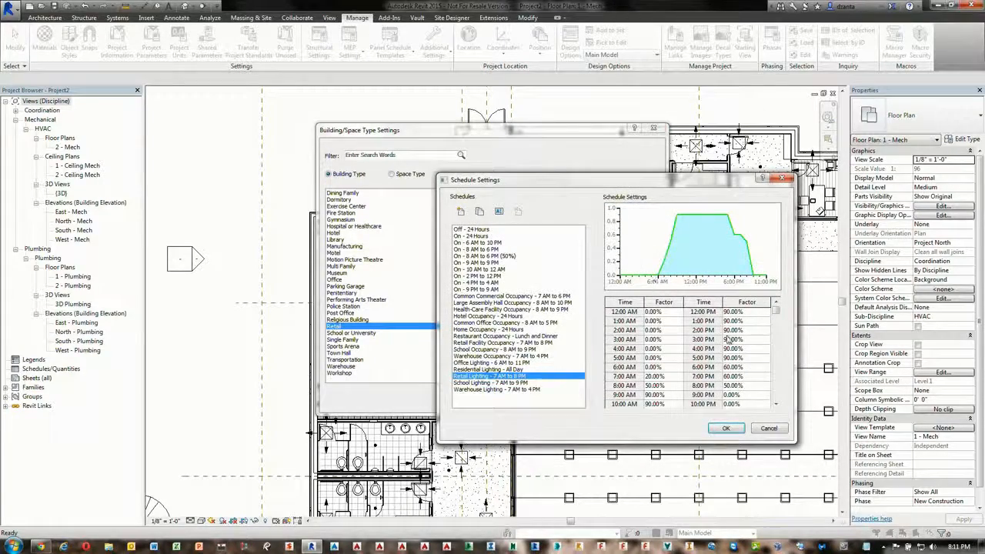
{"action": "left_click", "coordinate": [727, 429]}
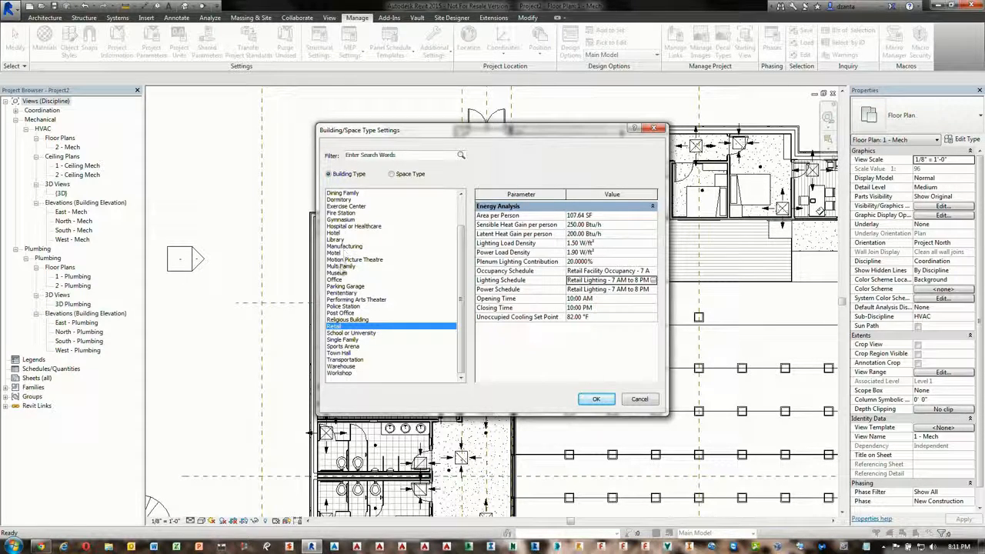
{"action": "left_click", "coordinate": [630, 400]}
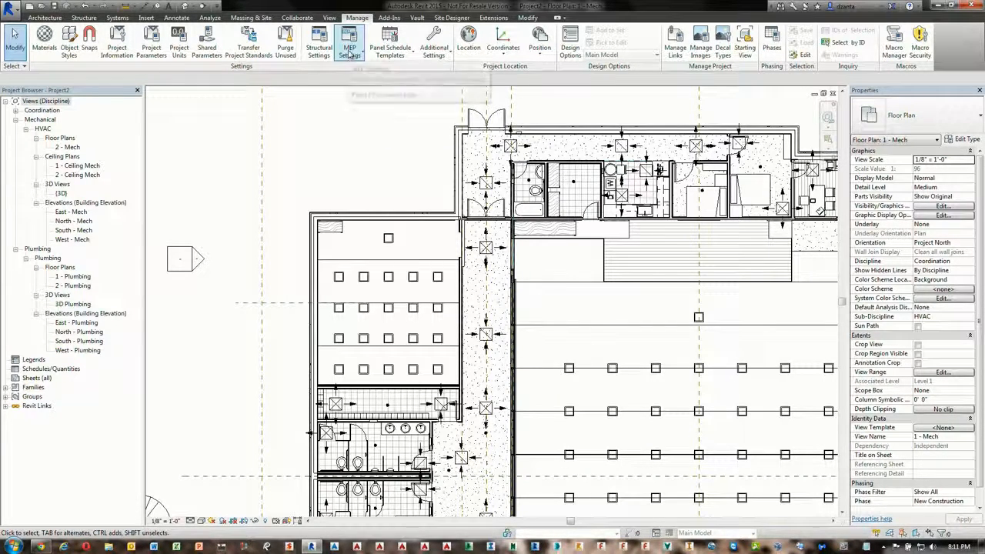
Set the building type to Exercise Center in the project's energy settings, narrowing the parameter column to fit the values
{"action": "left_click", "coordinate": [117, 47]}
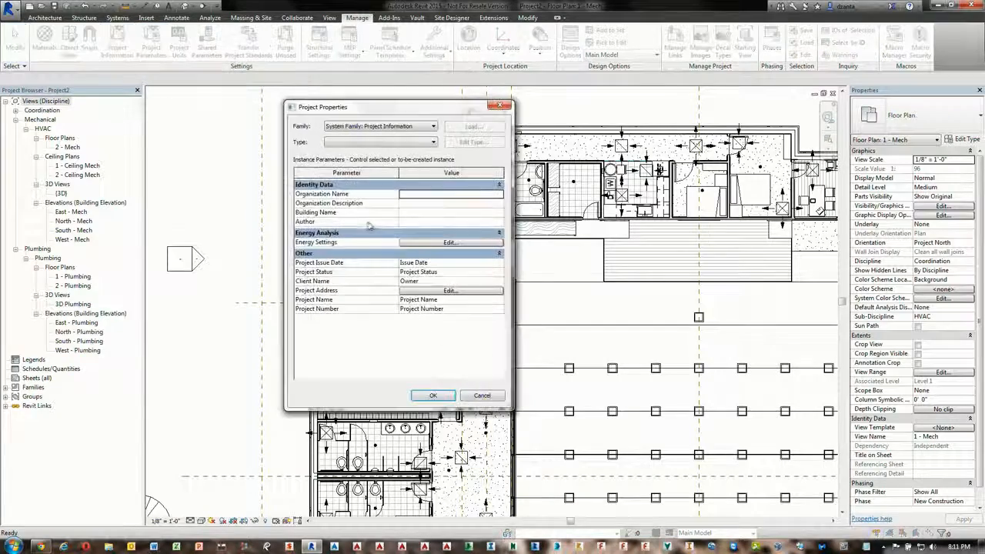
{"action": "left_click", "coordinate": [440, 242]}
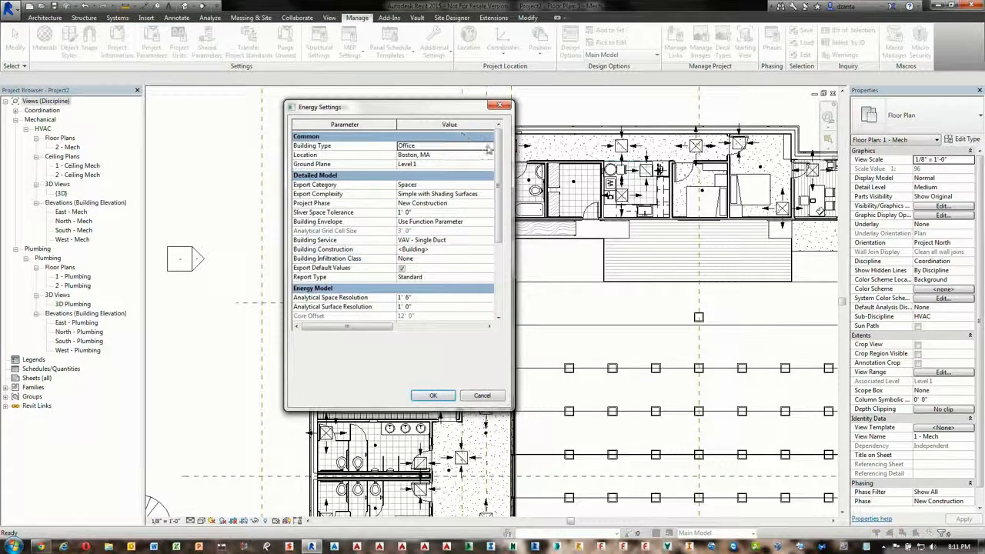
{"action": "left_click", "coordinate": [487, 149]}
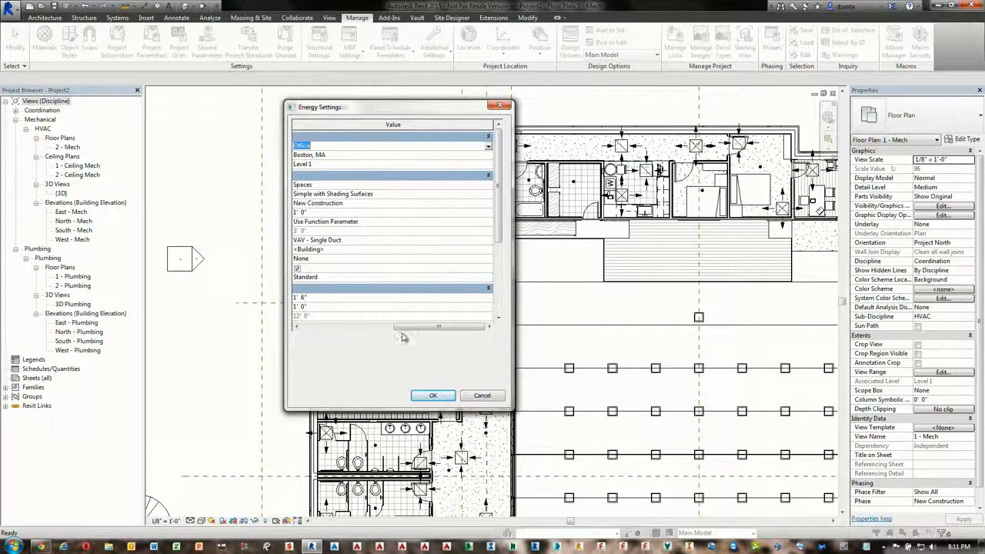
{"action": "left_click_drag", "start_coordinate": [404, 327], "coordinate": [302, 327]}
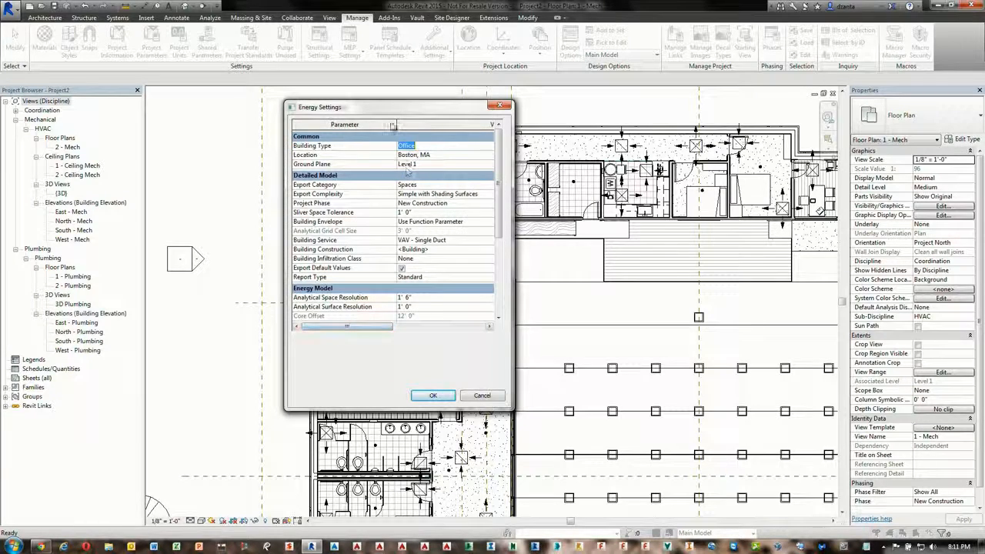
{"action": "left_click_drag", "start_coordinate": [392, 125], "coordinate": [373, 123]}
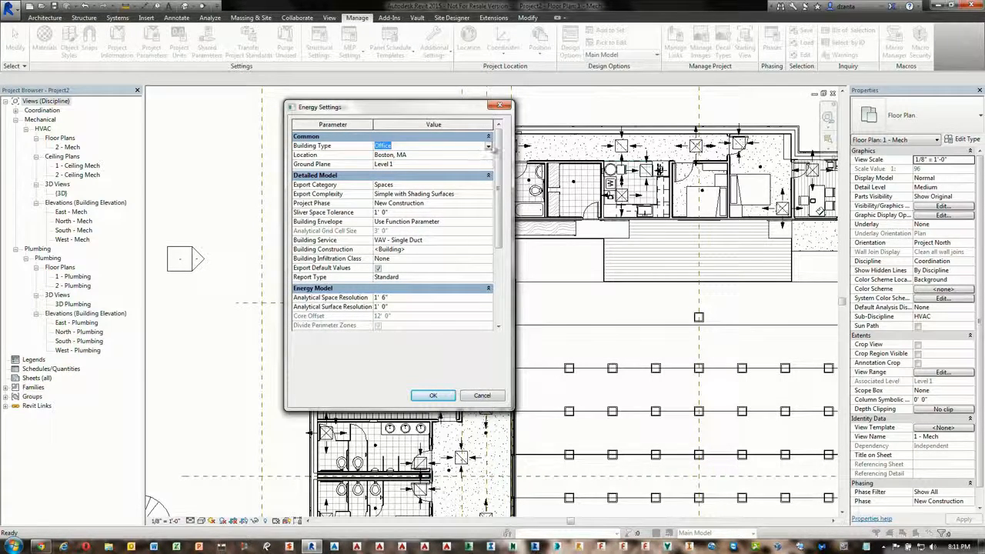
{"action": "left_click", "coordinate": [488, 147]}
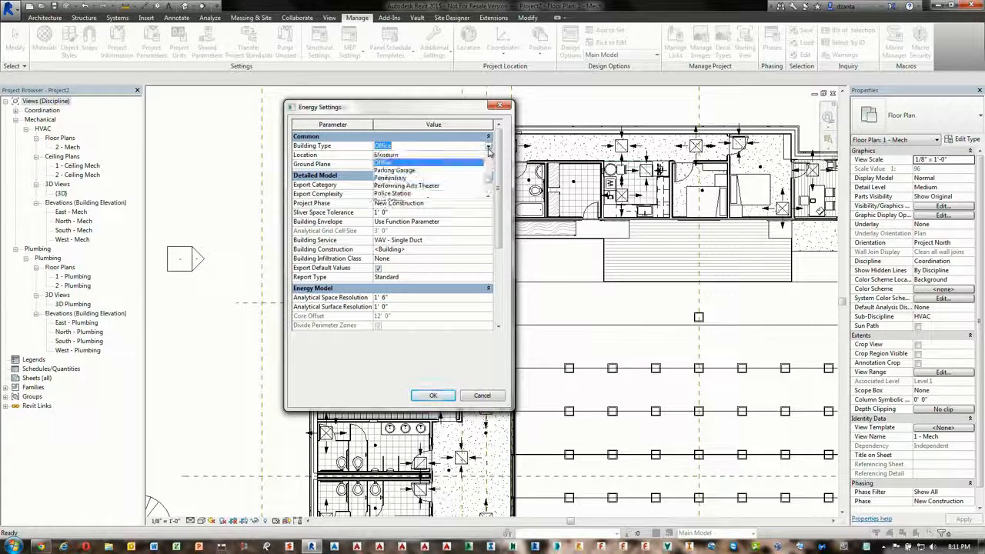
{"action": "scroll", "coordinate": [489, 168], "scroll_direction": "up", "scroll_amount": 5}
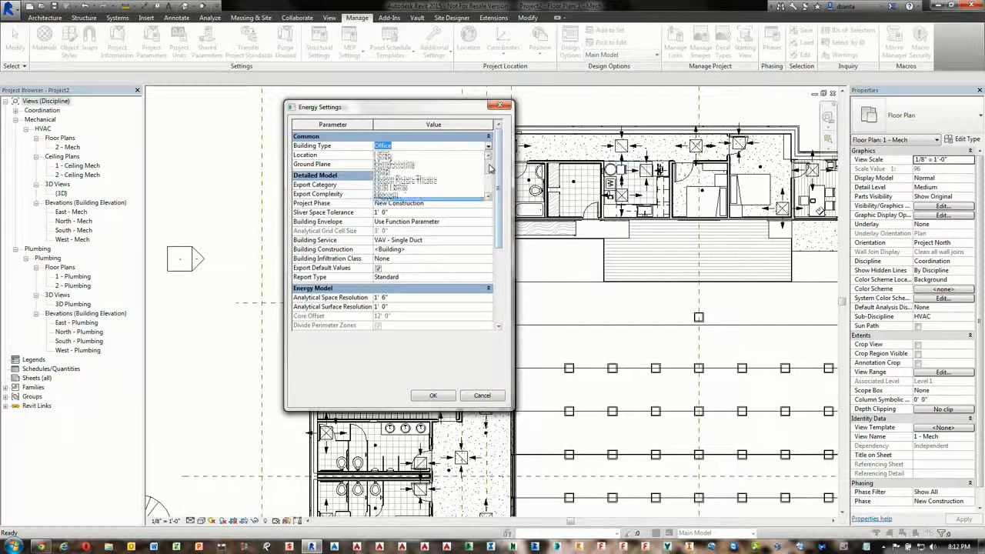
{"action": "left_click", "coordinate": [436, 193]}
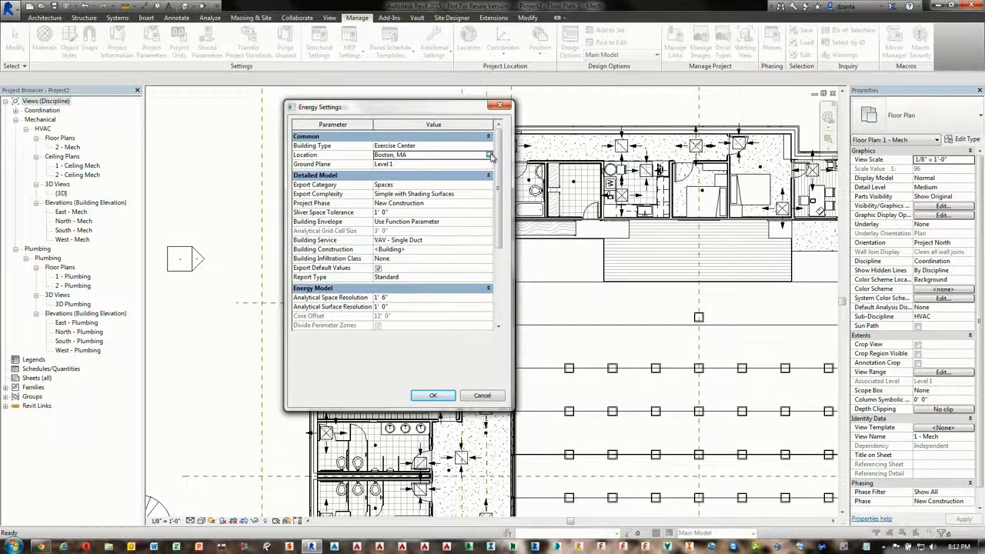
Search for Las Vegas, NV as the project address in the energy settings' location, using the Internet Mapping Service
{"action": "left_click", "coordinate": [492, 155]}
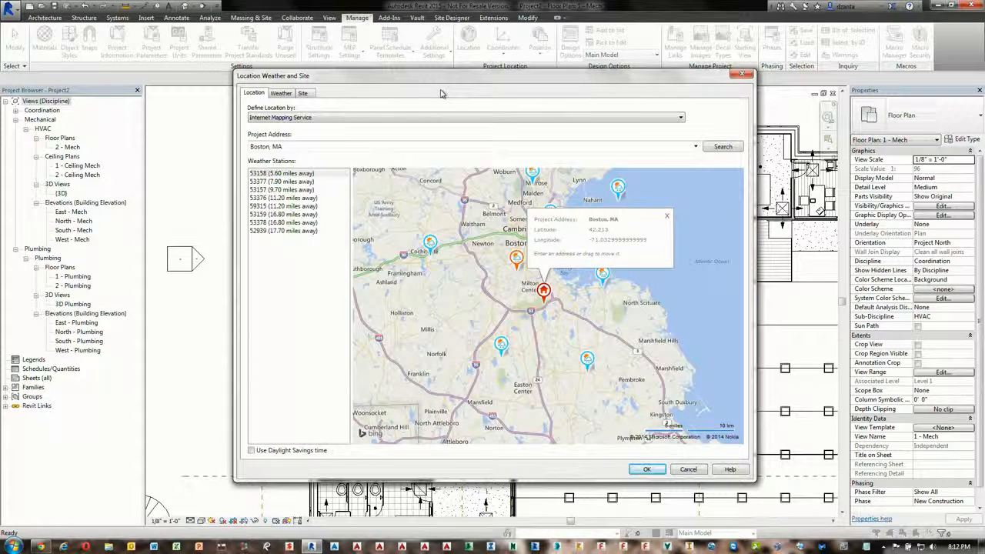
{"action": "left_click_drag", "start_coordinate": [322, 145], "coordinate": [262, 145]}
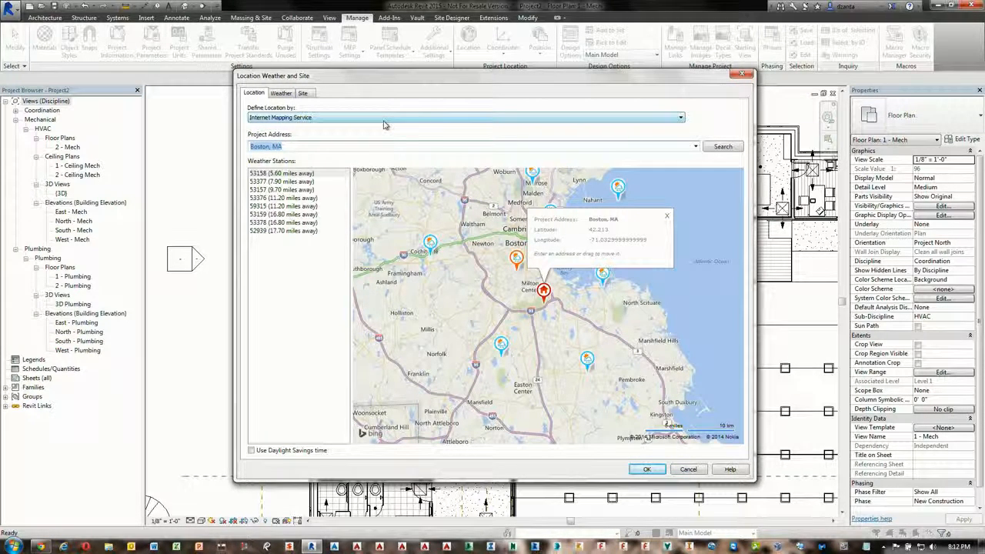
{"action": "type", "text": "Las Vegas, NV"}
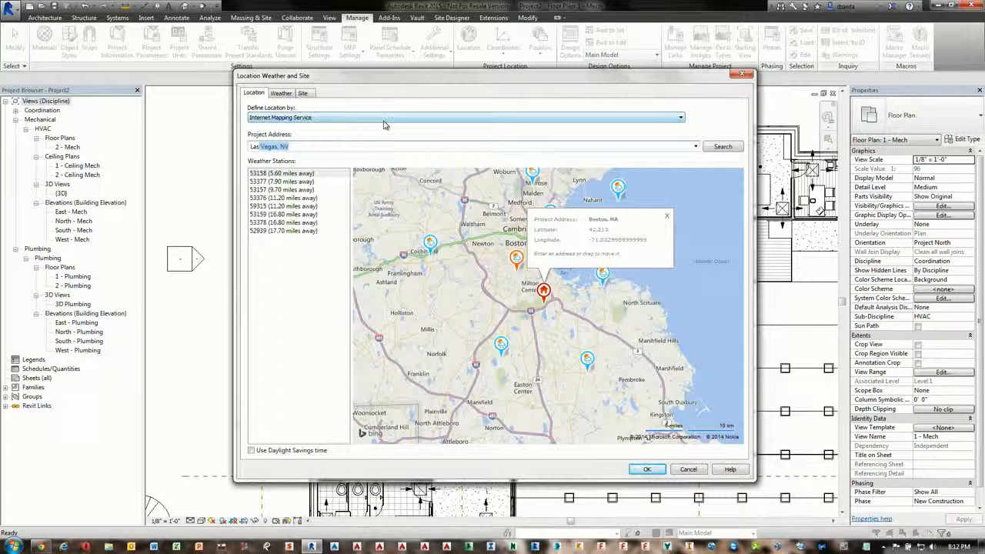
{"action": "key", "text": "Return"}
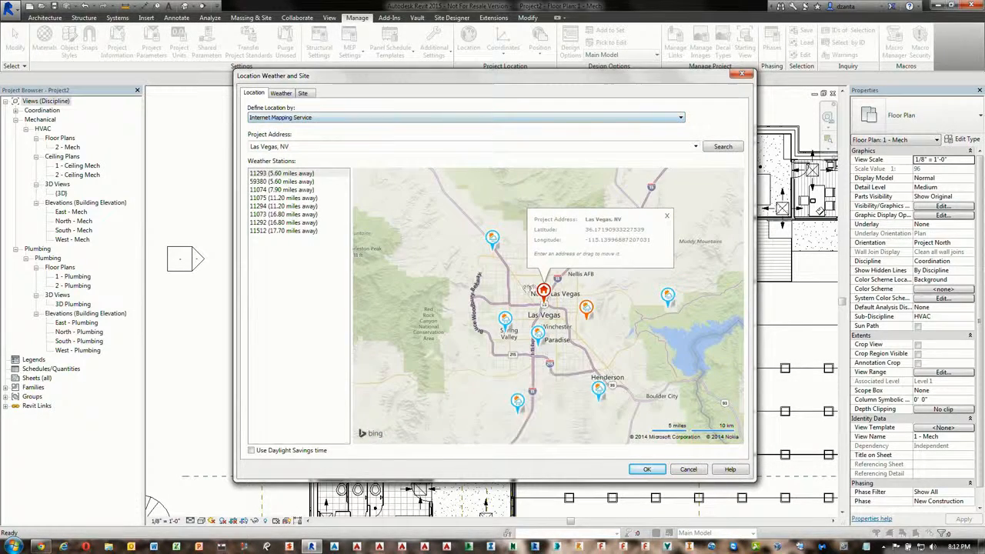
Move the project marker on the map to just northeast of the Las Vegas label and accept the location
{"action": "left_click", "coordinate": [546, 290]}
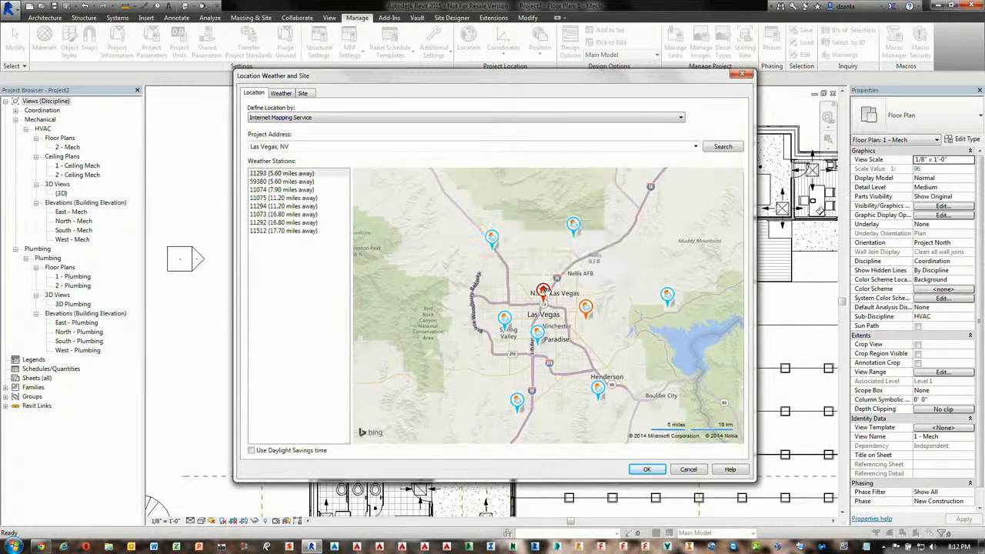
{"action": "scroll", "coordinate": [547, 294], "scroll_direction": "up", "scroll_amount": 5}
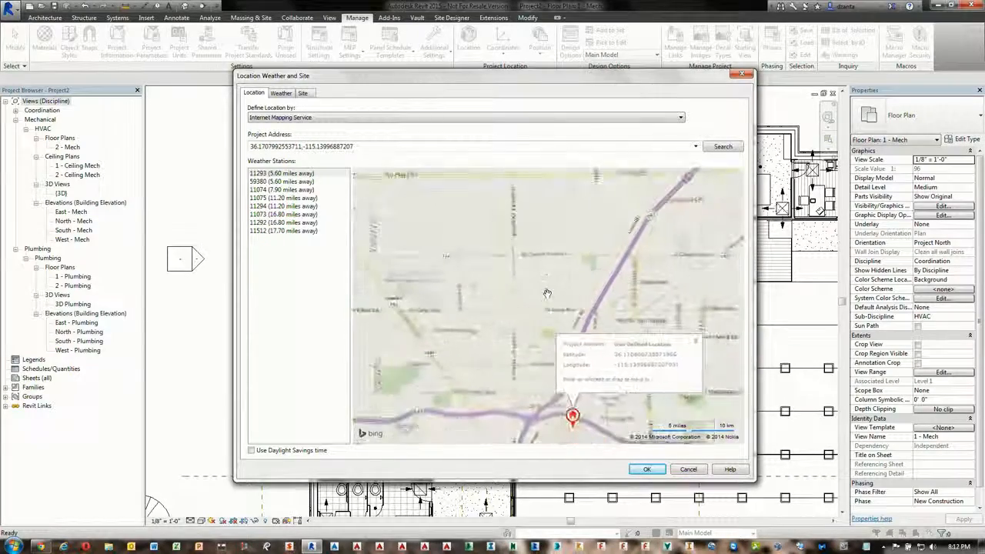
{"action": "left_click_drag", "start_coordinate": [541, 302], "coordinate": [503, 232]}
{"action": "left_click_drag", "start_coordinate": [531, 335], "coordinate": [549, 380]}
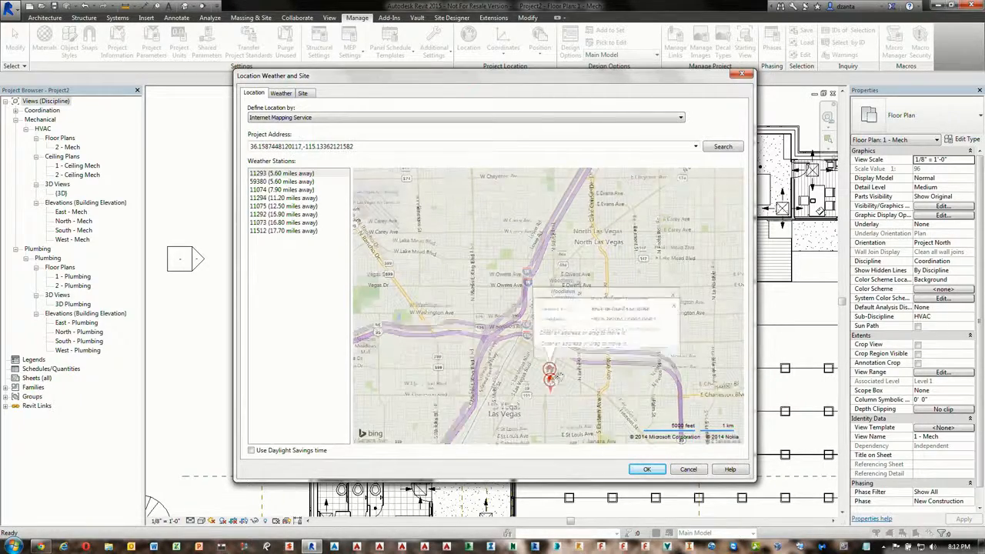
{"action": "scroll", "coordinate": [554, 351], "scroll_direction": "down", "scroll_amount": 1}
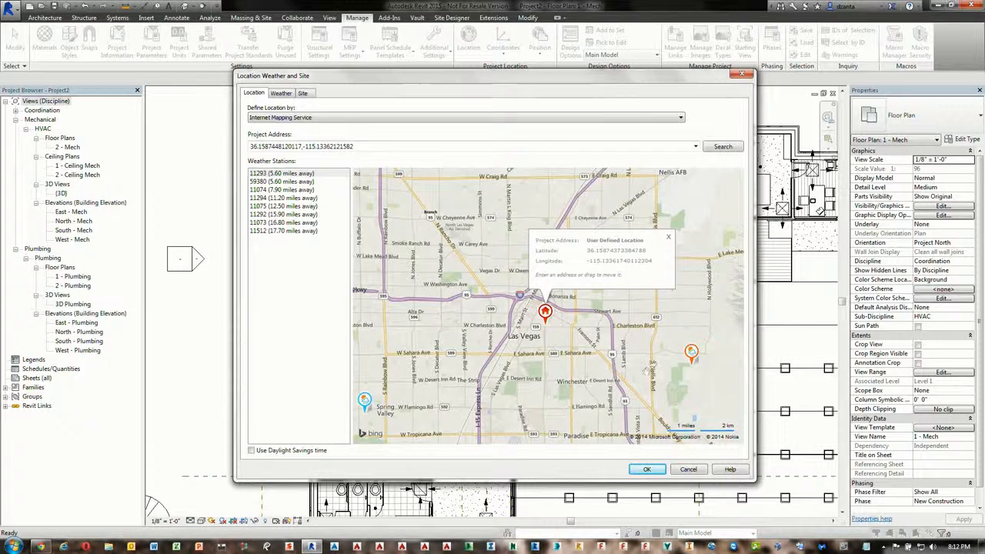
{"action": "mouse_move", "coordinate": [691, 355]}
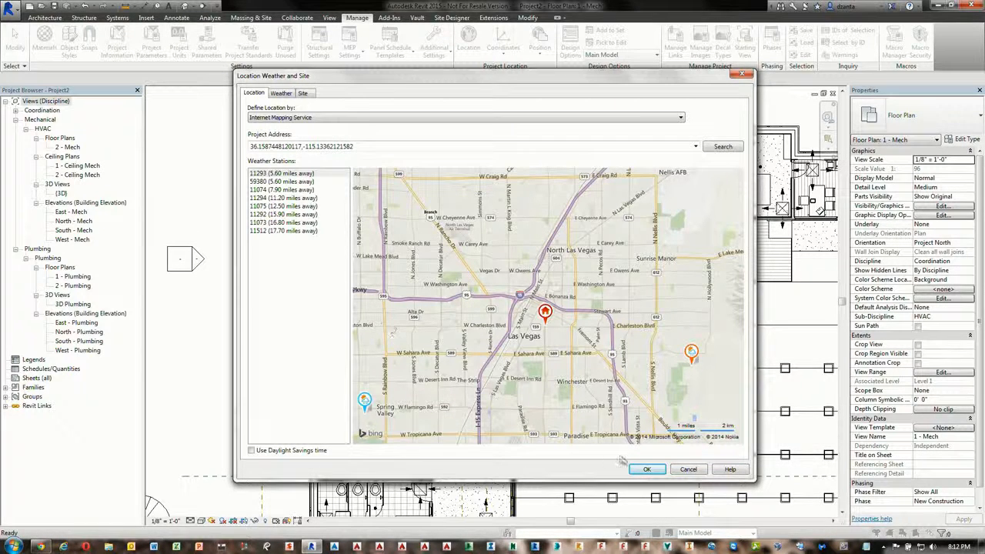
{"action": "left_click", "coordinate": [647, 469]}
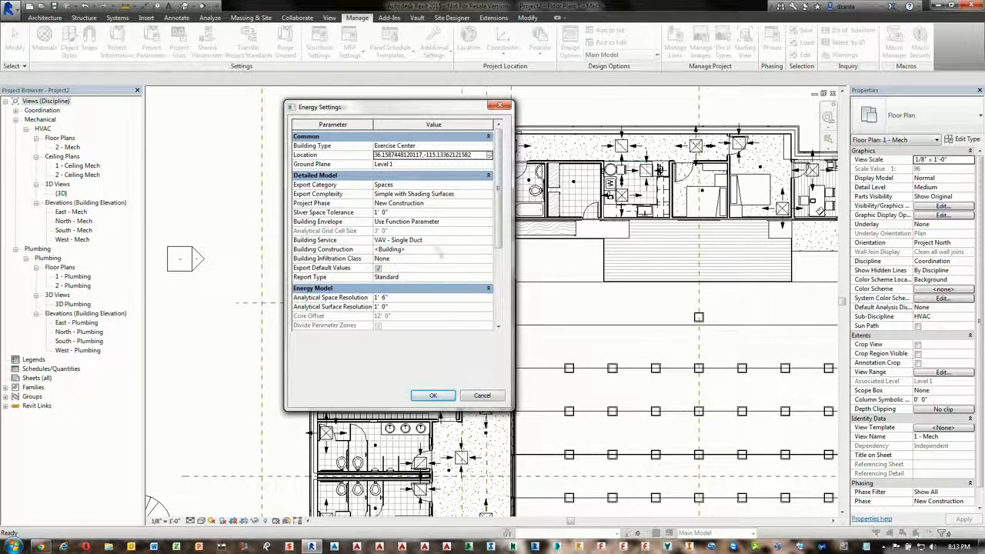
Keep Spaces as the export category and set the export complexity to Complex with Mullions and Shading Surfaces
{"action": "left_click", "coordinate": [488, 186]}
{"action": "left_click", "coordinate": [488, 187]}
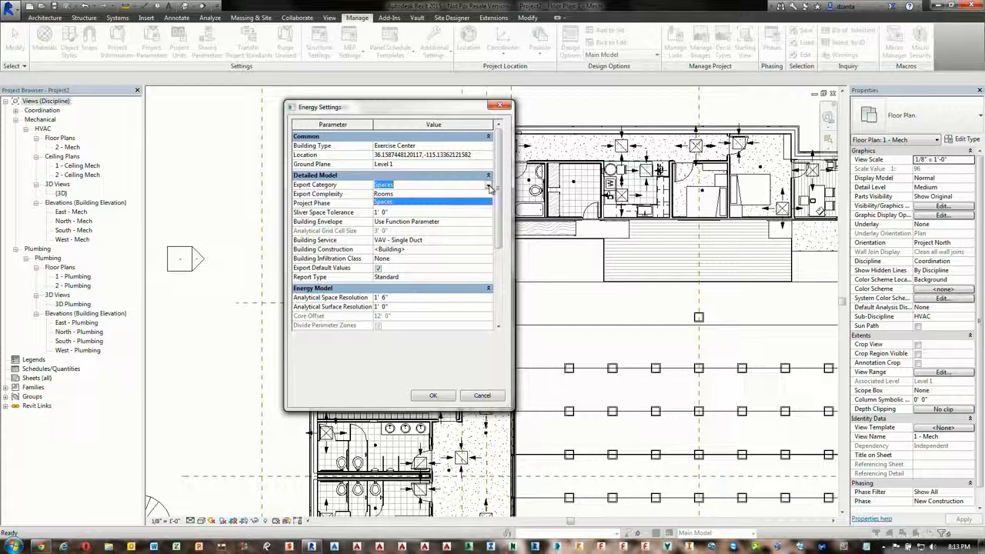
{"action": "left_click", "coordinate": [489, 189]}
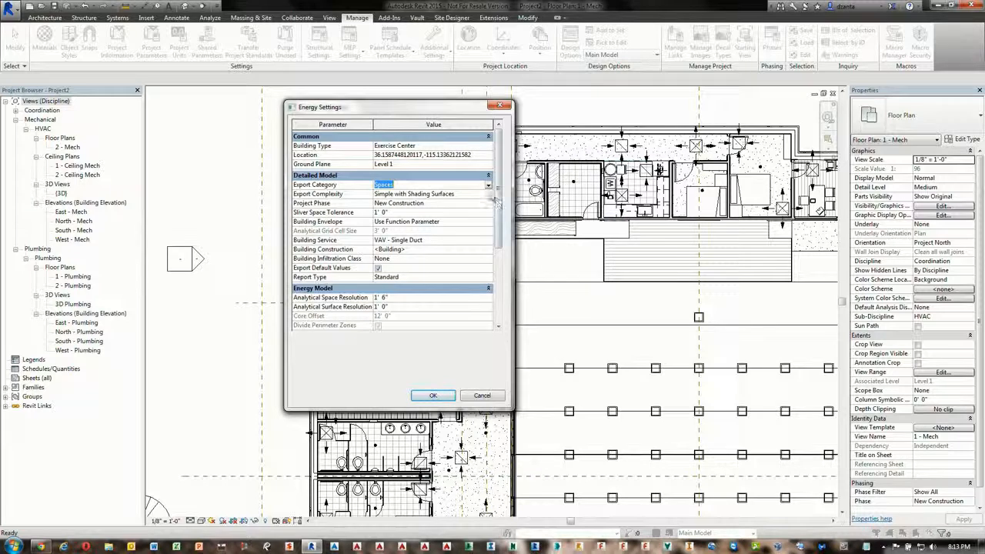
{"action": "left_click", "coordinate": [488, 194]}
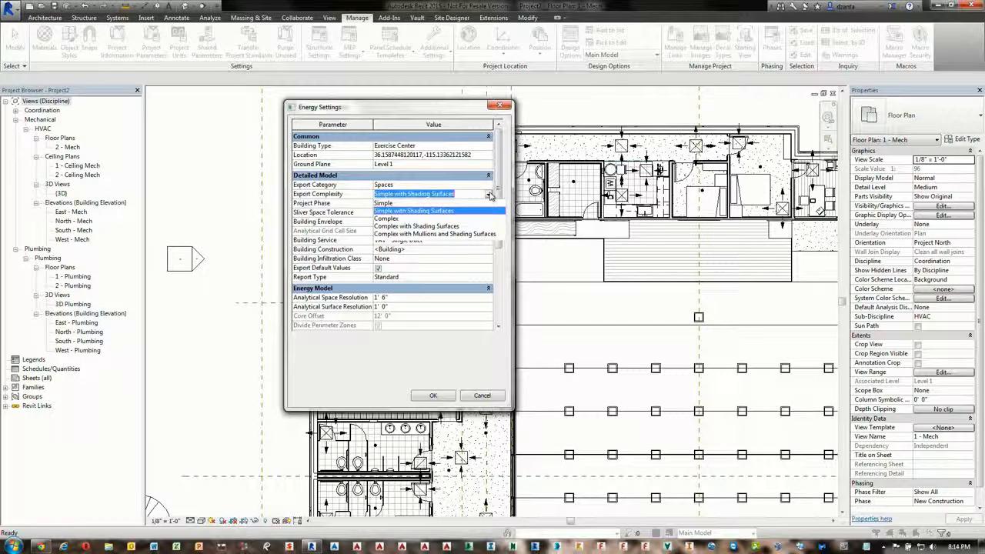
{"action": "left_click", "coordinate": [492, 235]}
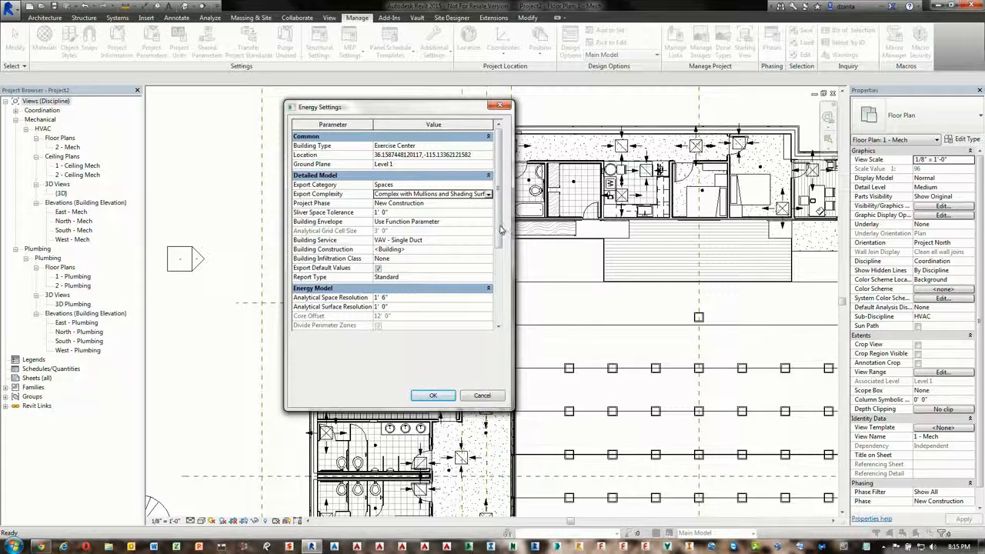
{"action": "left_click_drag", "start_coordinate": [499, 224], "coordinate": [499, 230]}
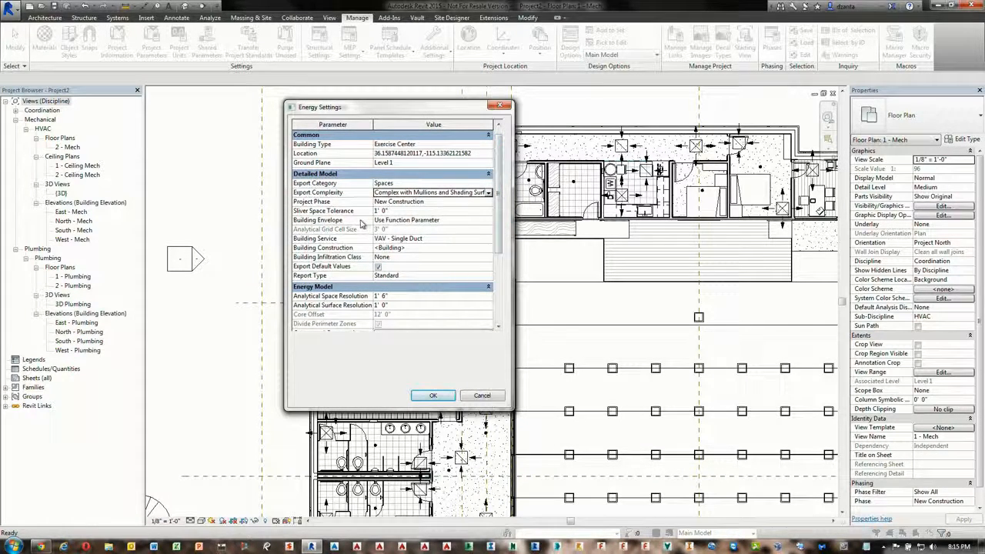
Try Identify Exterior Elements as the building envelope in the energy settings, and return it to Use Function Parameter
{"action": "left_click", "coordinate": [485, 225]}
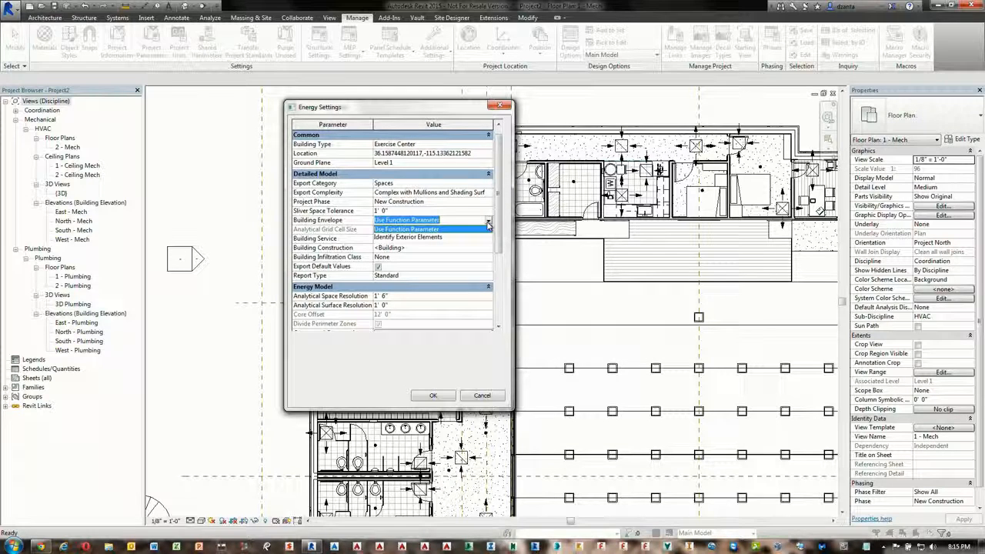
{"action": "left_click", "coordinate": [487, 223]}
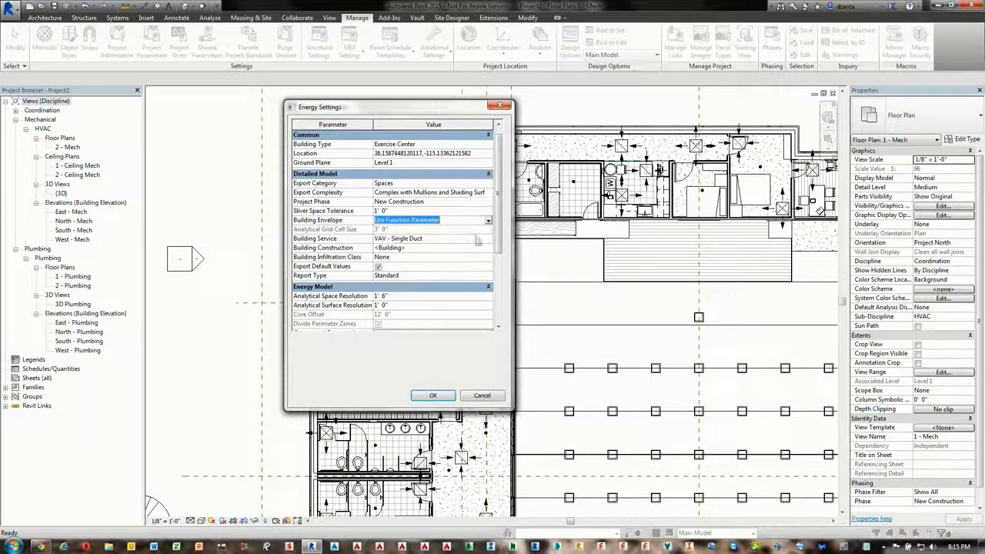
{"action": "left_click", "coordinate": [487, 222]}
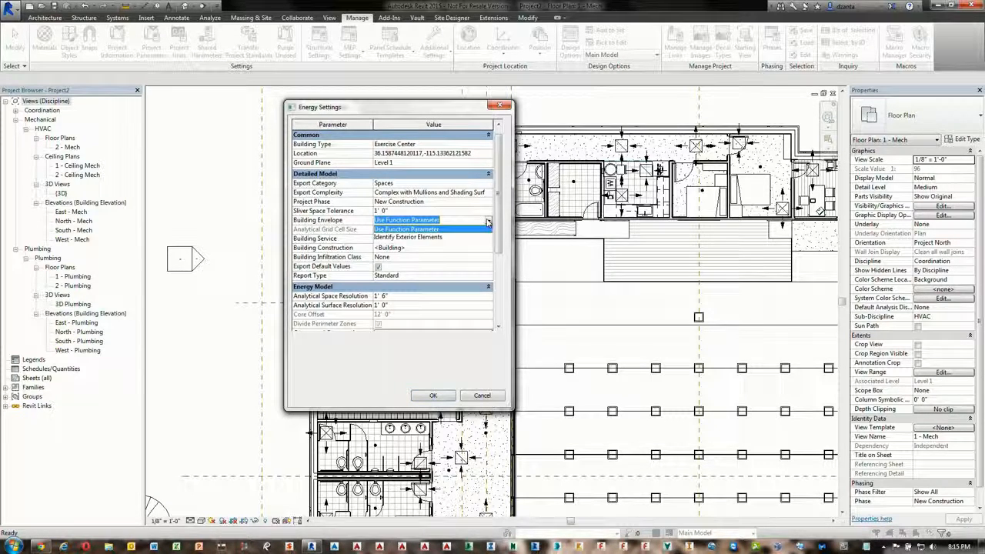
{"action": "left_click", "coordinate": [473, 238]}
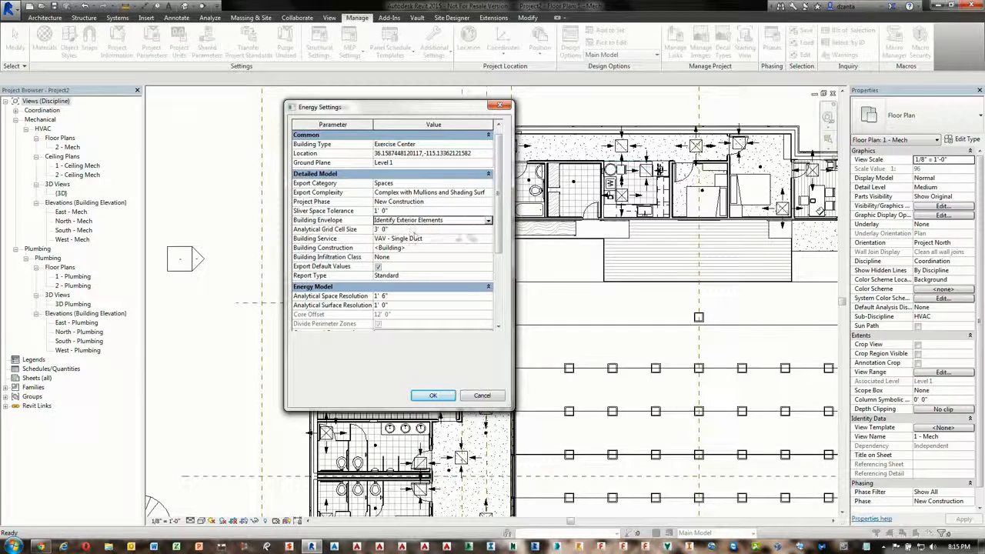
{"action": "left_click", "coordinate": [488, 221]}
{"action": "left_click", "coordinate": [485, 231]}
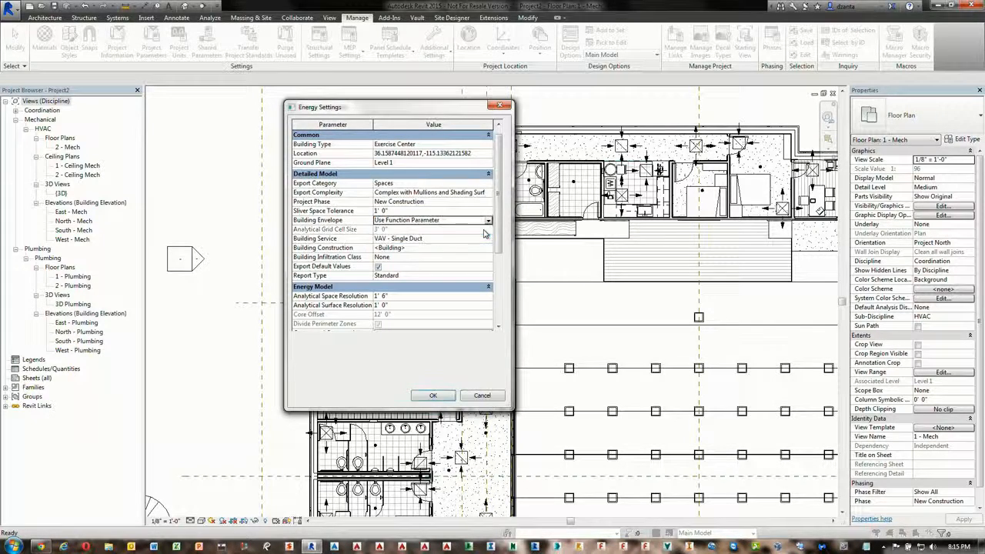
Review the available building infiltration classes in the energy settings, keeping None
{"action": "left_click_drag", "start_coordinate": [501, 223], "coordinate": [501, 257]}
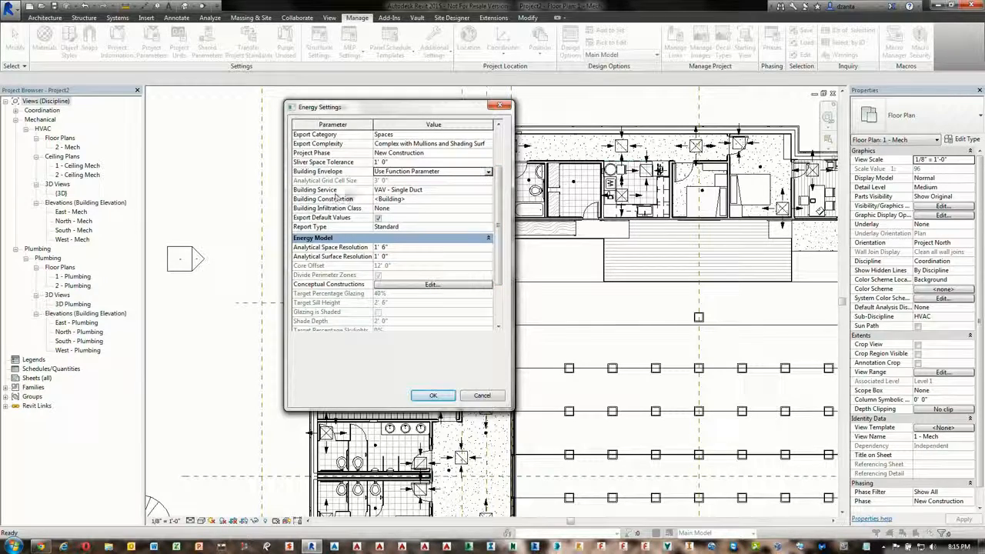
{"action": "left_click", "coordinate": [487, 209]}
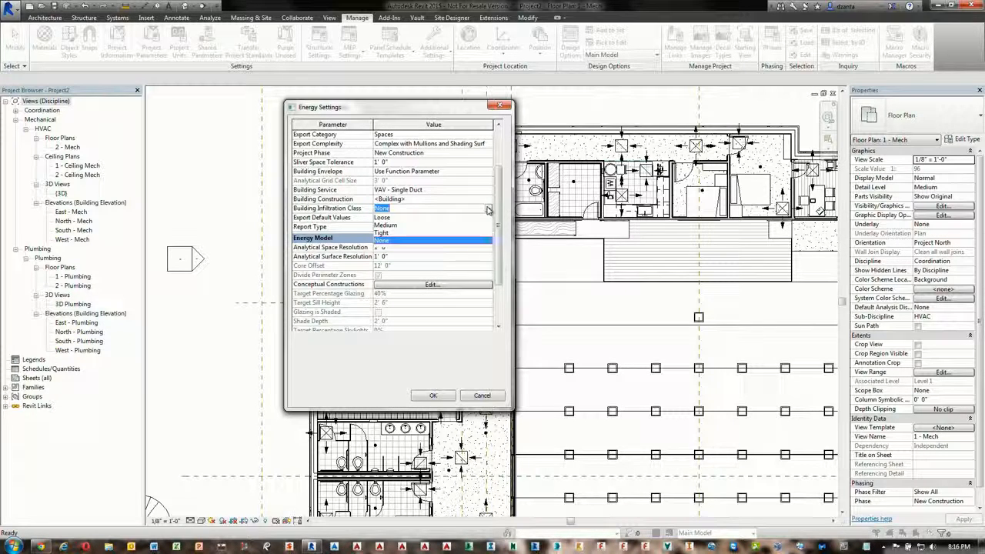
{"action": "left_click", "coordinate": [487, 209]}
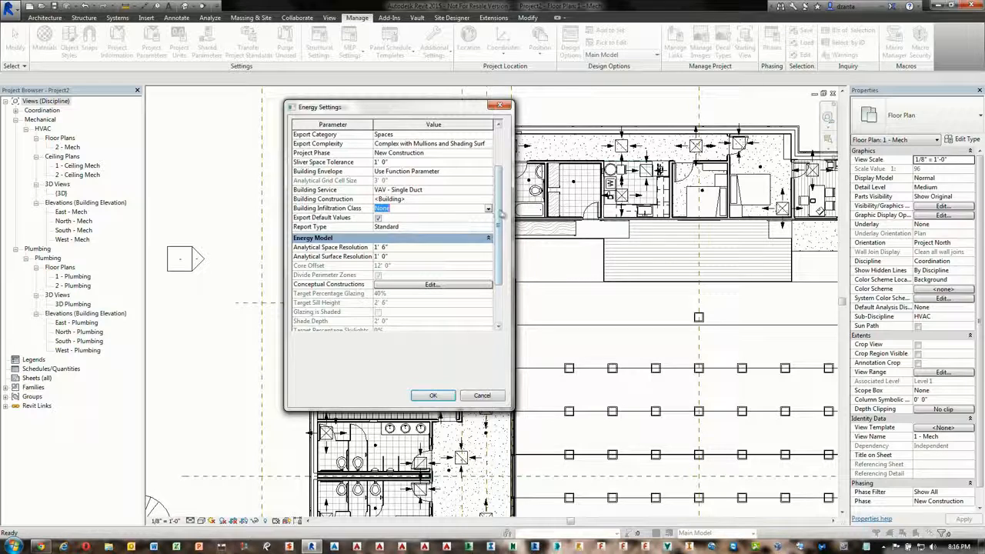
Set the report type to Detailed, and close the energy settings and project properties without accepting them
{"action": "scroll", "coordinate": [498, 211], "scroll_direction": "down", "scroll_amount": 2}
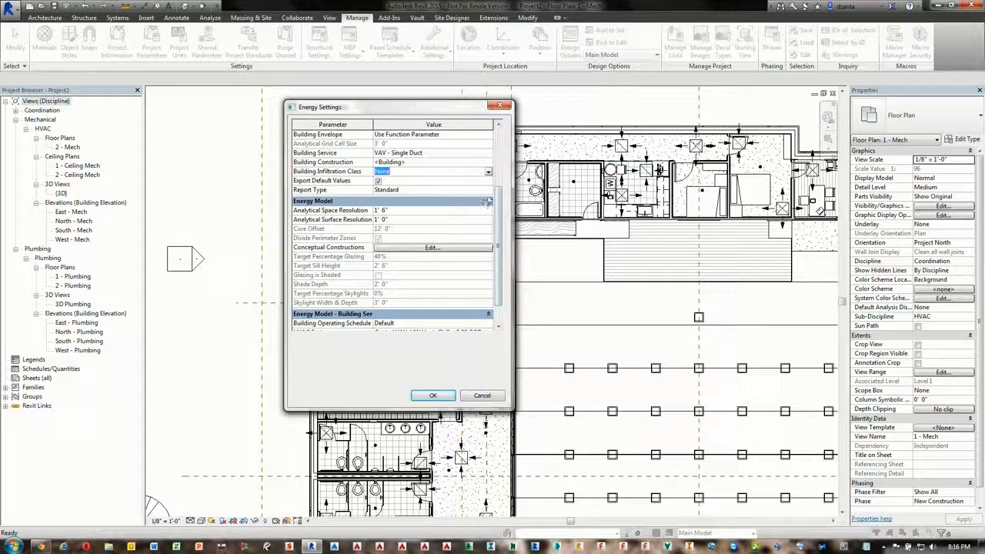
{"action": "left_click", "coordinate": [488, 191]}
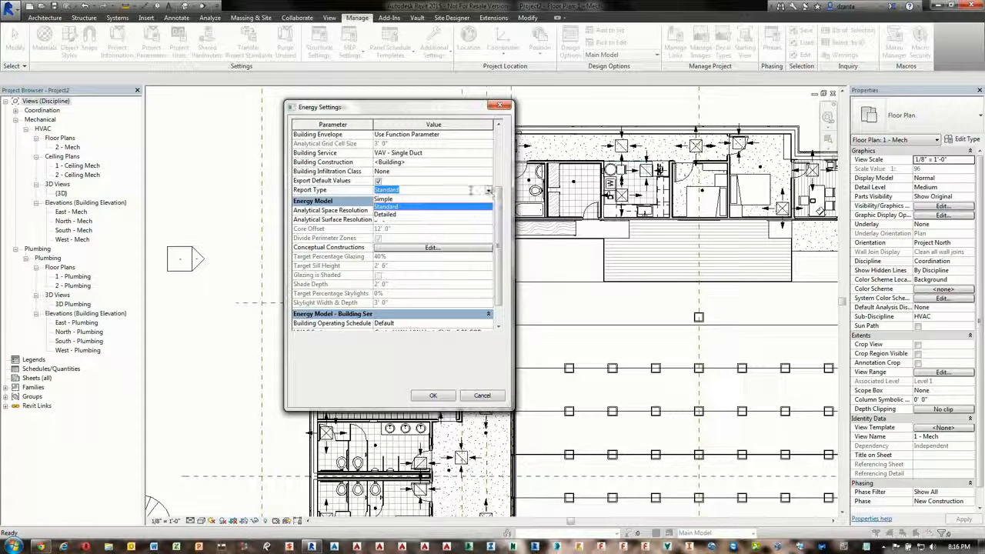
{"action": "left_click", "coordinate": [444, 214]}
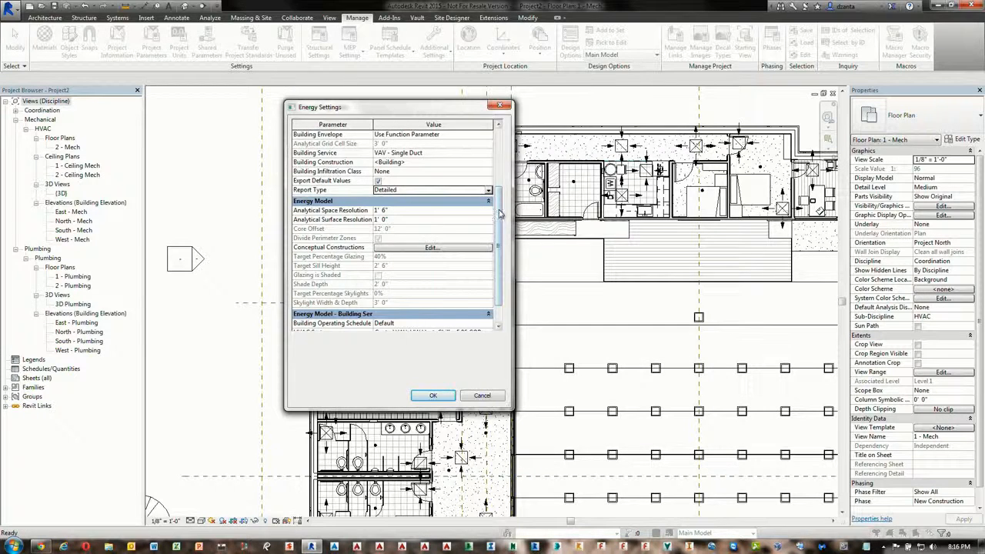
{"action": "scroll", "coordinate": [498, 218], "scroll_direction": "down", "scroll_amount": 1}
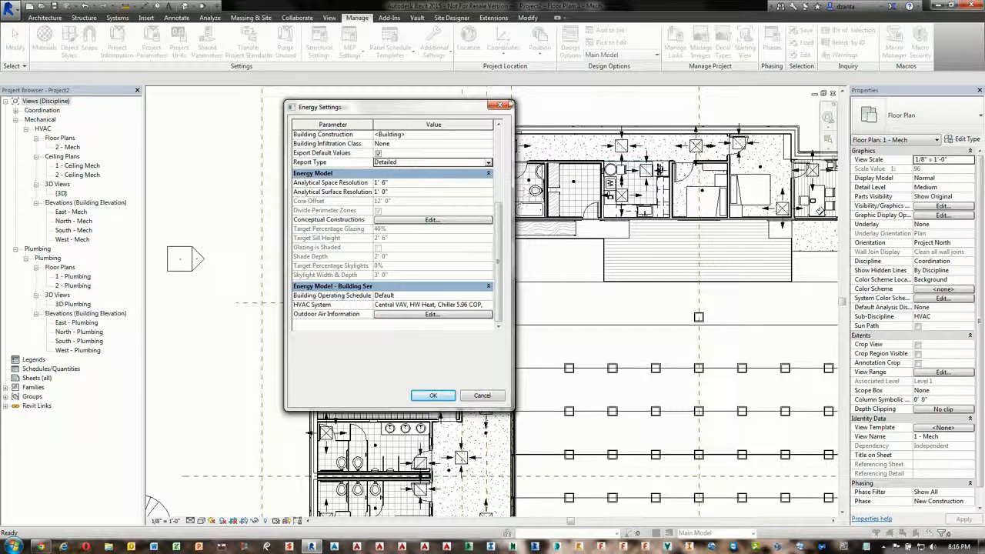
{"action": "left_click", "coordinate": [501, 105]}
{"action": "left_click", "coordinate": [501, 104]}
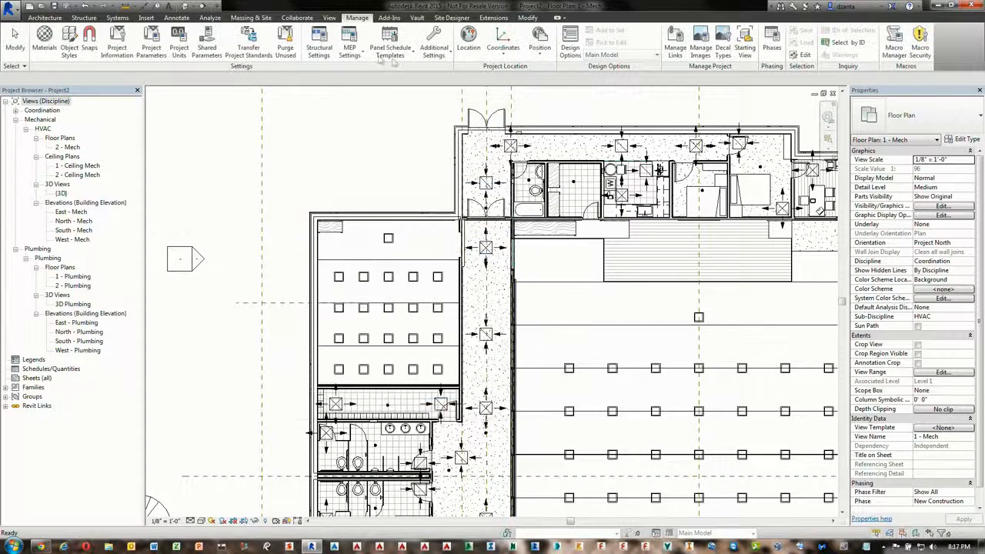
Reopen the energy settings from the project information, review the energy model and building services parameters, and accept both dialogs
{"action": "left_click", "coordinate": [210, 17]}
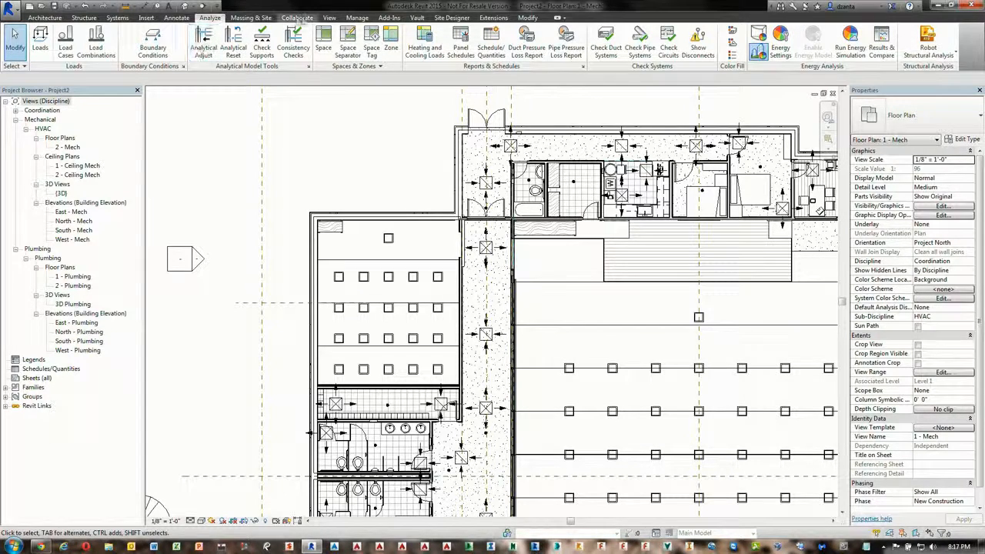
{"action": "left_click", "coordinate": [357, 17]}
{"action": "left_click", "coordinate": [116, 45]}
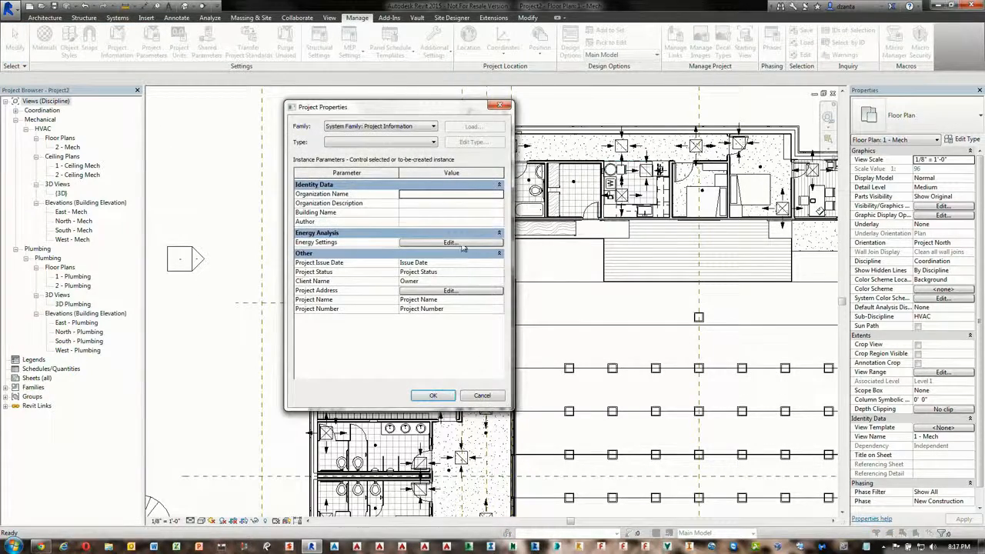
{"action": "left_click", "coordinate": [462, 243]}
{"action": "scroll", "coordinate": [501, 229], "scroll_direction": "down", "scroll_amount": 4}
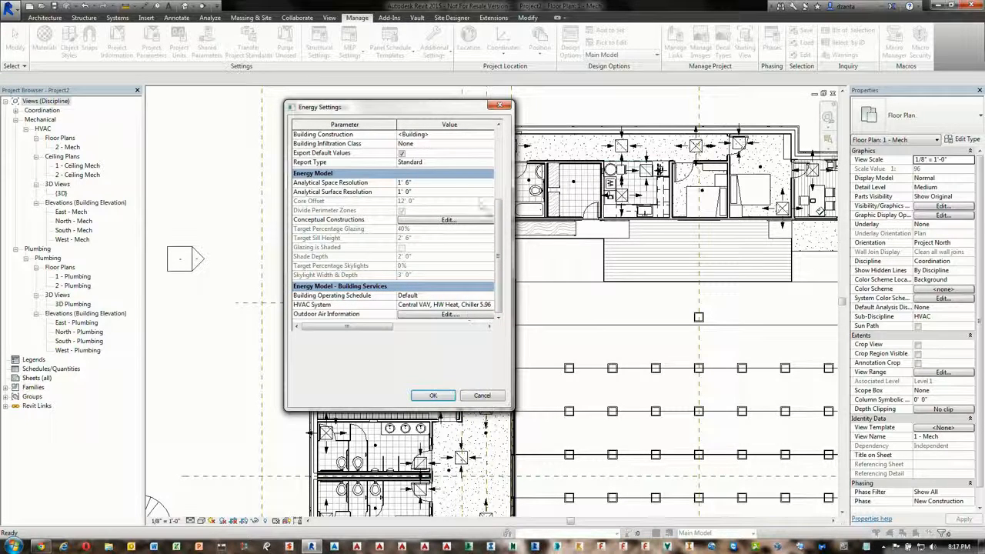
{"action": "left_click", "coordinate": [434, 396]}
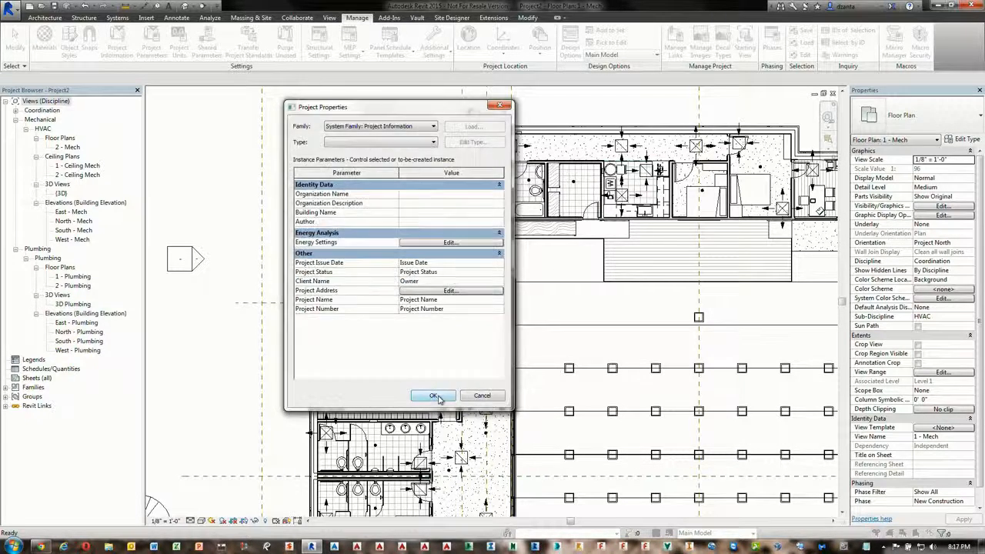
{"action": "left_click", "coordinate": [436, 395]}
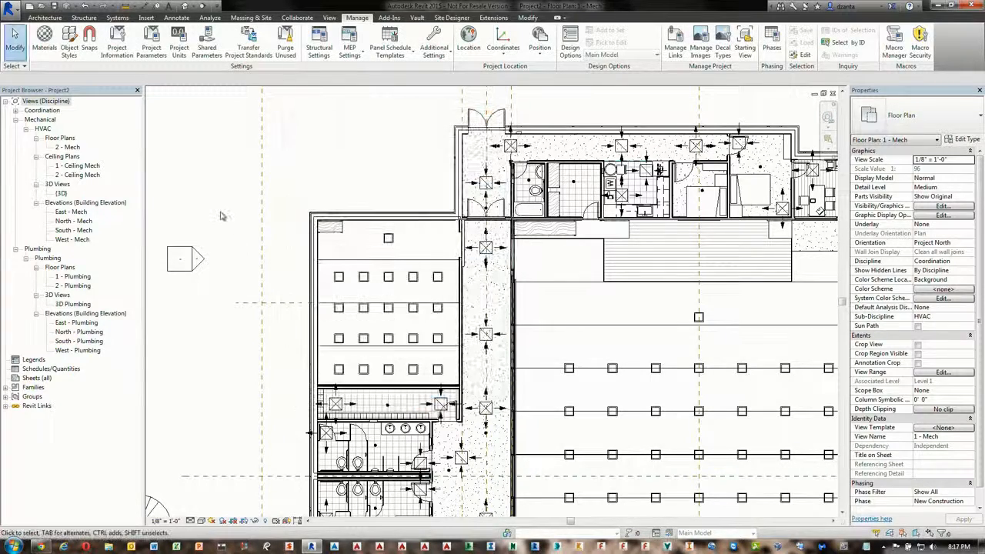
Place a tagged space with an 8' 0" offset in the large room west of the corridor
{"action": "scroll", "coordinate": [391, 304], "scroll_direction": "up", "scroll_amount": 2}
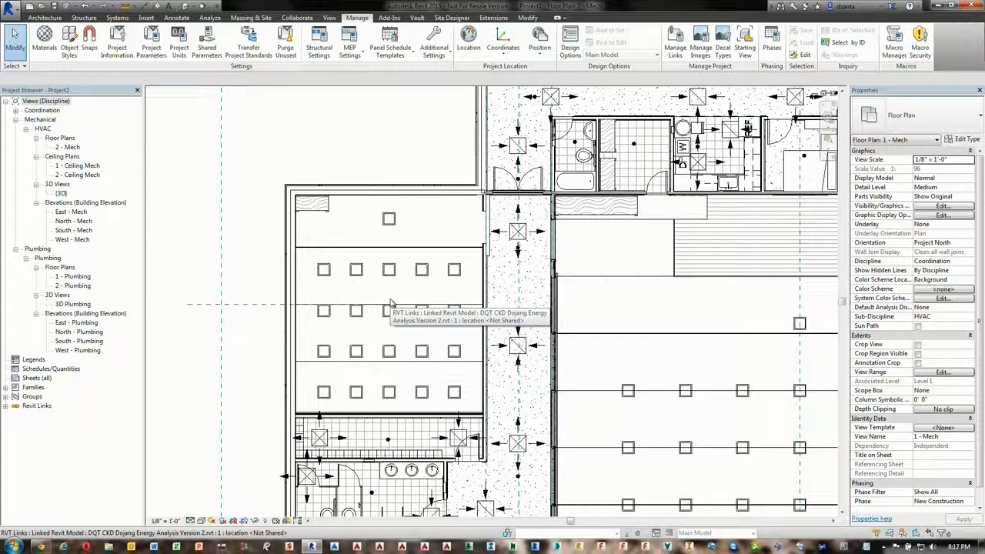
{"action": "left_click", "coordinate": [210, 18]}
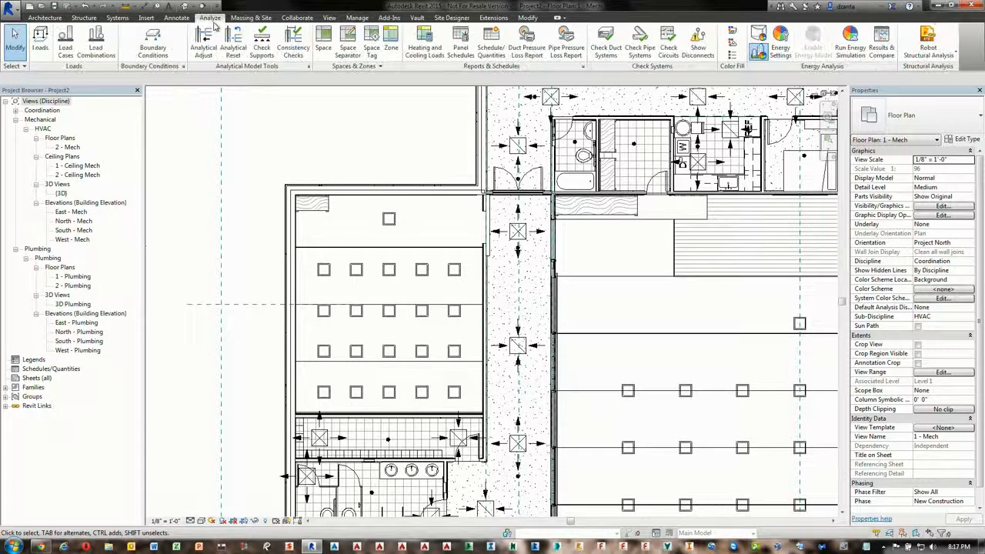
{"action": "left_click", "coordinate": [323, 45]}
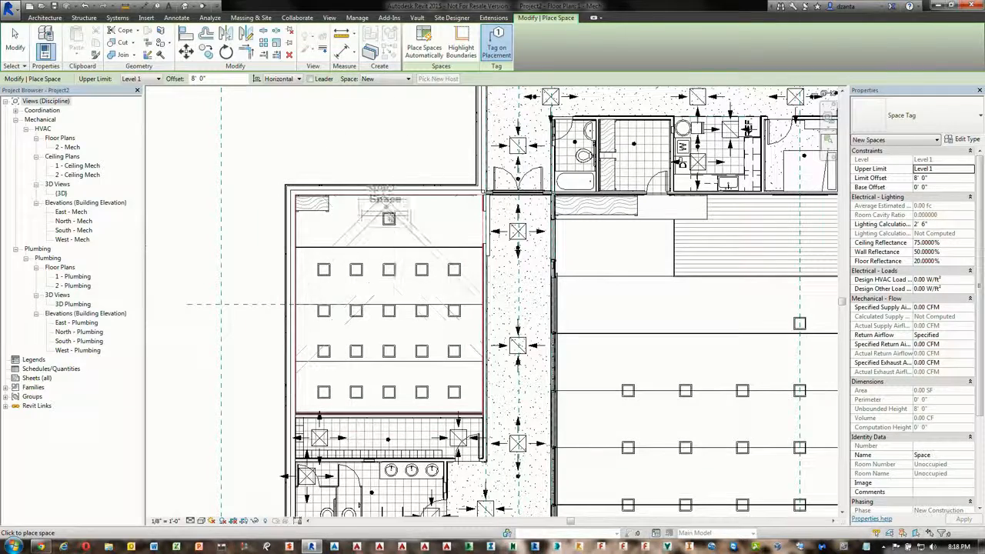
{"action": "left_click", "coordinate": [429, 218]}
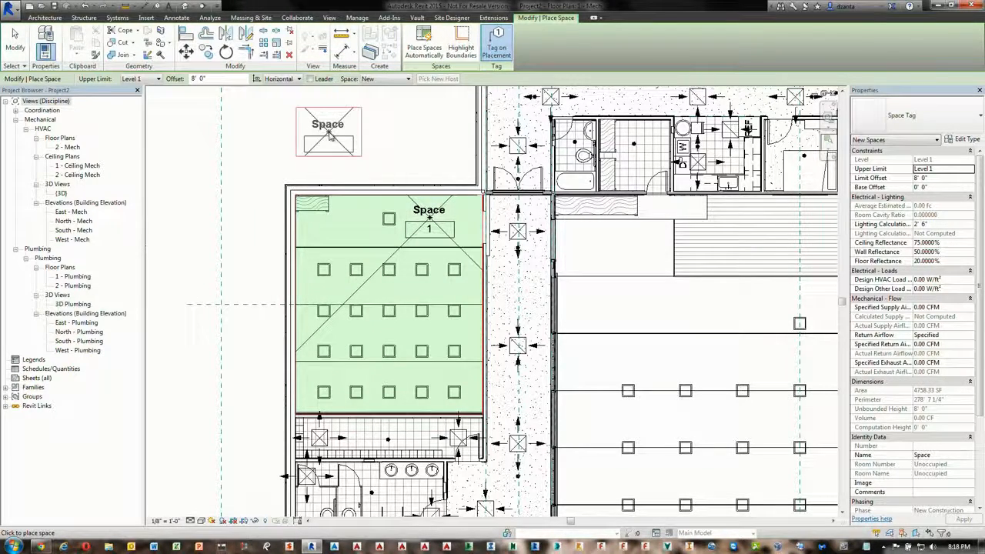
Place spaces automatically in all remaining enclosed areas of the floor plan and end the space placement
{"action": "left_click", "coordinate": [421, 53]}
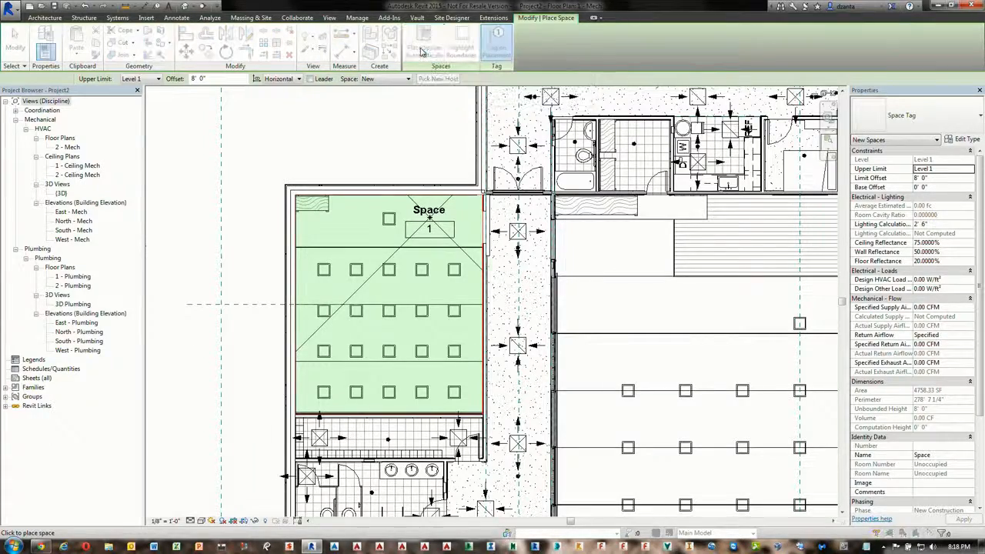
{"action": "left_click", "coordinate": [554, 276]}
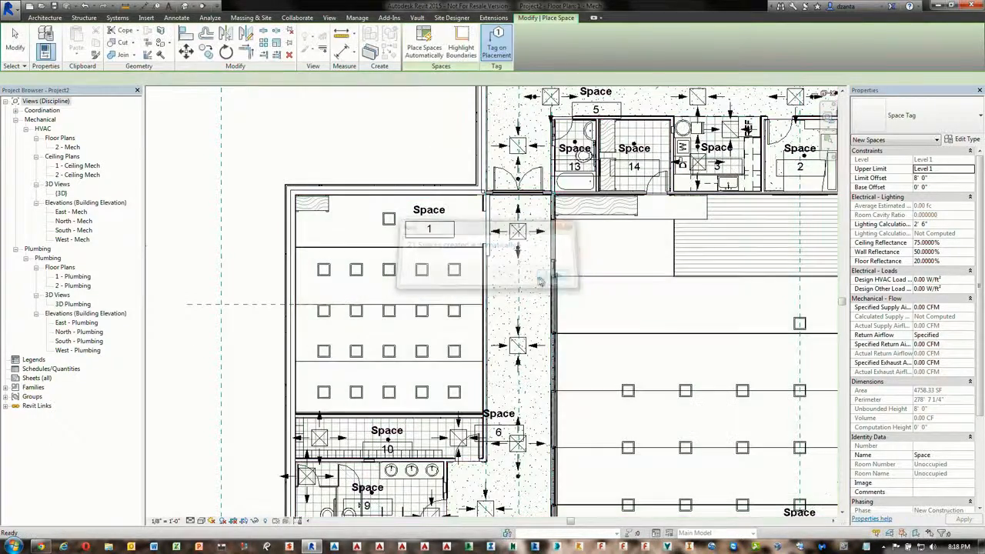
{"action": "key", "text": "Escape"}
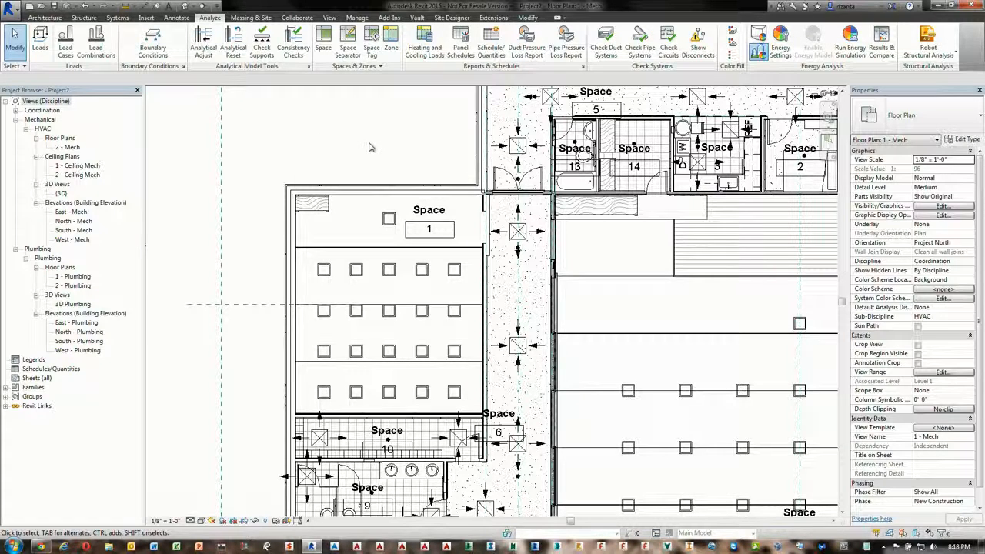
Run the Space Naming Utility to give the spaces the linked rooms' names and numbers on all levels
{"action": "left_click", "coordinate": [389, 17]}
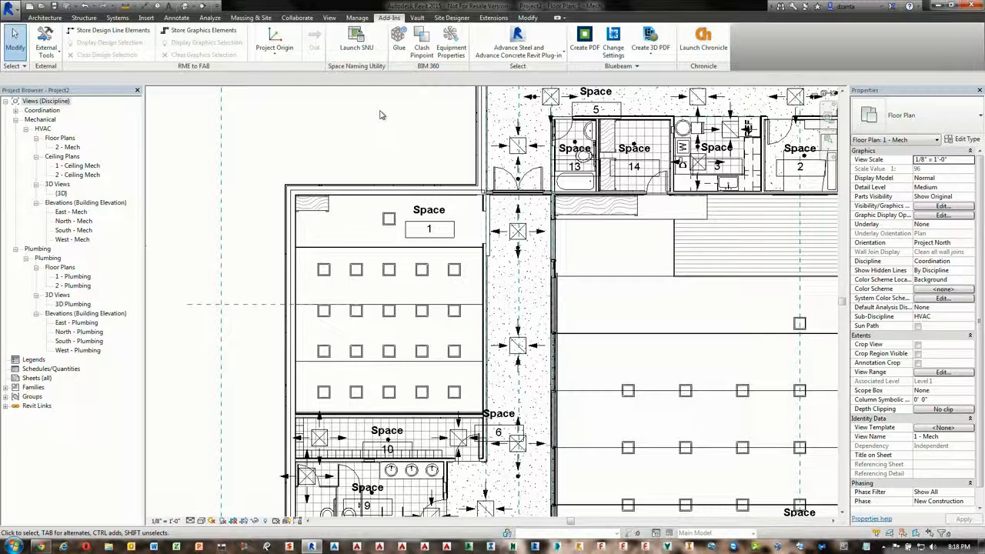
{"action": "left_click", "coordinate": [356, 39]}
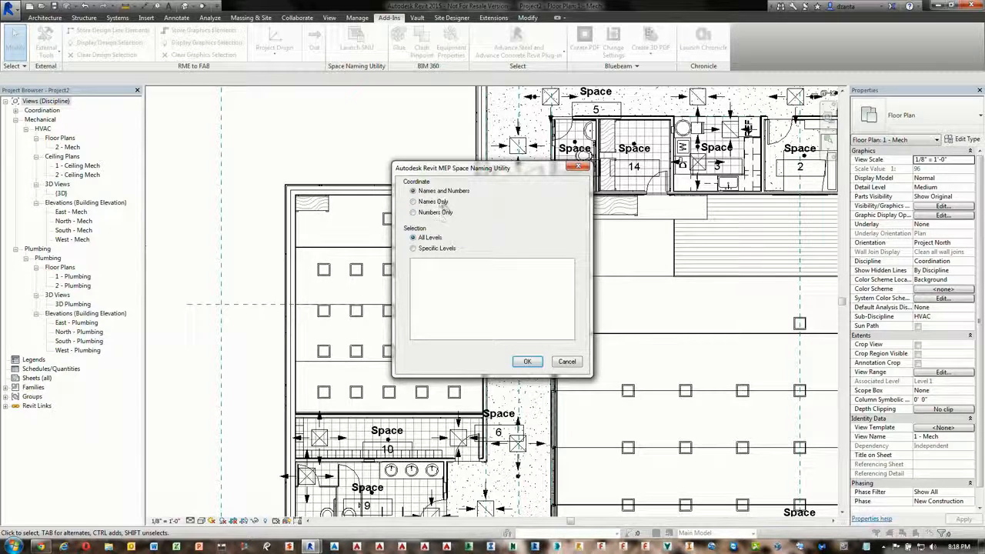
{"action": "left_click", "coordinate": [530, 362]}
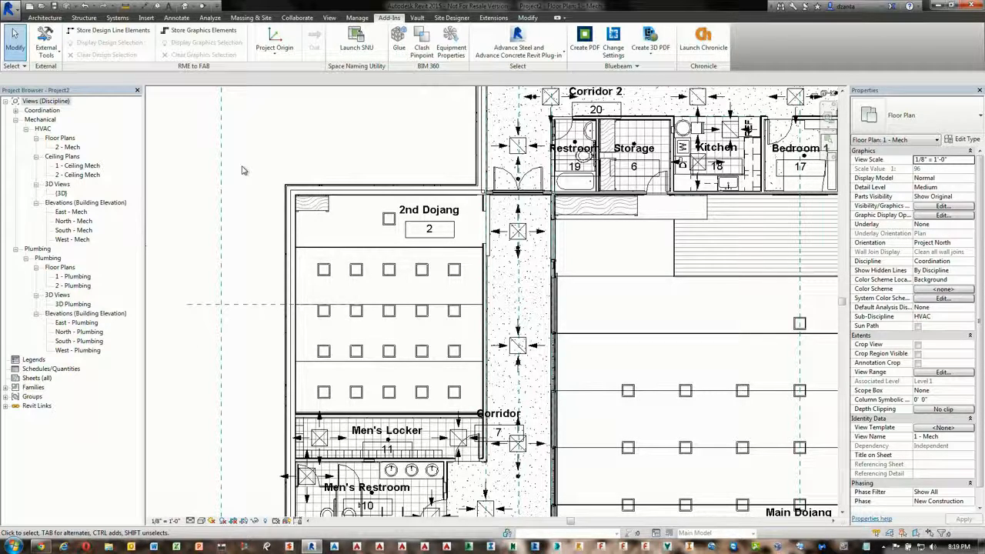
{"action": "key", "text": "v"}
{"action": "key", "text": "v"}
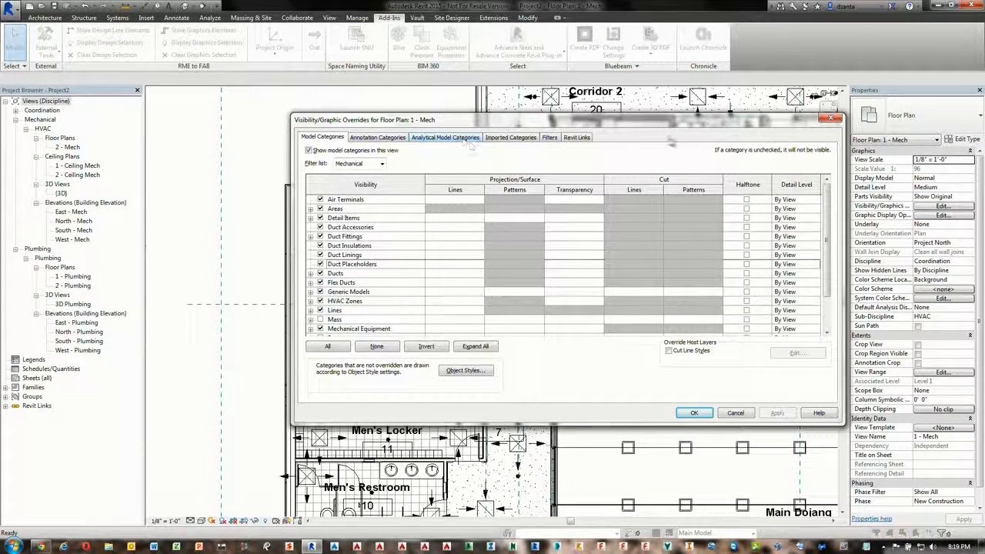
{"action": "left_click", "coordinate": [831, 119]}
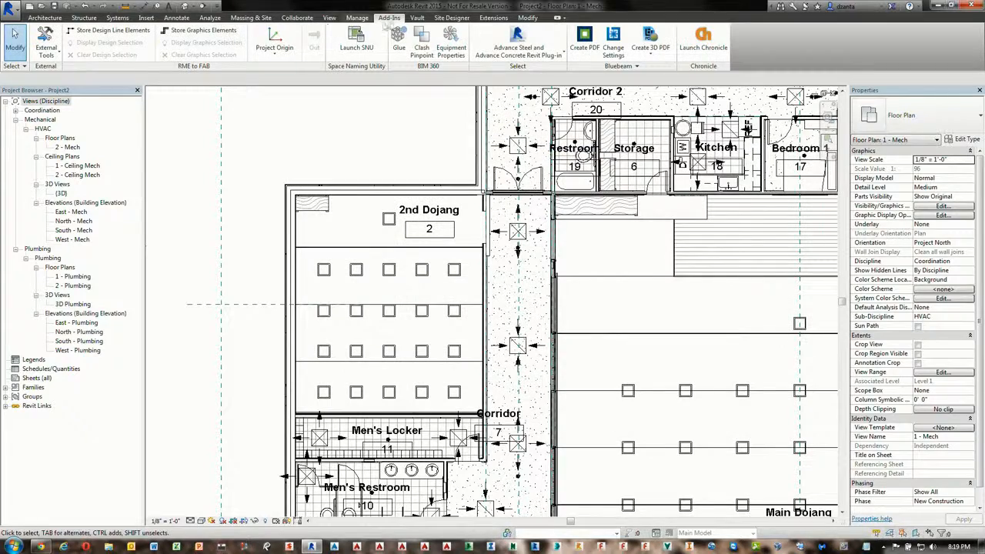
Turn on the Interior and Reference subcategories of Spaces in the 1 - Mech floor plan's visibility overrides
{"action": "left_click", "coordinate": [326, 17]}
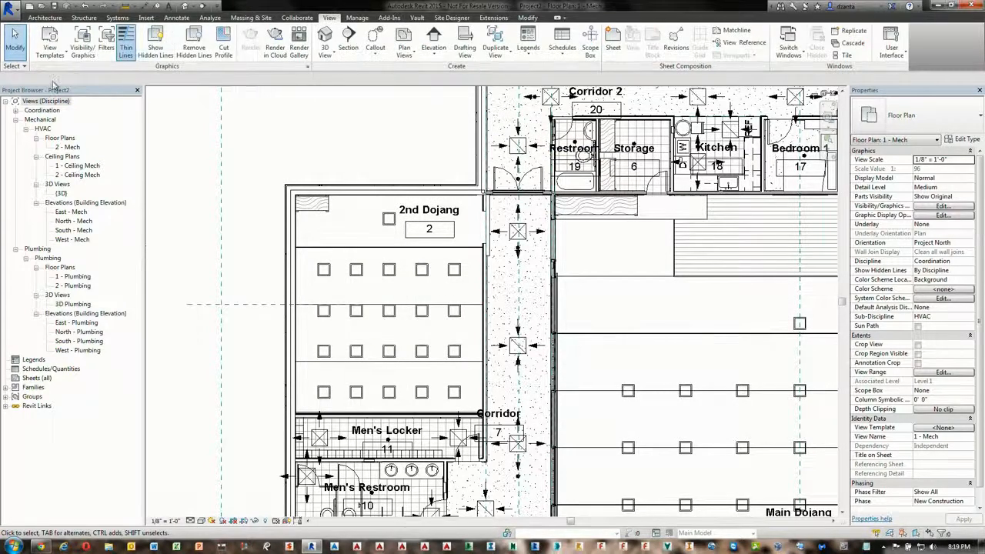
{"action": "left_click", "coordinate": [83, 49]}
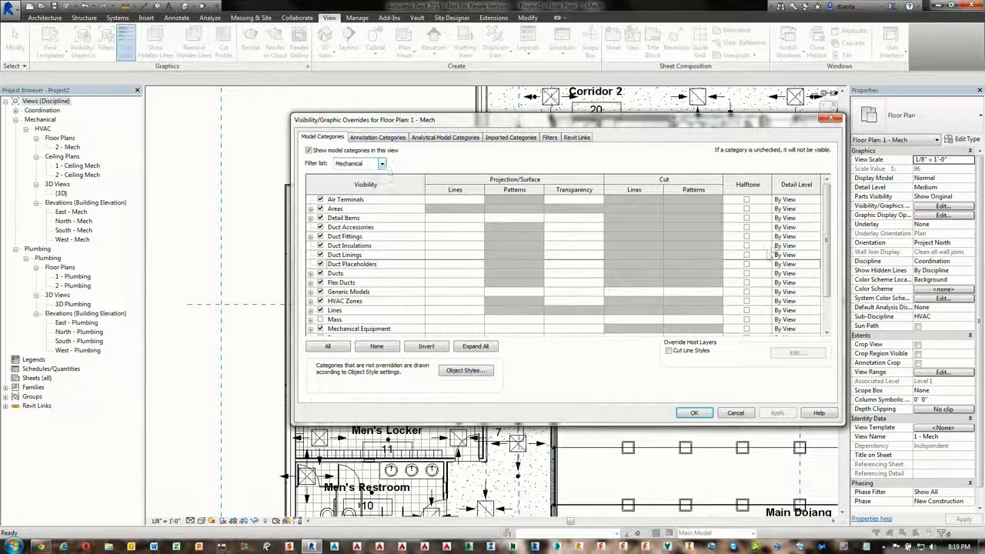
{"action": "scroll", "coordinate": [827, 265], "scroll_direction": "down", "scroll_amount": 1}
{"action": "scroll", "coordinate": [827, 265], "scroll_direction": "down", "scroll_amount": 1}
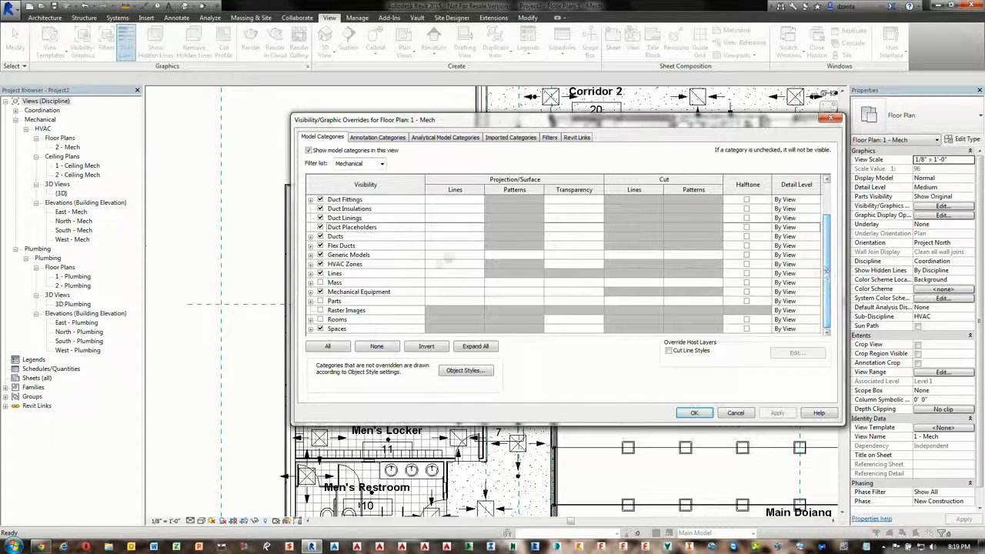
{"action": "left_click", "coordinate": [310, 330]}
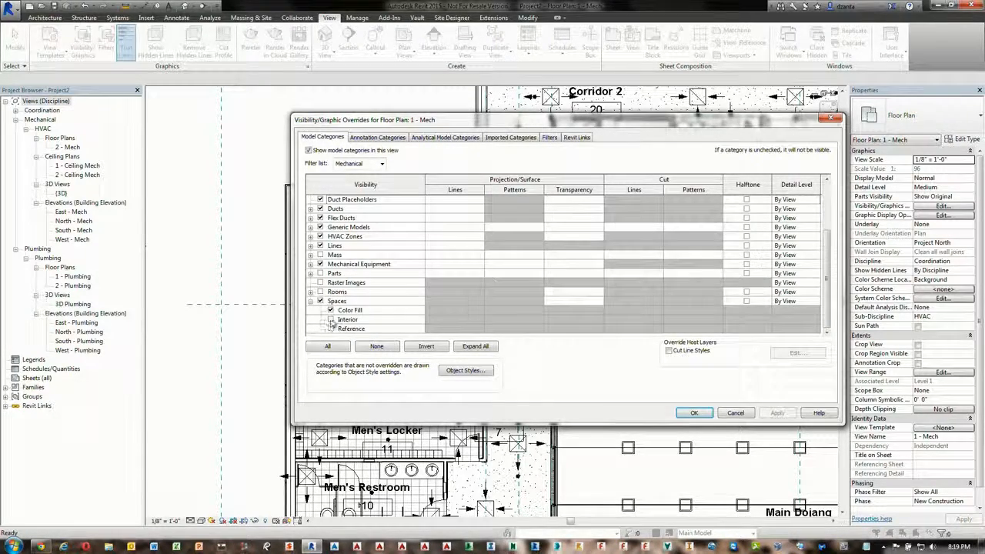
{"action": "left_click", "coordinate": [331, 319]}
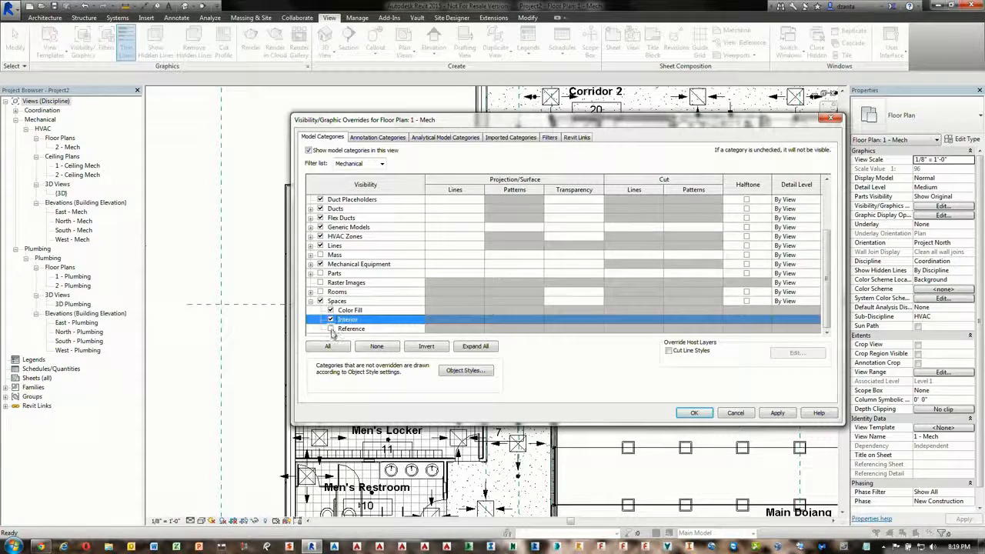
{"action": "left_click", "coordinate": [331, 328]}
{"action": "left_click", "coordinate": [693, 413]}
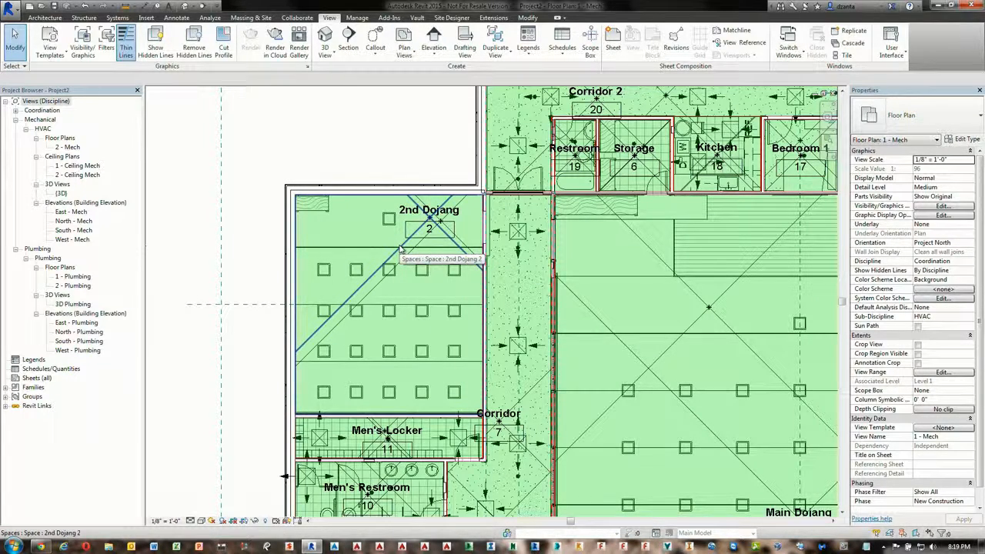
Cut a north-south section through the 2nd Dojang into the men's locker, with a far clip of about 41', and open its view
{"action": "left_click", "coordinate": [349, 40]}
{"action": "left_click", "coordinate": [399, 147]}
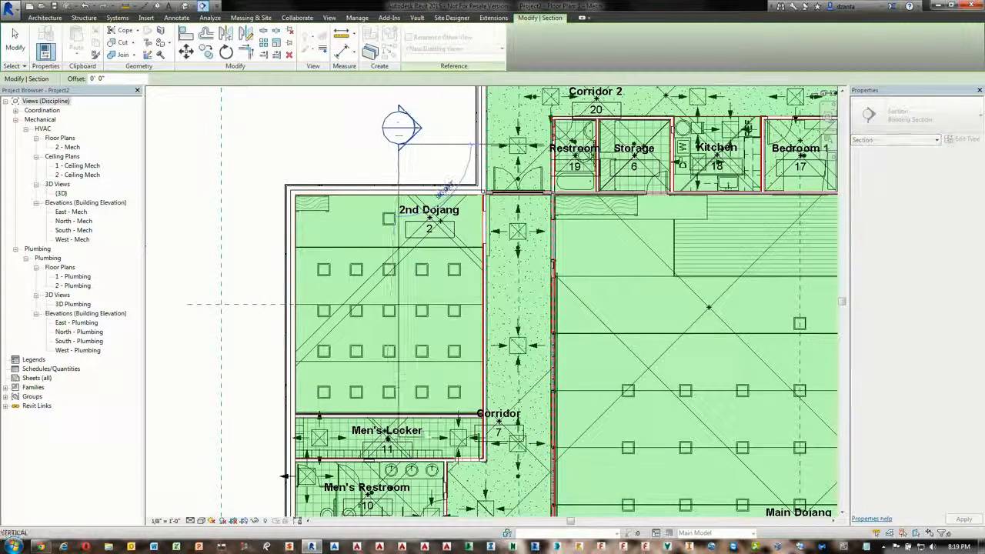
{"action": "left_click", "coordinate": [399, 435]}
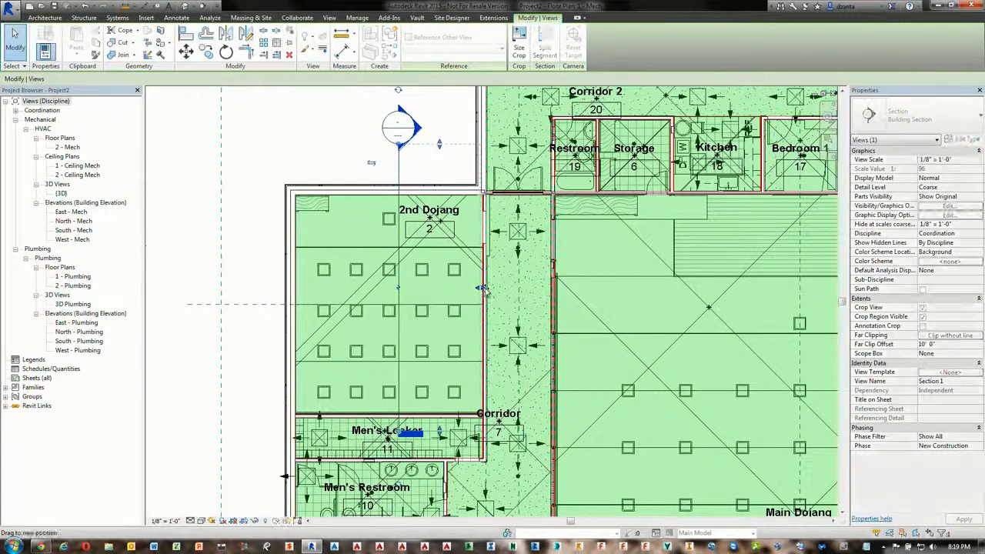
{"action": "right_click", "coordinate": [303, 116]}
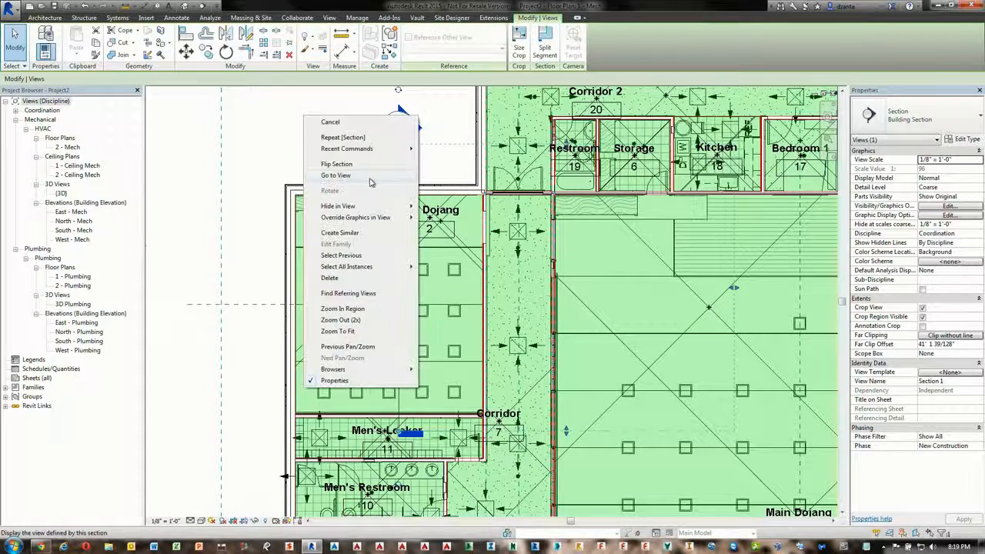
{"action": "left_click", "coordinate": [336, 176]}
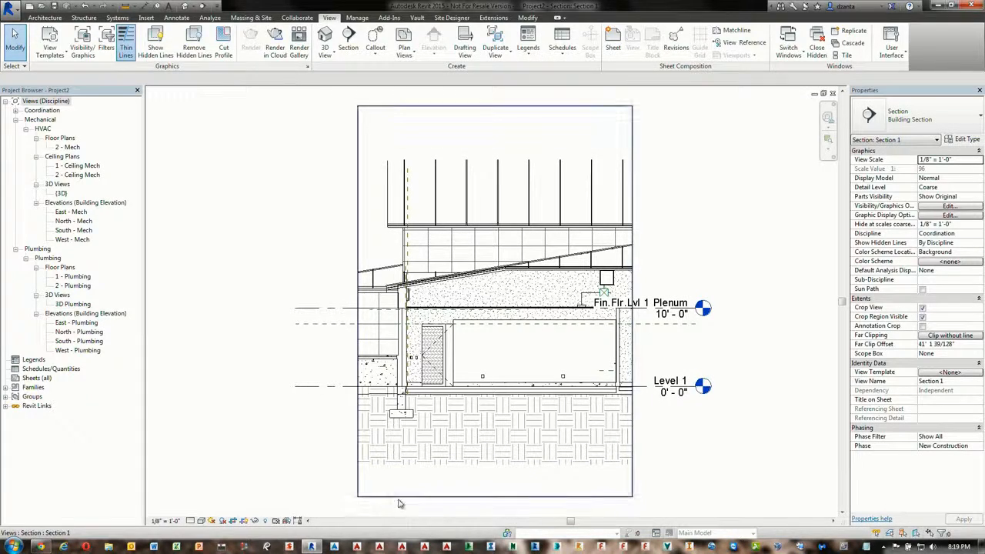
Tighten the section's crop region by raising its bottom edge and lowering its top edge closer to the building
{"action": "left_click", "coordinate": [400, 496]}
{"action": "left_click_drag", "start_coordinate": [495, 497], "coordinate": [495, 437]}
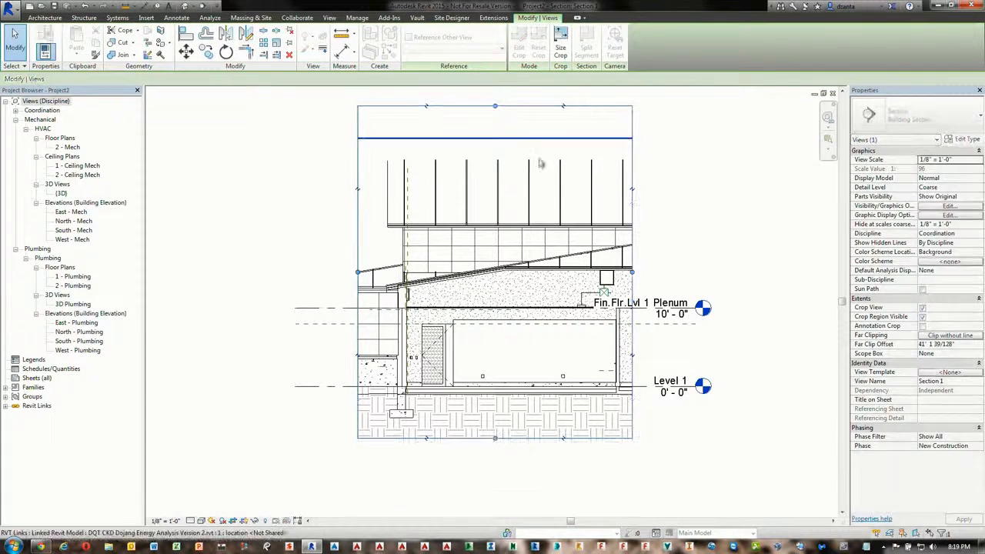
{"action": "left_click_drag", "start_coordinate": [495, 105], "coordinate": [495, 171]}
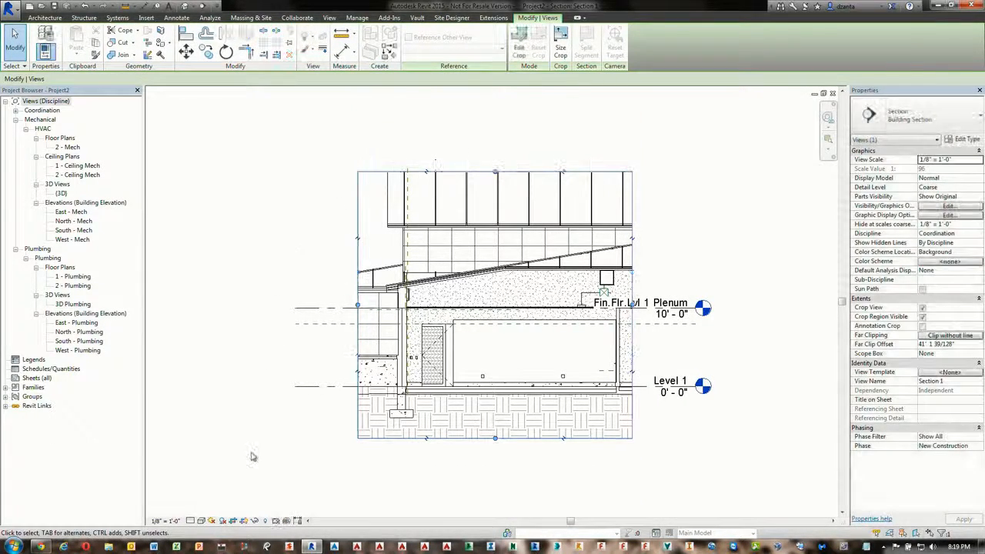
{"action": "key", "text": "Escape"}
Turn on the Interior and Reference subcategories of Spaces in the section view's visibility overrides
{"action": "key", "text": "v"}
{"action": "key", "text": "g"}
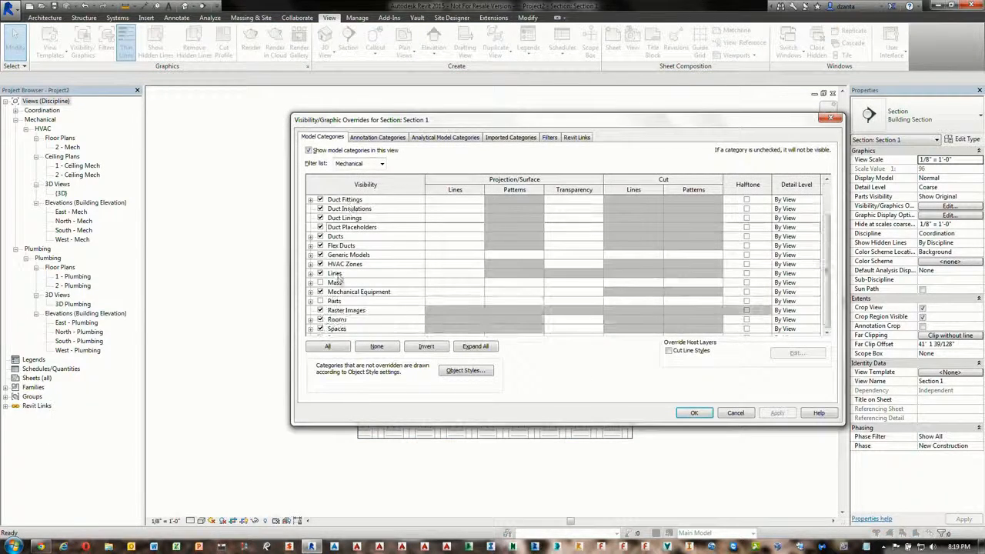
{"action": "left_click", "coordinate": [311, 329]}
{"action": "left_click", "coordinate": [332, 329]}
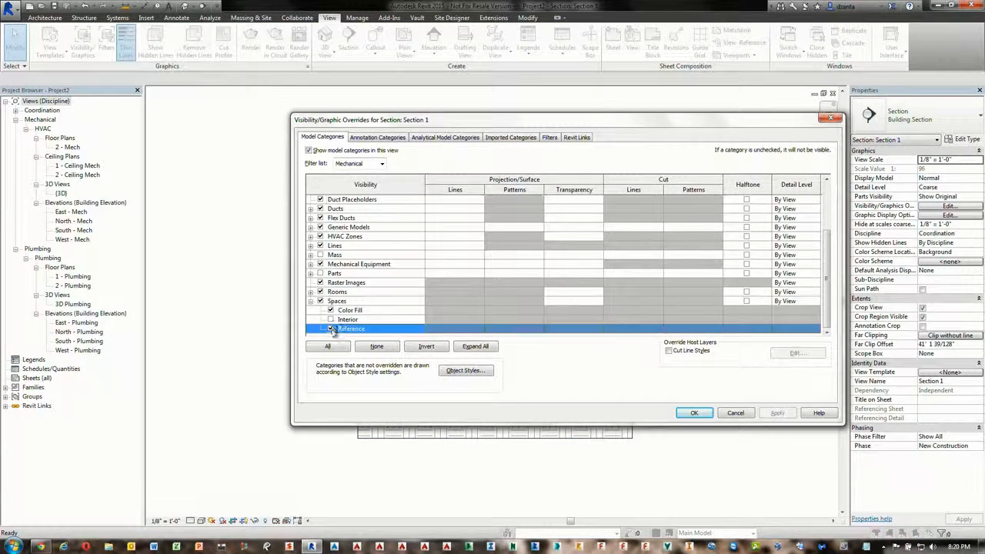
{"action": "left_click", "coordinate": [331, 319]}
{"action": "left_click", "coordinate": [693, 413]}
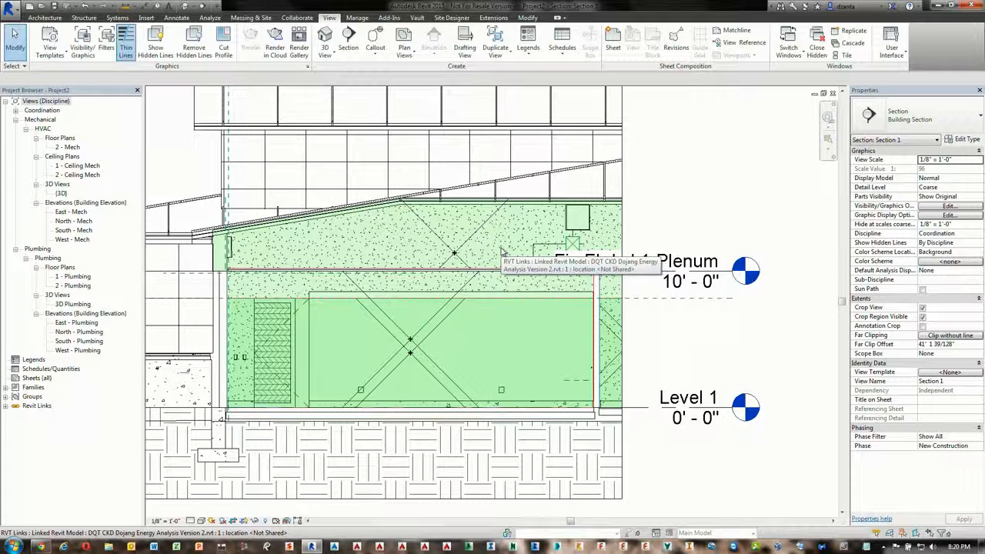
Inspect the 2nd Dojang space's limits and offsets in the section, and close the section view
{"action": "left_click", "coordinate": [455, 316]}
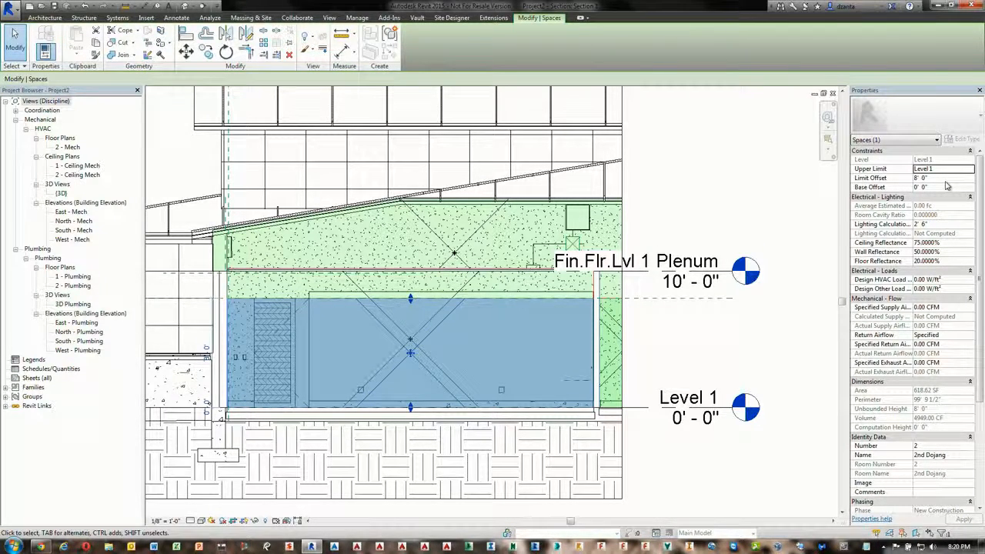
{"action": "left_click", "coordinate": [818, 192]}
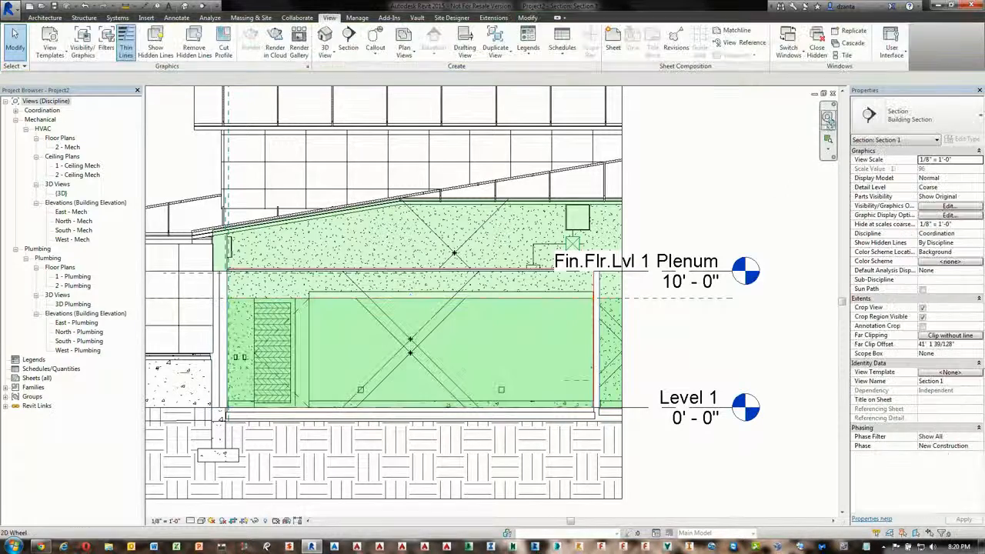
{"action": "left_click", "coordinate": [833, 94]}
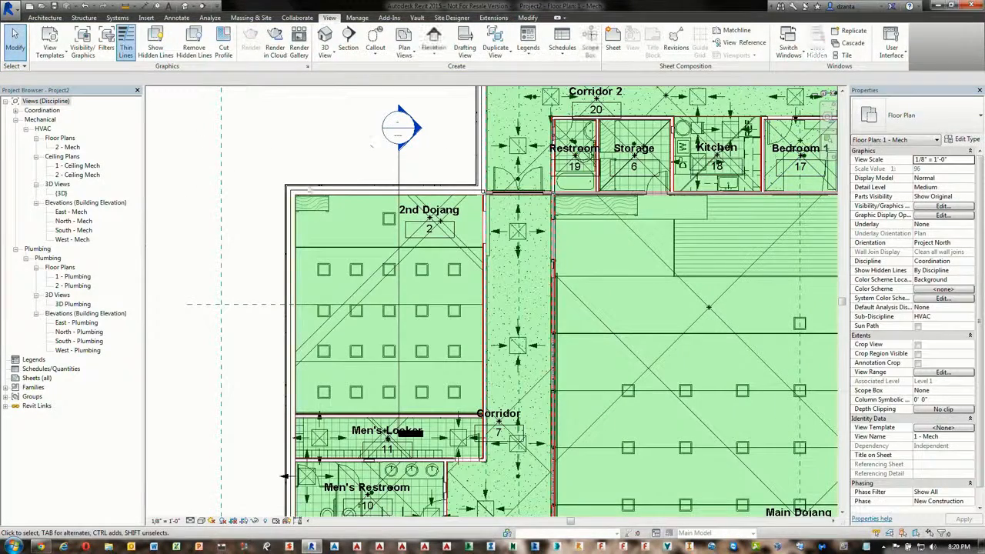
Set the 2nd Dojang space's energy analysis space type to Exercise Area - Gymnasium and deselect the space
{"action": "left_click", "coordinate": [429, 218]}
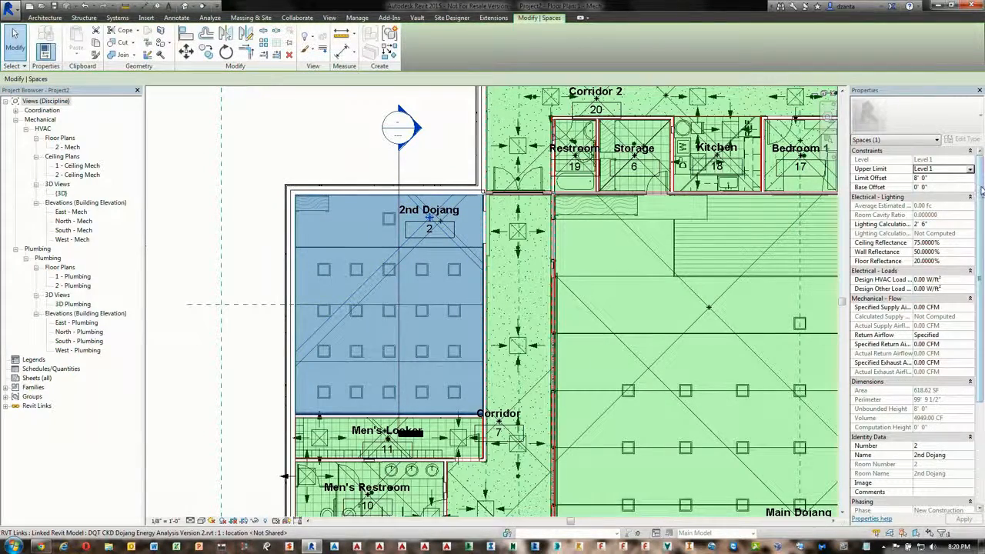
{"action": "scroll", "coordinate": [979, 191], "scroll_direction": "down", "scroll_amount": 1}
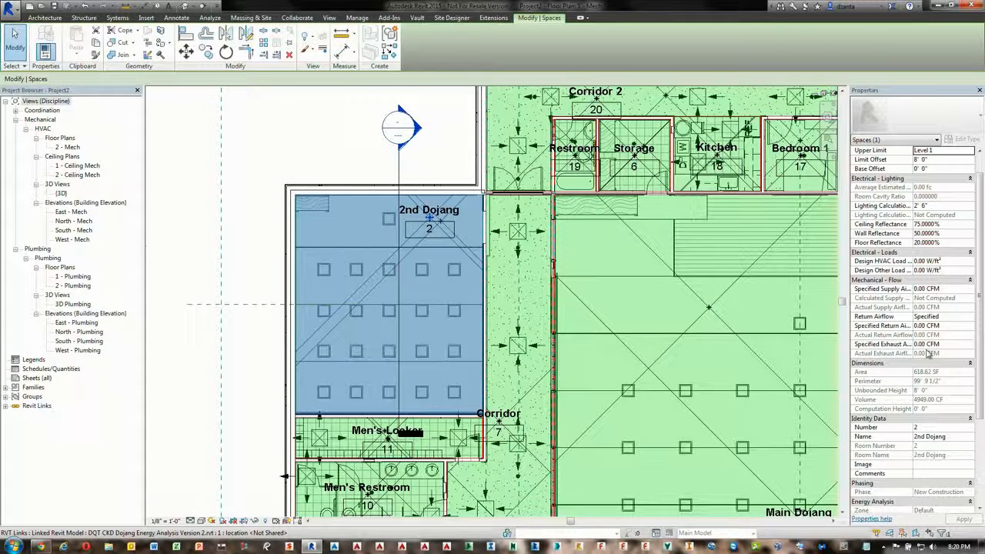
{"action": "left_click_drag", "start_coordinate": [981, 271], "coordinate": [981, 388]}
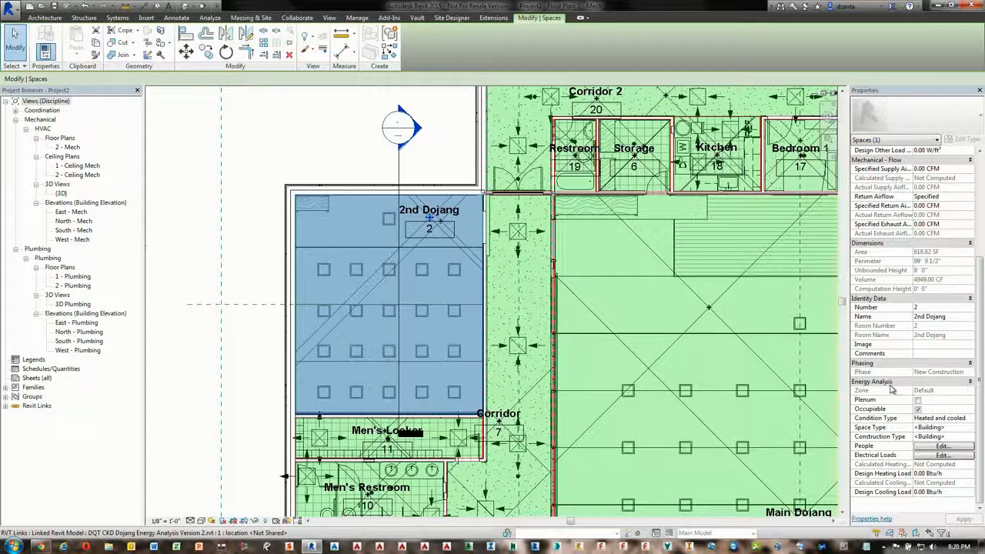
{"action": "left_click", "coordinate": [935, 428]}
{"action": "left_click", "coordinate": [971, 428]}
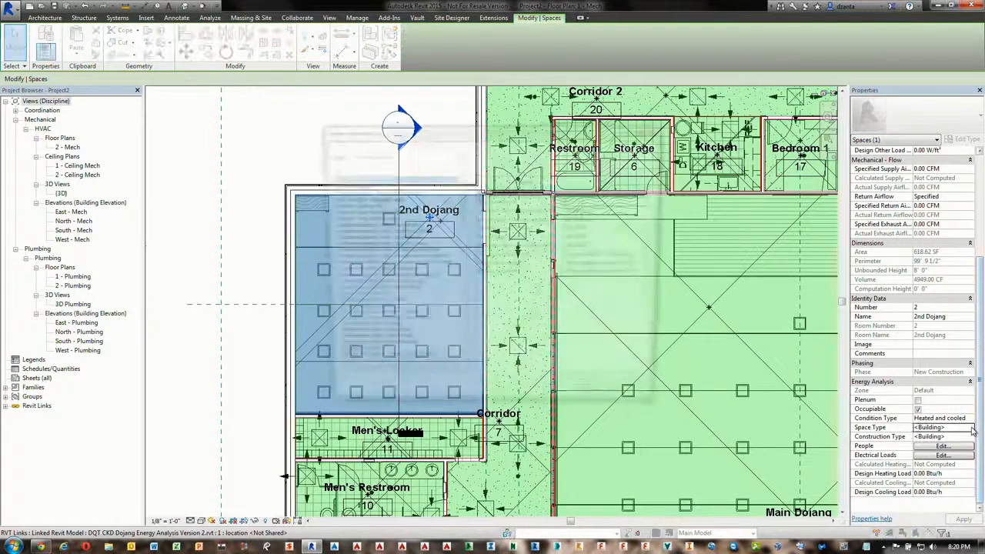
{"action": "left_click_drag", "start_coordinate": [461, 189], "coordinate": [475, 245]}
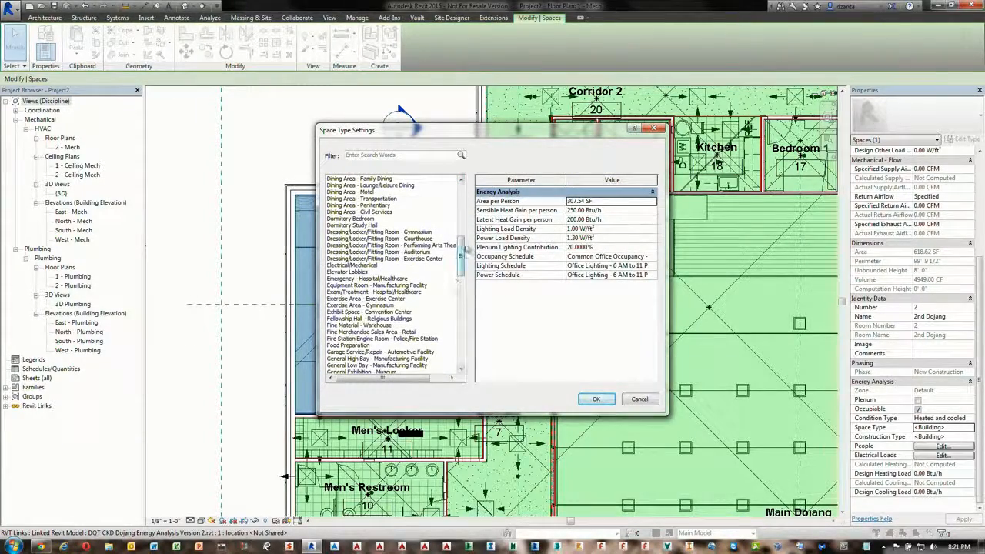
{"action": "left_click_drag", "start_coordinate": [463, 251], "coordinate": [461, 261]}
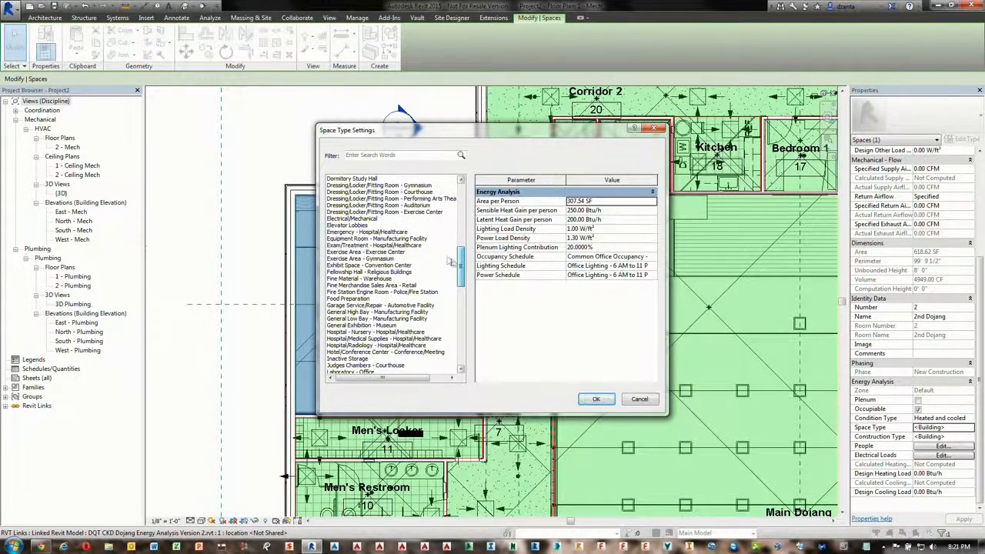
{"action": "left_click", "coordinate": [369, 259]}
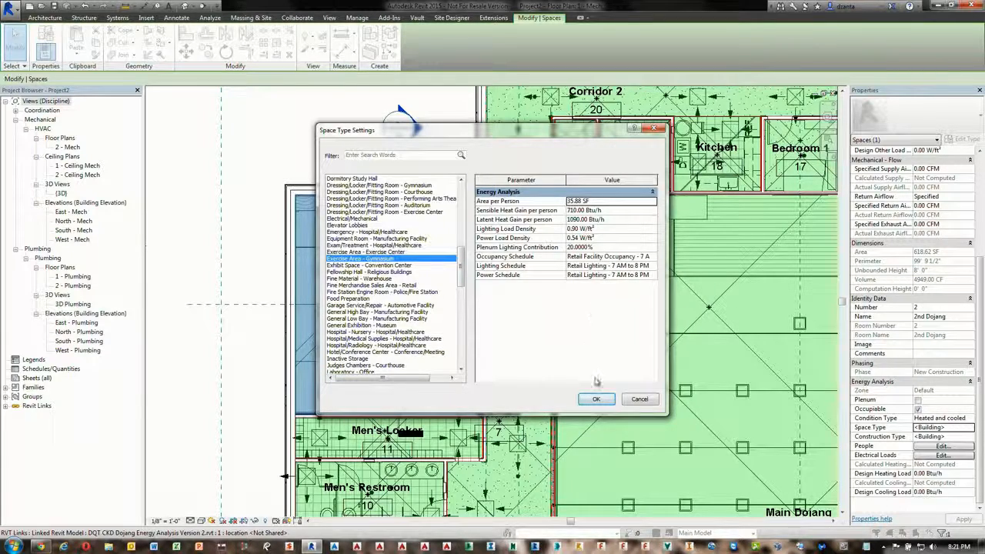
{"action": "left_click", "coordinate": [596, 399]}
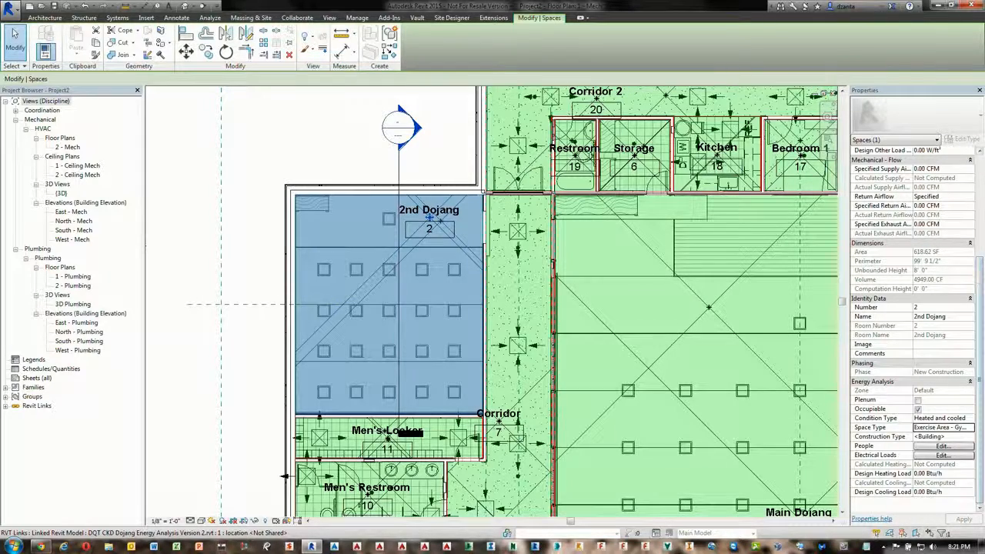
{"action": "left_click", "coordinate": [343, 139]}
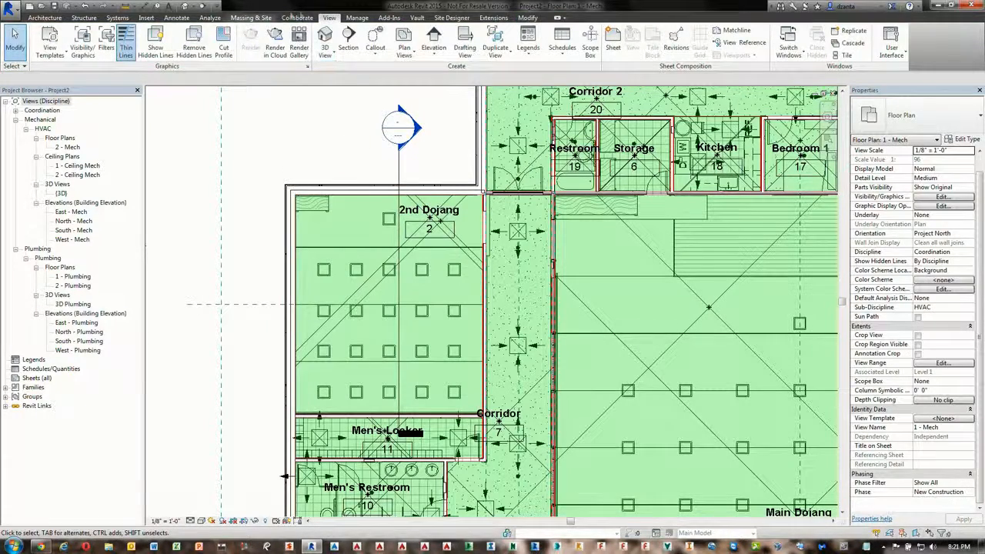
Review the spaces in the heating and cooling loads details, calculate the loads, and close the resulting report
{"action": "left_click", "coordinate": [219, 18]}
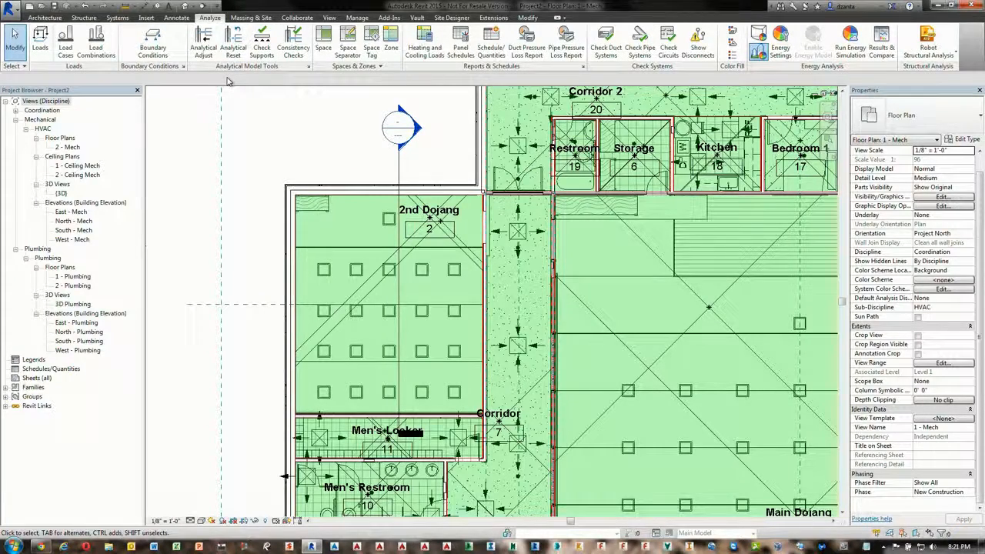
{"action": "left_click", "coordinate": [424, 51]}
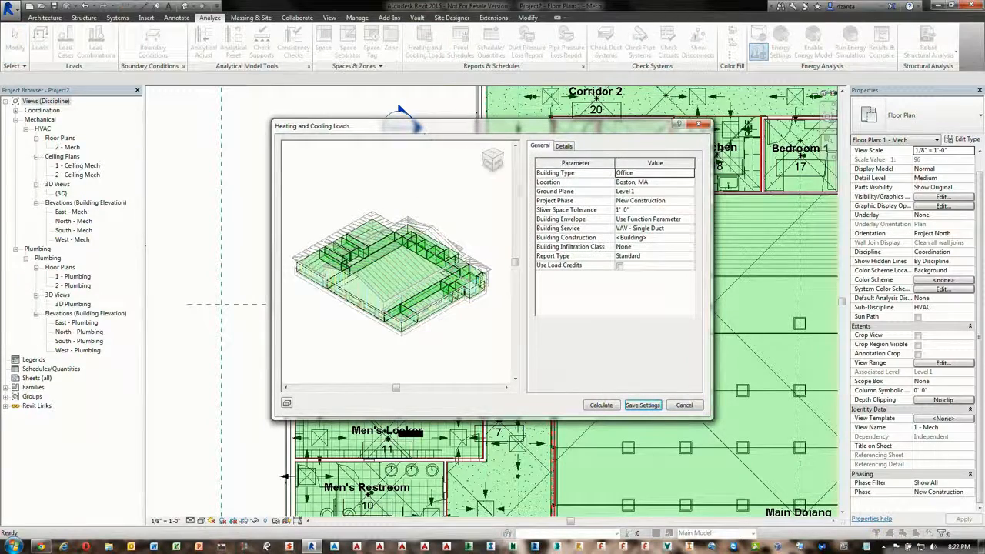
{"action": "left_click", "coordinate": [566, 145]}
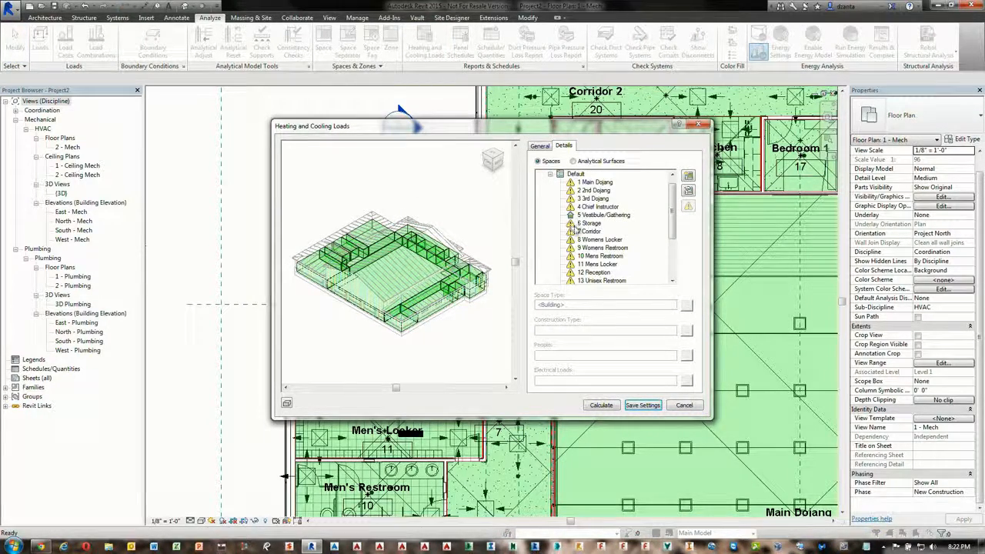
{"action": "left_click", "coordinate": [601, 405]}
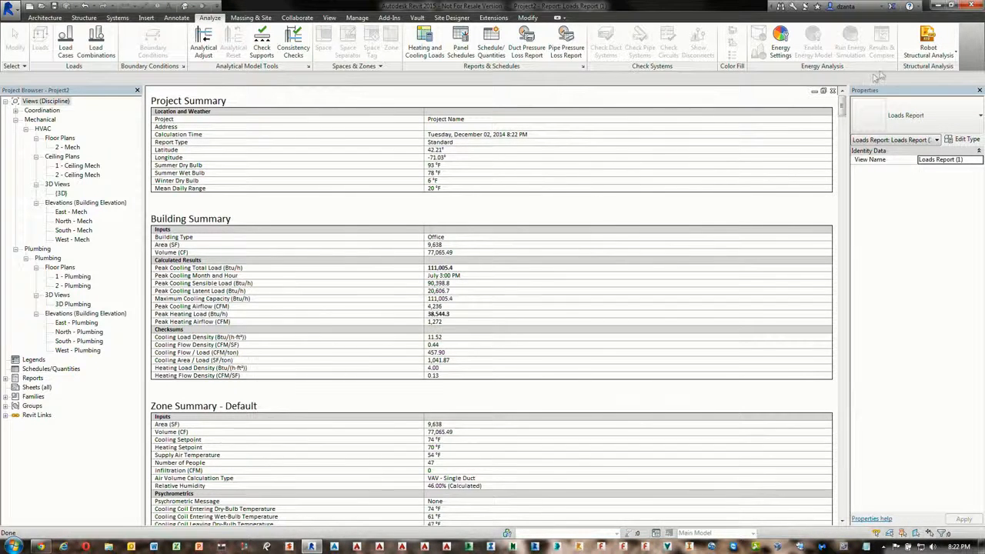
{"action": "left_click", "coordinate": [833, 92]}
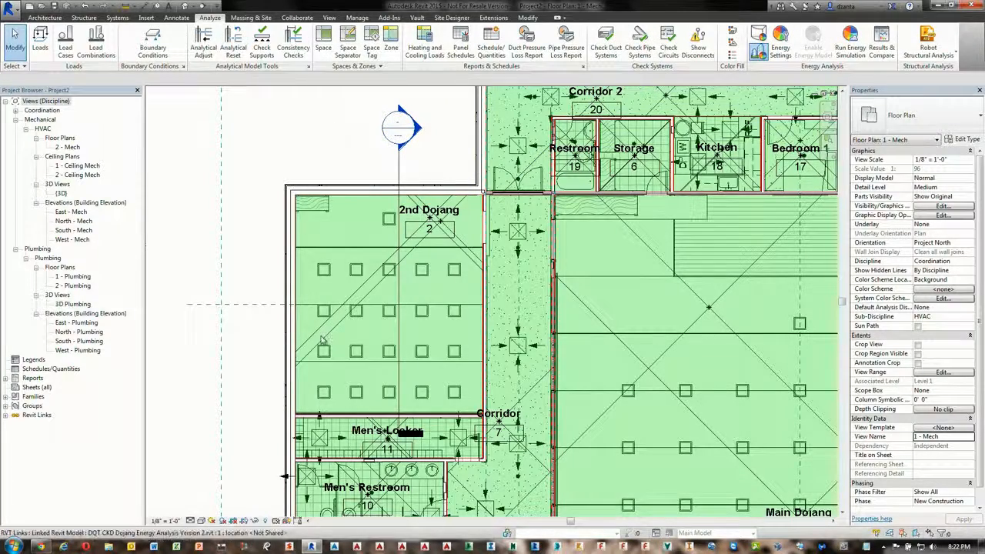
Examine the 2nd Dojang space's specified, calculated and actual supply airflow, widening the properties display to read the parameter names
{"action": "left_click", "coordinate": [396, 254]}
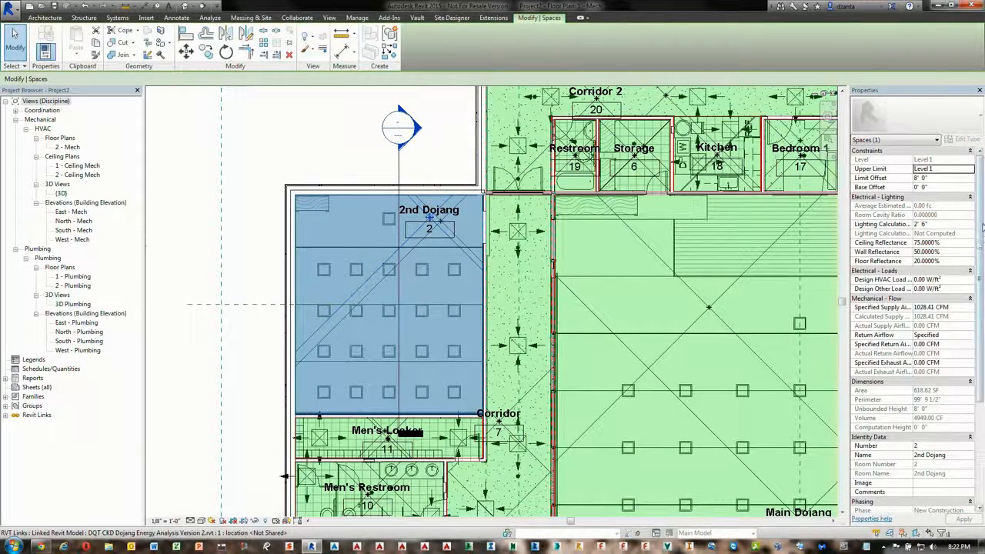
{"action": "scroll", "coordinate": [896, 281], "scroll_direction": "down", "scroll_amount": 3}
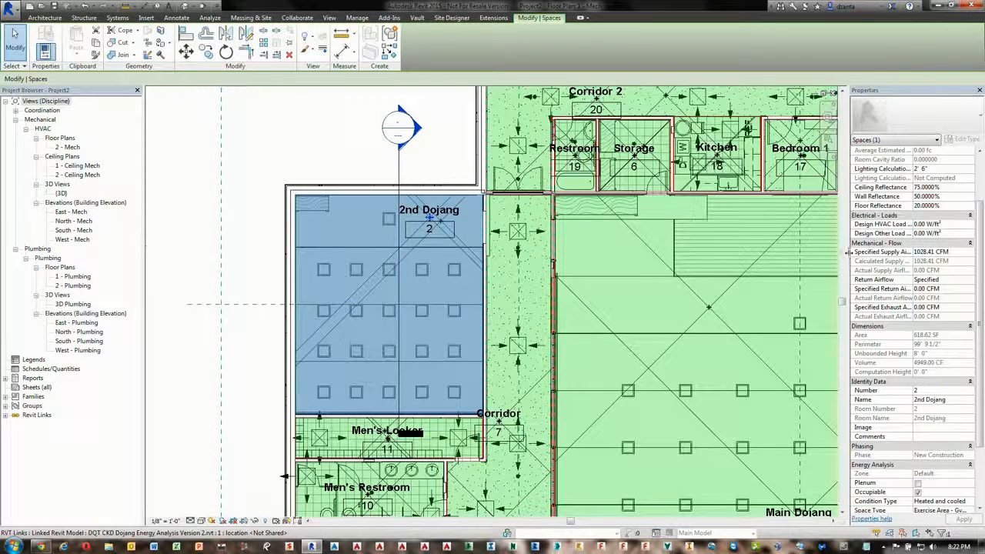
{"action": "left_click_drag", "start_coordinate": [850, 259], "coordinate": [832, 258]}
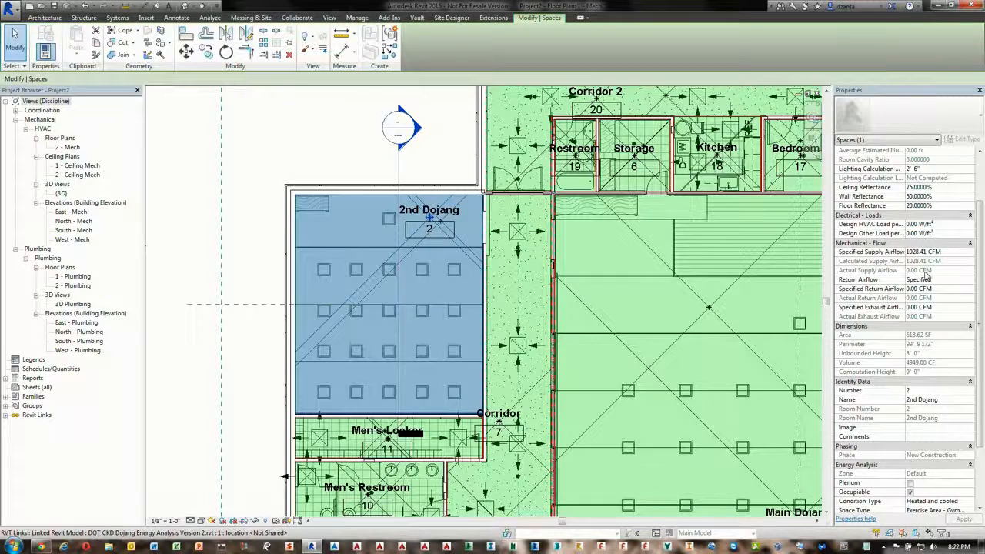
Place a 24 x 24 Face 12 x 12 Connection supply diffuser near the upper end of the 2nd Dojang
{"action": "left_click", "coordinate": [326, 147]}
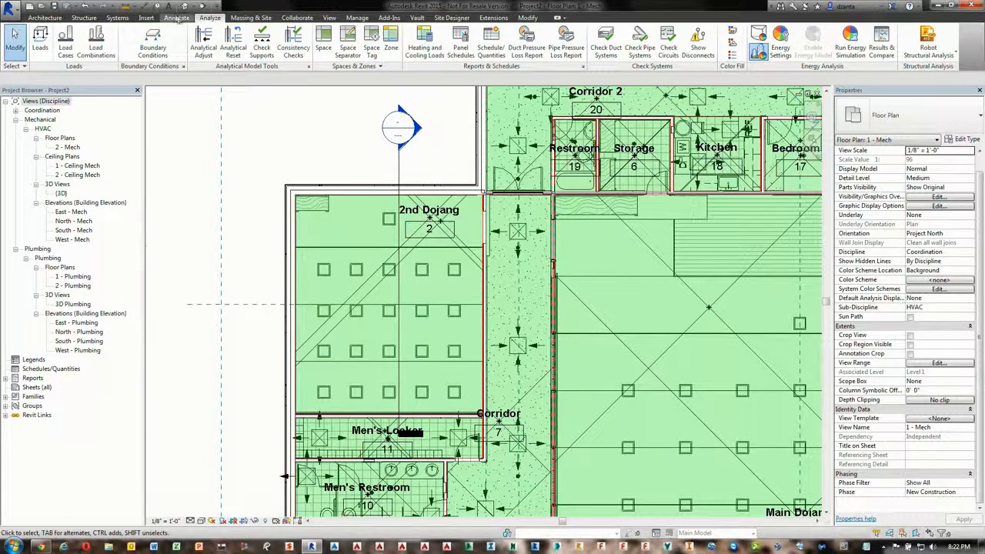
{"action": "left_click", "coordinate": [117, 17]}
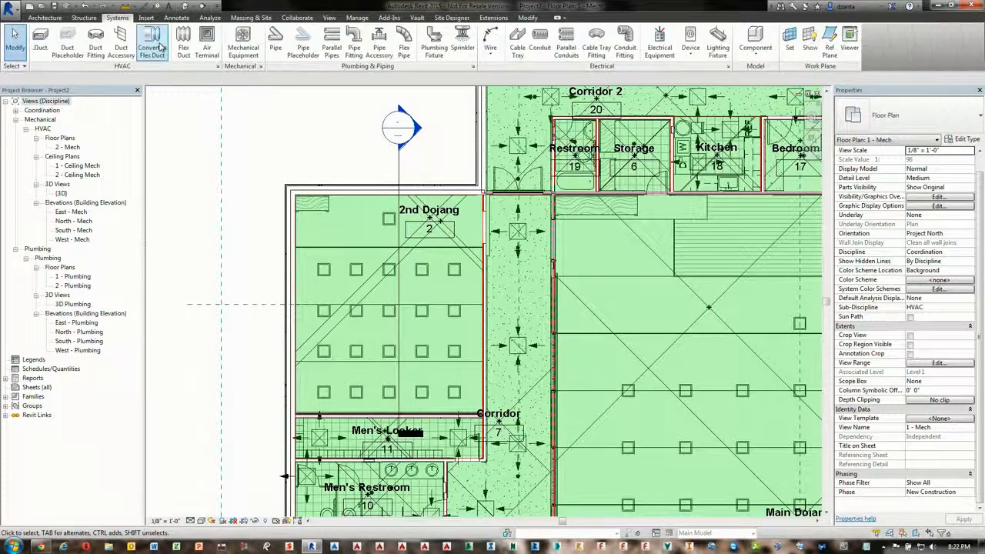
{"action": "left_click", "coordinate": [206, 48]}
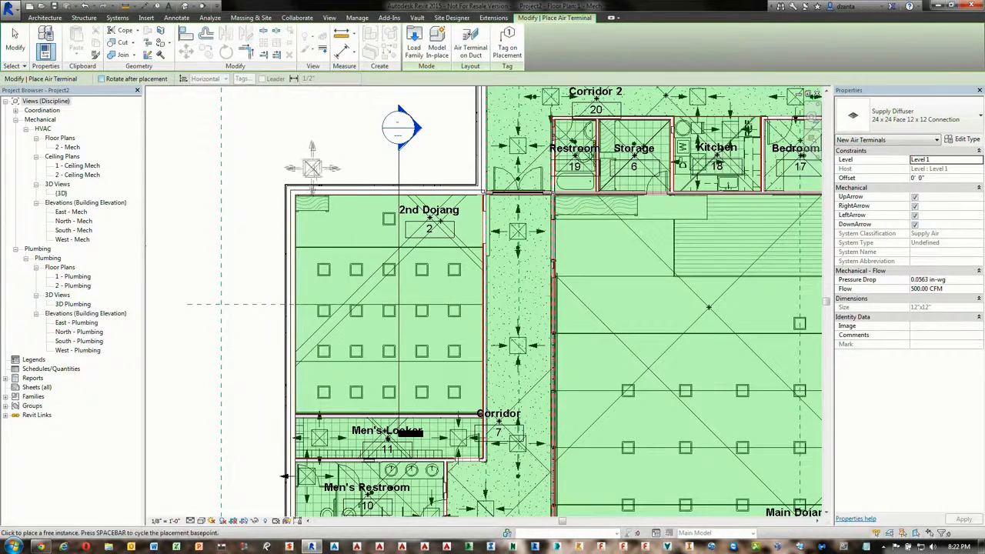
{"action": "left_click", "coordinate": [355, 225]}
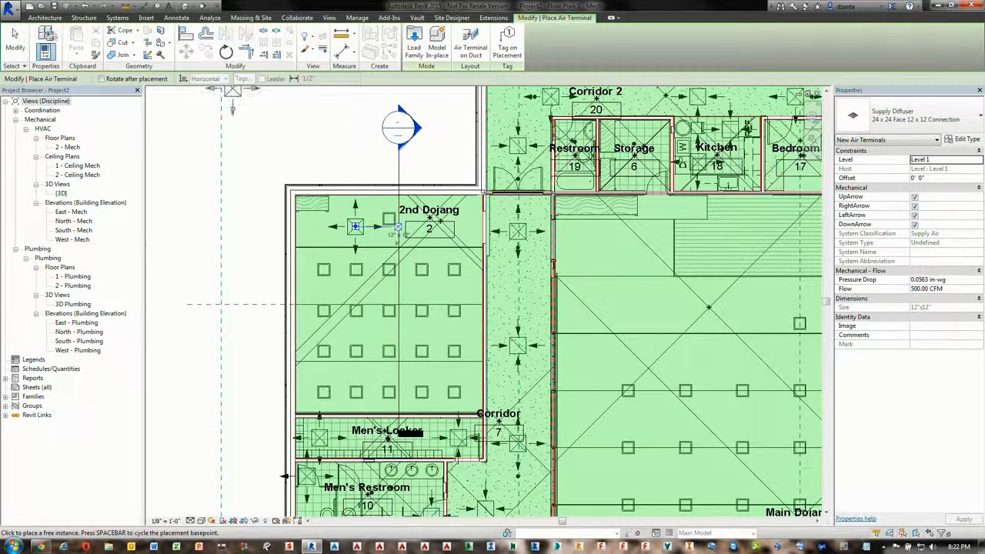
{"action": "key", "text": "Escape"}
{"action": "key", "text": "Escape"}
Check the placed diffuser's flow and compare the 2nd Dojang space's actual supply airflow with its specified supply airflow
{"action": "left_click", "coordinate": [356, 231]}
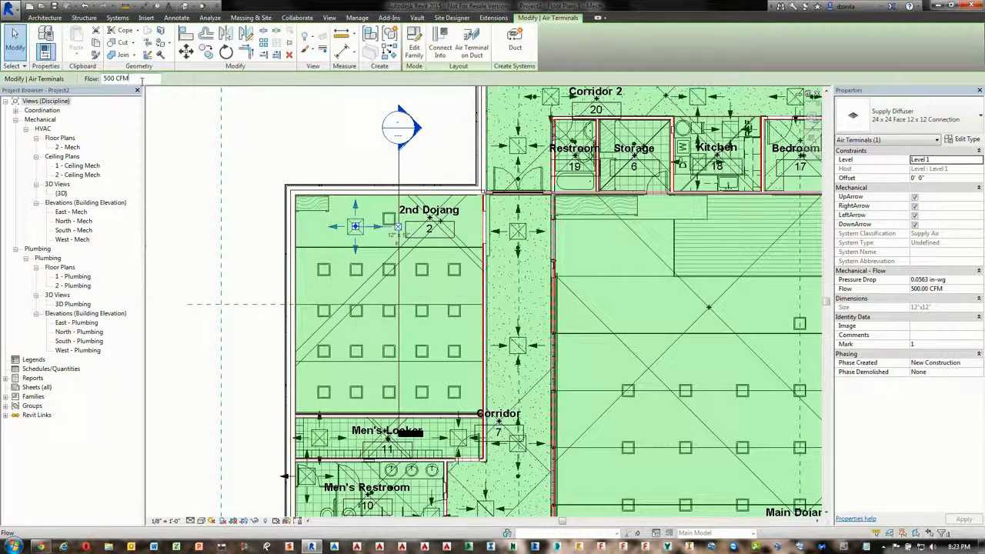
{"action": "left_click", "coordinate": [220, 132]}
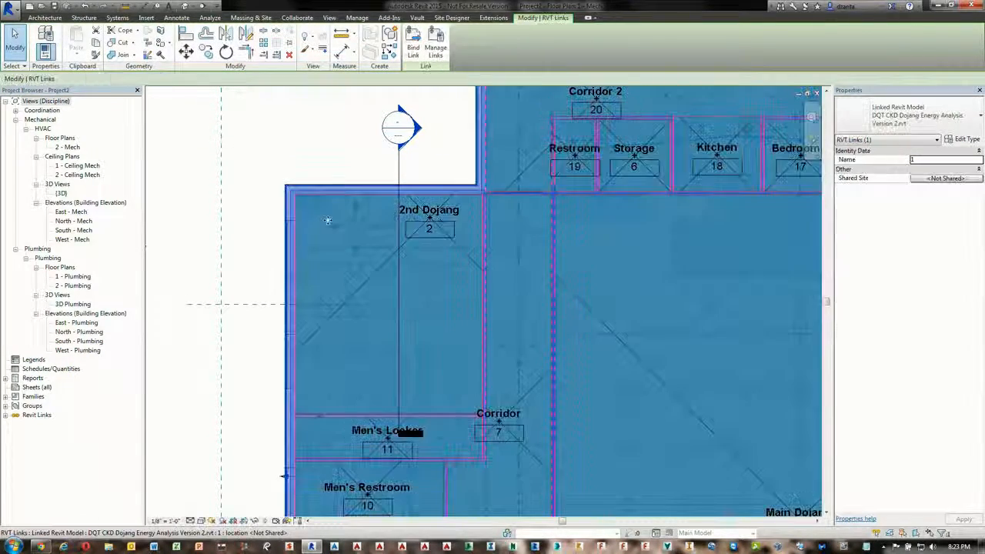
{"action": "left_click", "coordinate": [330, 161]}
{"action": "left_click", "coordinate": [370, 282]}
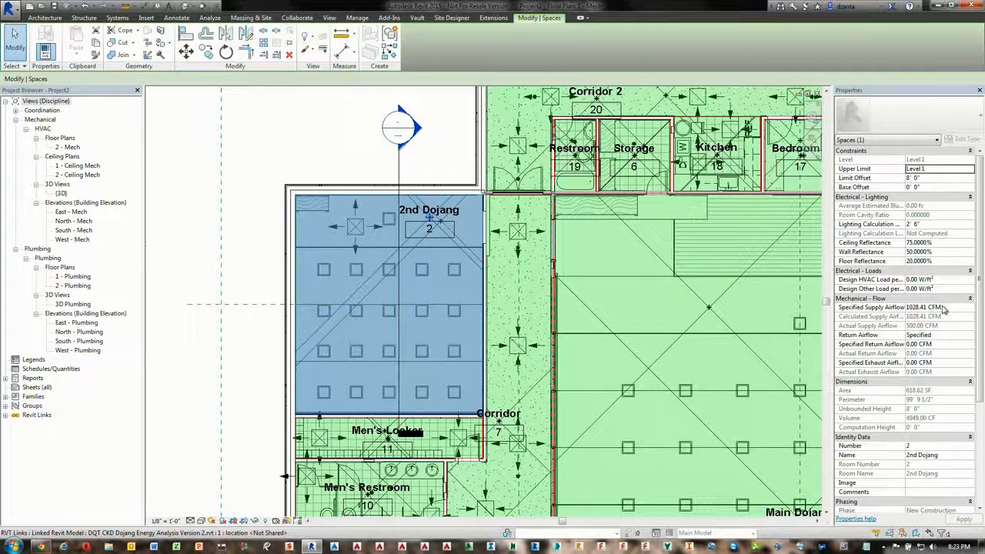
{"action": "left_click", "coordinate": [318, 125]}
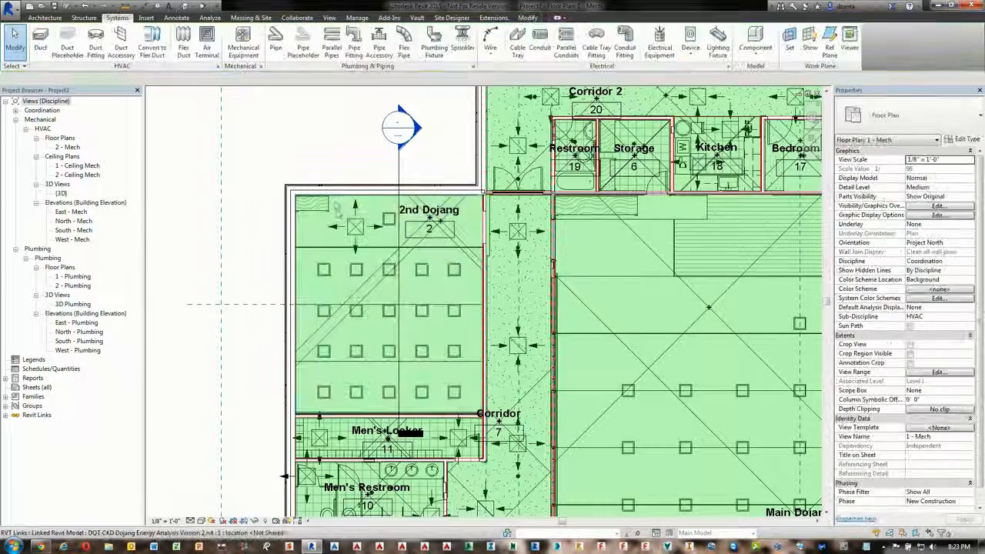
Place a second supply diffuser near the lower-right corner of the 2nd Dojang and set both diffusers' flow to 600 CFM
{"action": "left_click", "coordinate": [205, 47]}
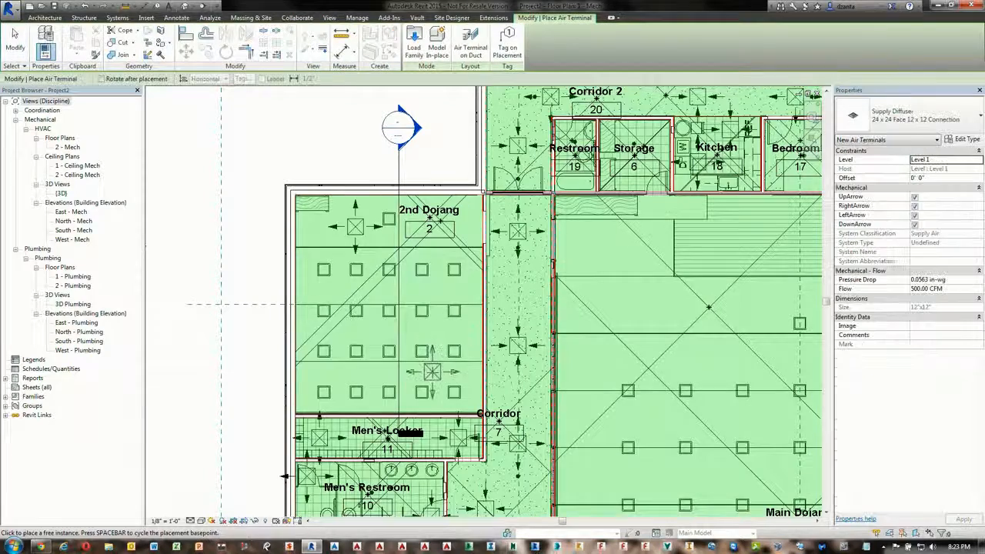
{"action": "left_click", "coordinate": [14, 34]}
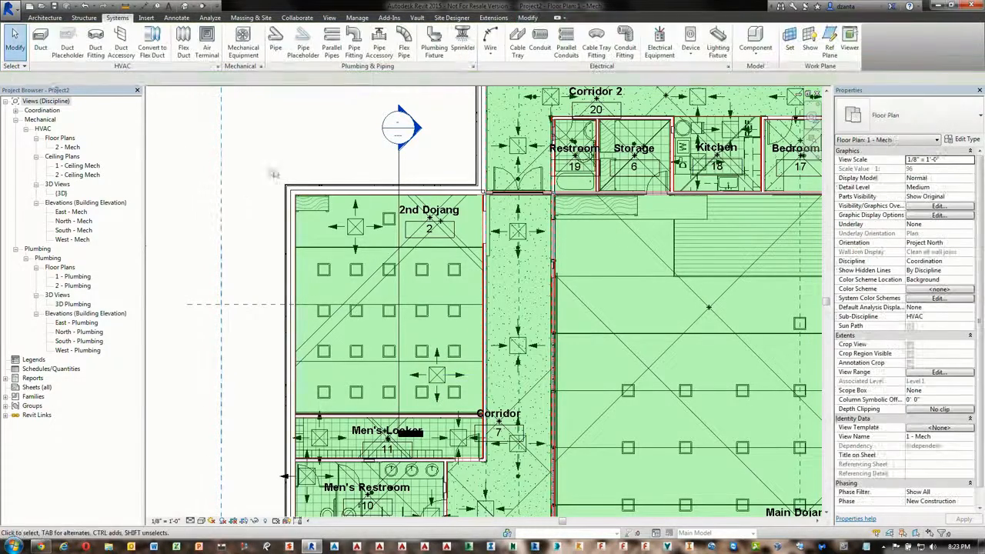
{"action": "left_click", "coordinate": [354, 226]}
{"action": "left_click", "coordinate": [443, 389], "text": "ctrl"}
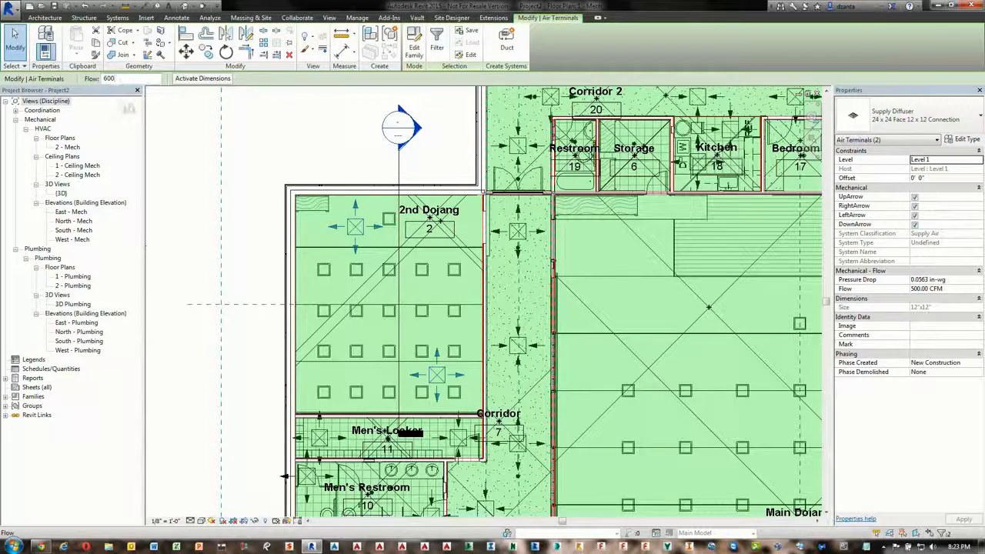
{"action": "key", "text": "Escape"}
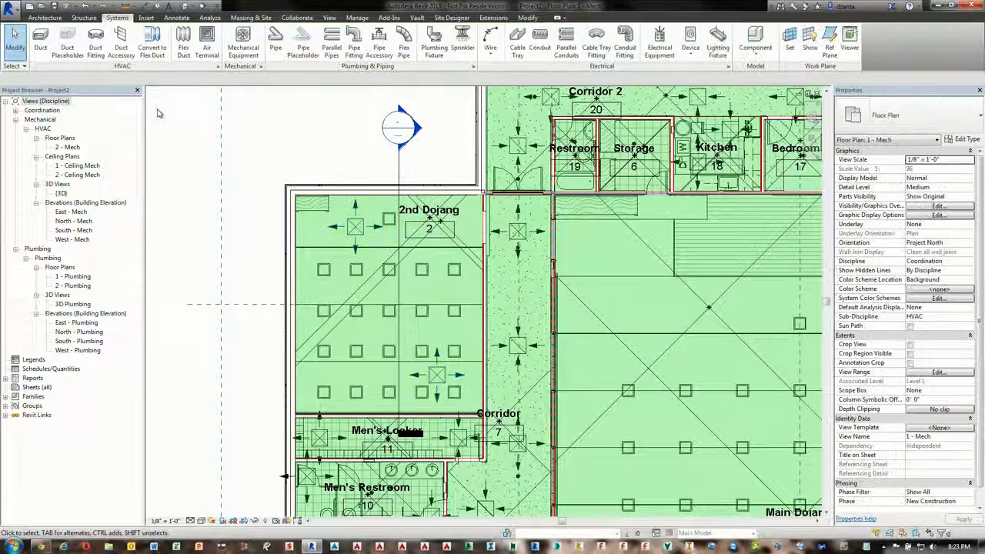
Check the 2nd Dojang space's actual supply airflow, and close the mechanical project to return to the DQT CKD Dojang Energy Analysis Version 3 model
{"action": "left_click", "coordinate": [362, 293]}
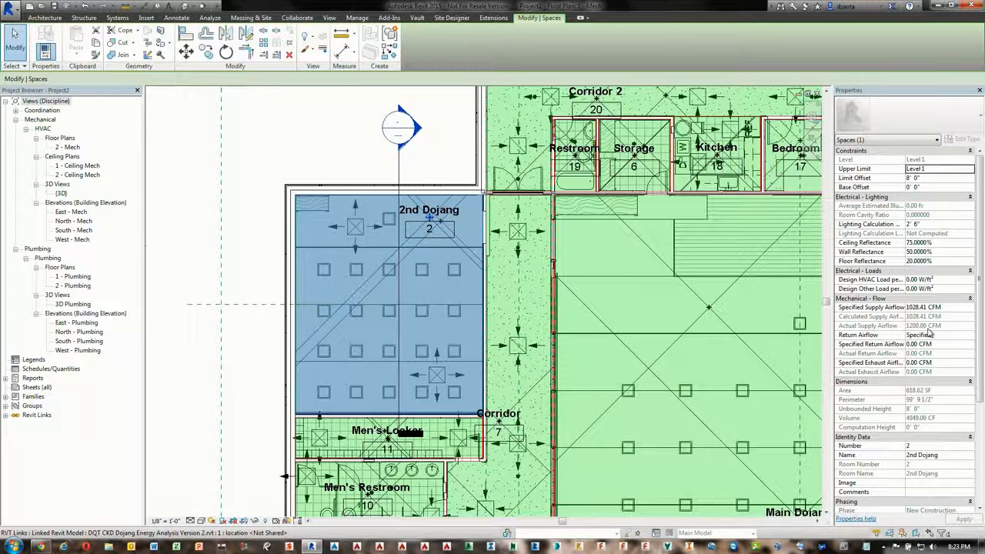
{"action": "left_click", "coordinate": [329, 157]}
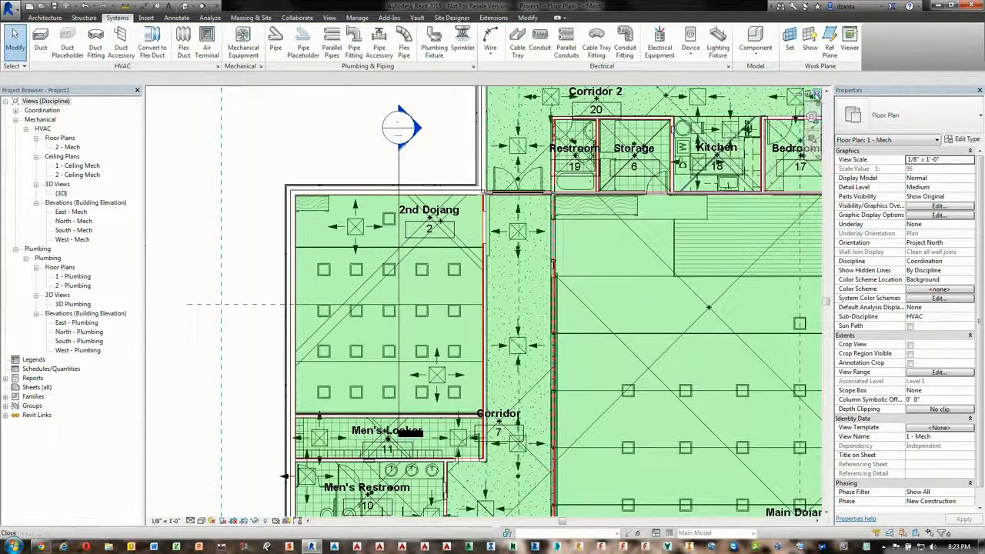
{"action": "left_click", "coordinate": [817, 93]}
{"action": "left_click", "coordinate": [517, 275]}
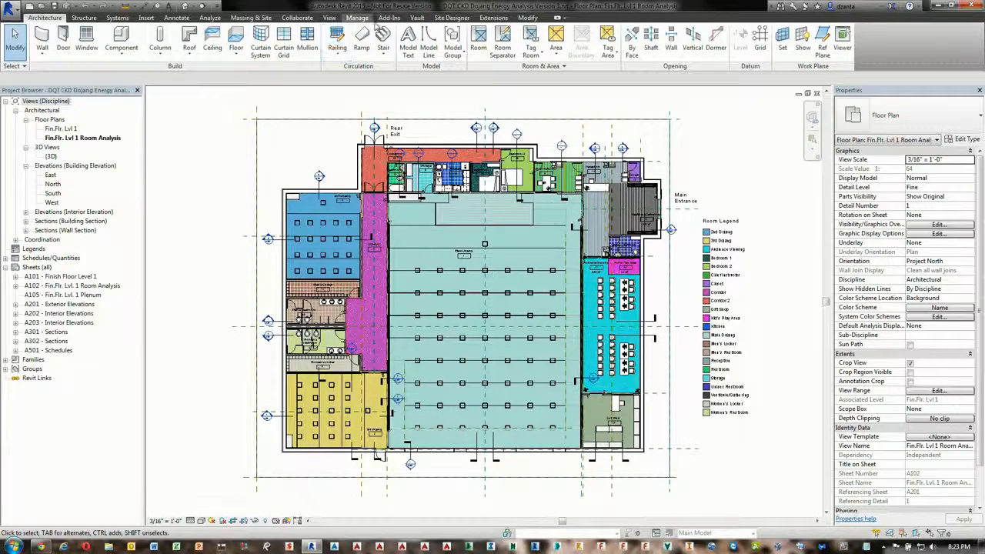
Bring up the Heating and Cooling Loads for the architectural model and examine its analytical spaces and general parameters
{"action": "left_click", "coordinate": [210, 17]}
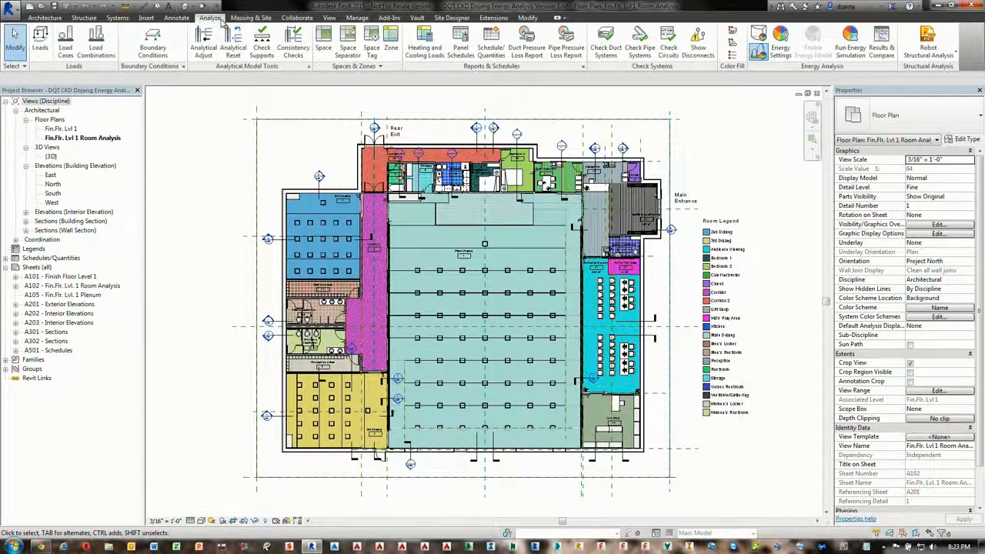
{"action": "left_click", "coordinate": [428, 60]}
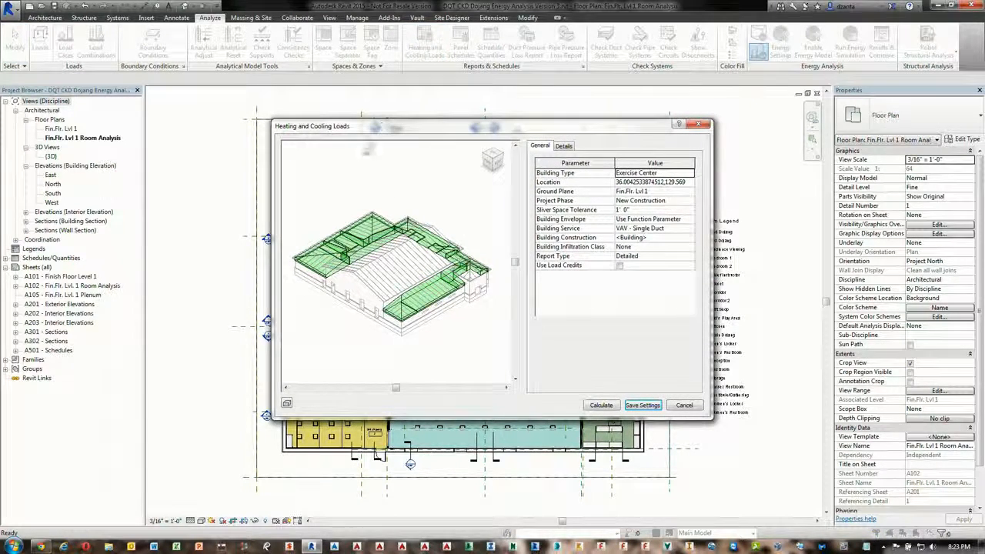
{"action": "scroll", "coordinate": [401, 263], "scroll_direction": "up", "scroll_amount": 3}
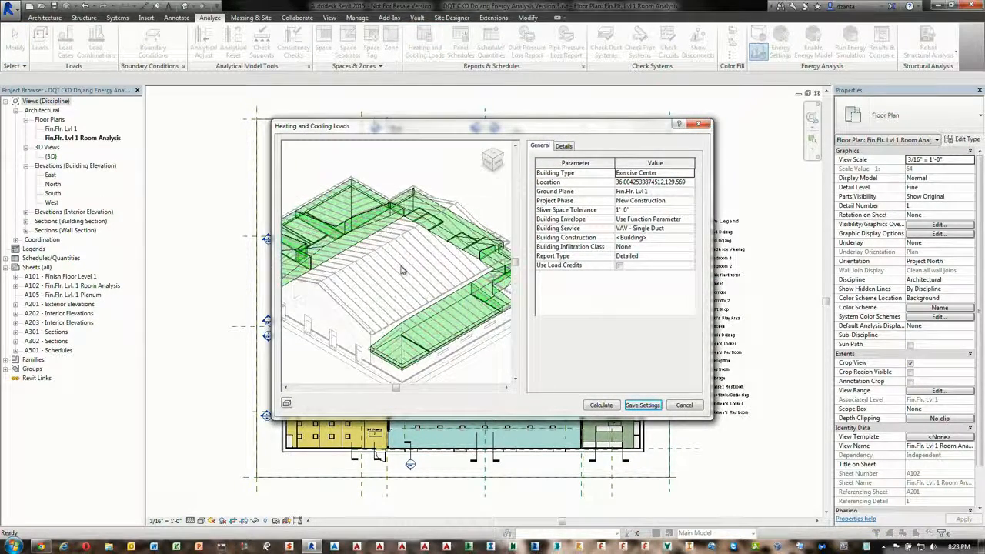
{"action": "middle_click_drag", "start_coordinate": [406, 300], "coordinate": [520, 198], "text": "shift"}
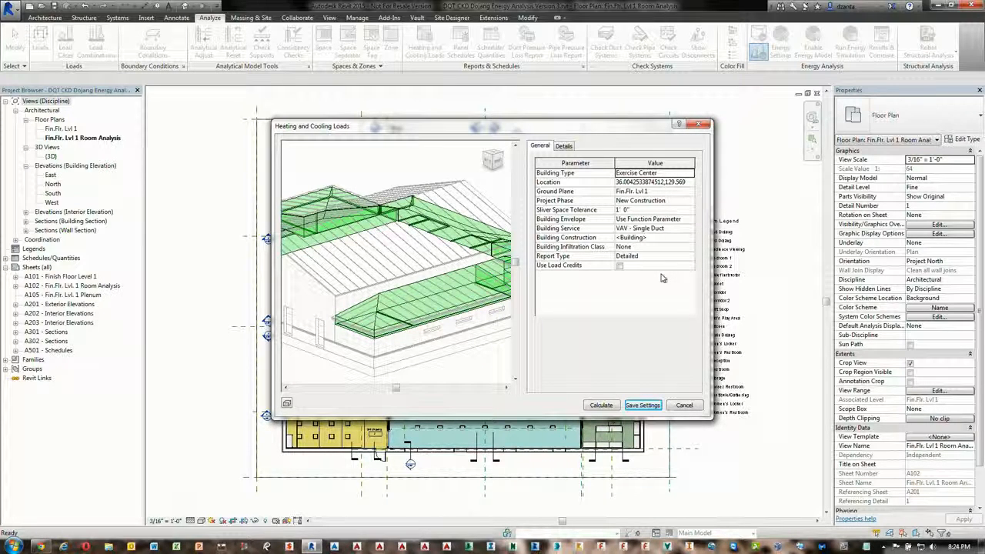
List the Default zone's spaces in the loads details and read the warning for the Main Dojang space
{"action": "left_click", "coordinate": [566, 146]}
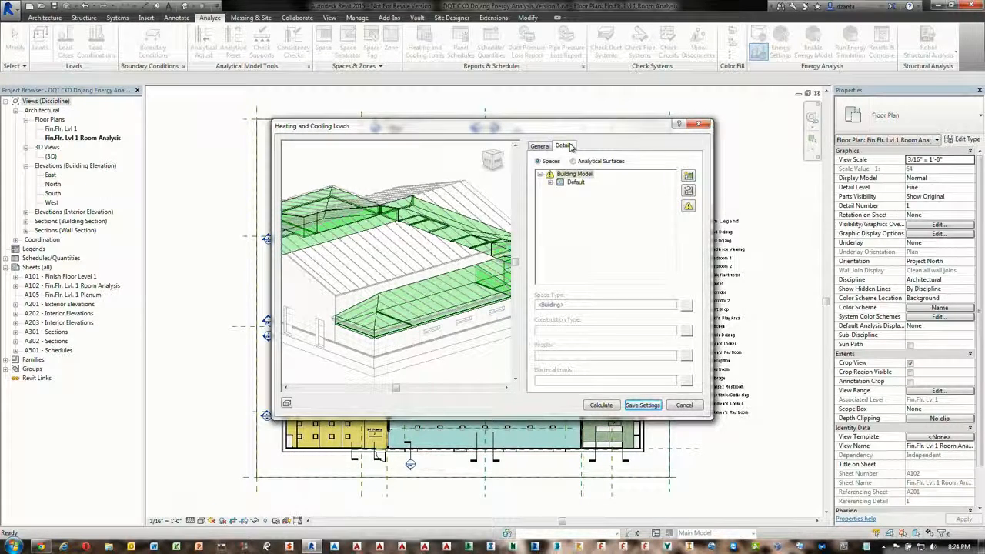
{"action": "left_click", "coordinate": [551, 182]}
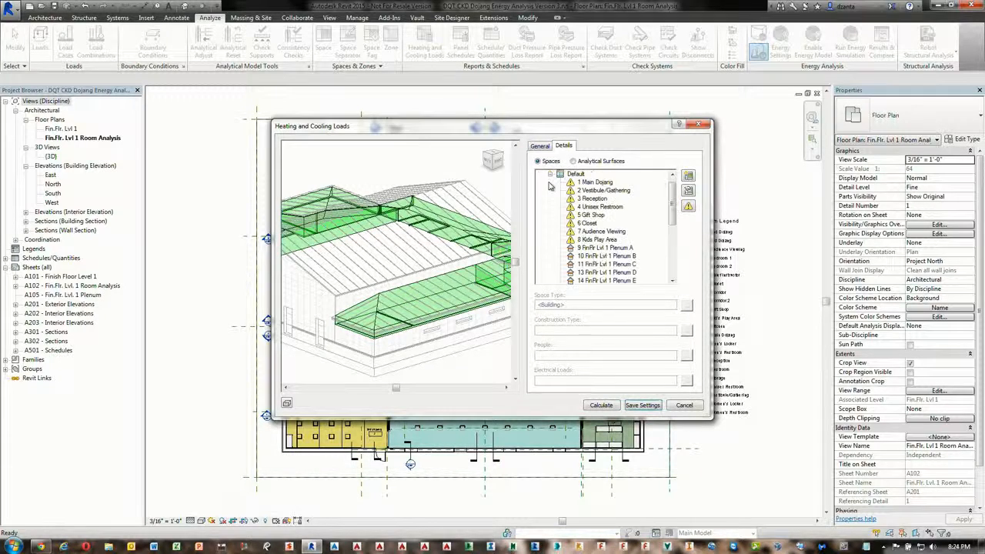
{"action": "left_click", "coordinate": [587, 184]}
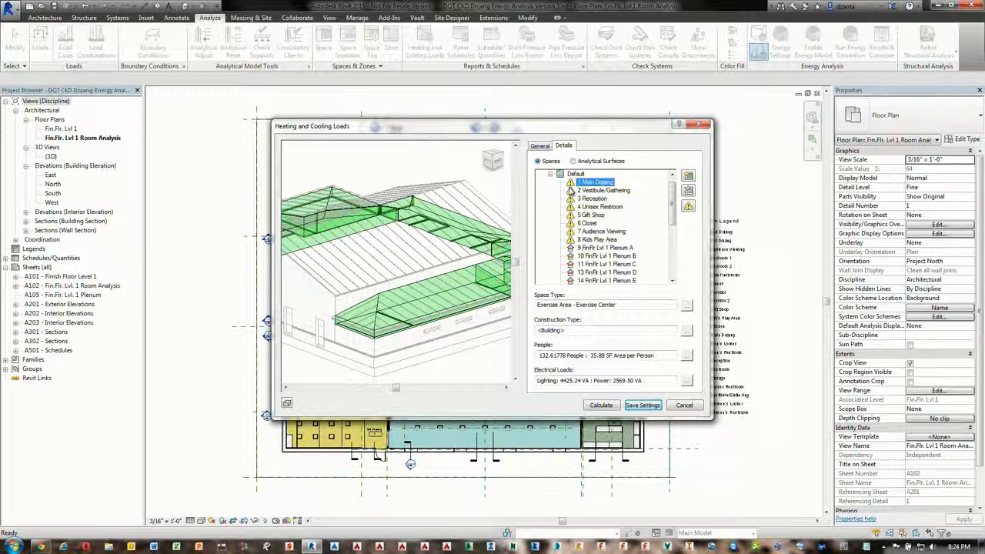
{"action": "left_click", "coordinate": [688, 207]}
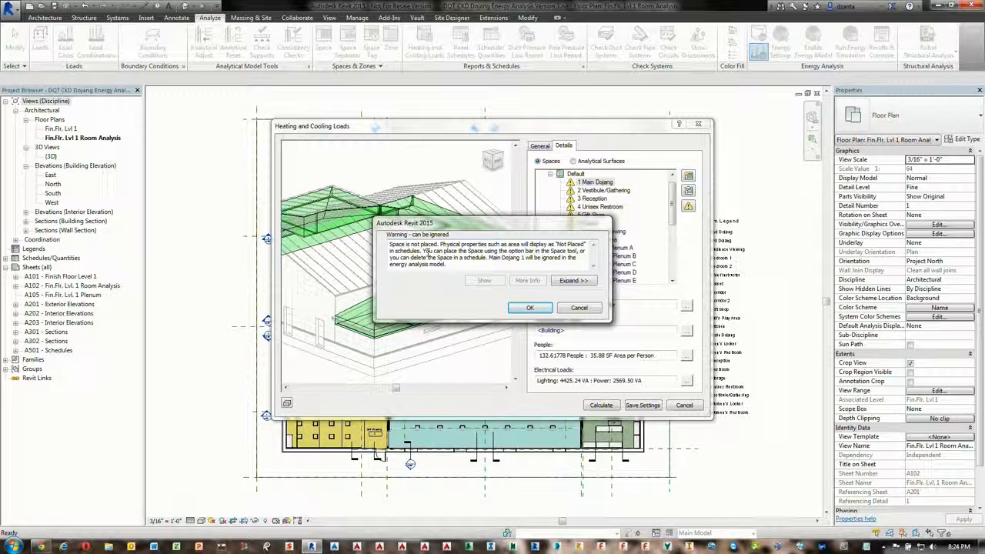
{"action": "left_click", "coordinate": [571, 309]}
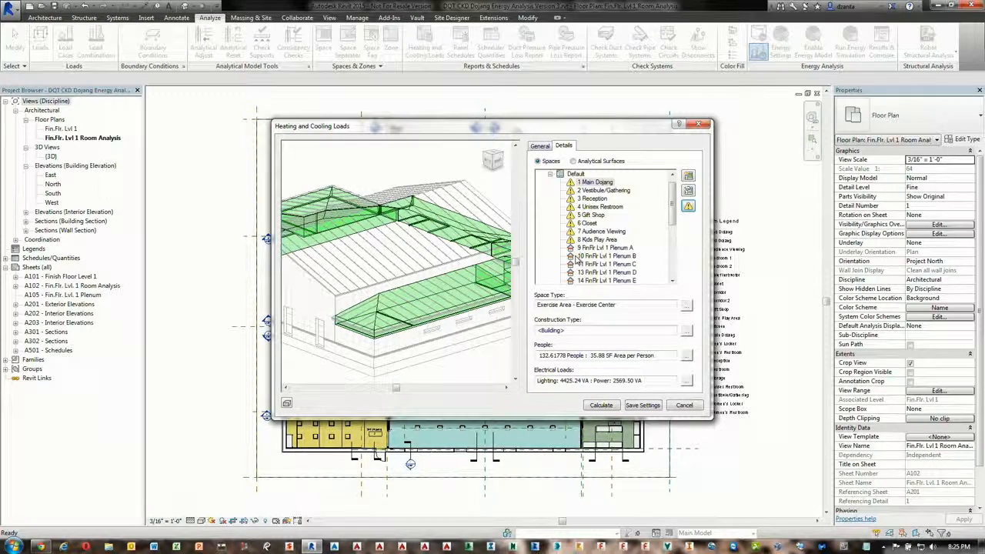
Calculate the heating and cooling loads, read the loads report through to its space summary, and close the report
{"action": "left_click", "coordinate": [601, 406]}
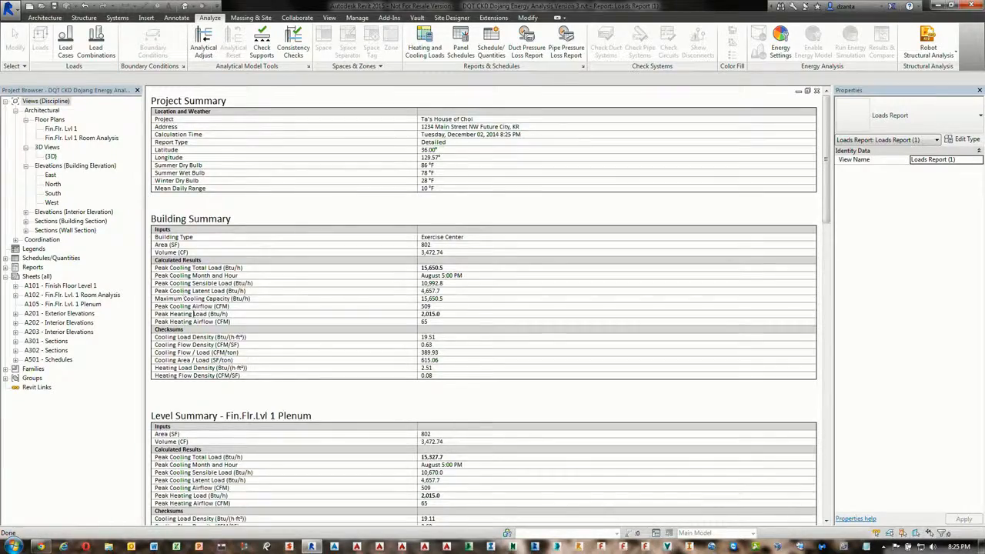
{"action": "scroll", "coordinate": [196, 309], "scroll_direction": "down", "scroll_amount": 3}
{"action": "scroll", "coordinate": [202, 305], "scroll_direction": "down", "scroll_amount": 3}
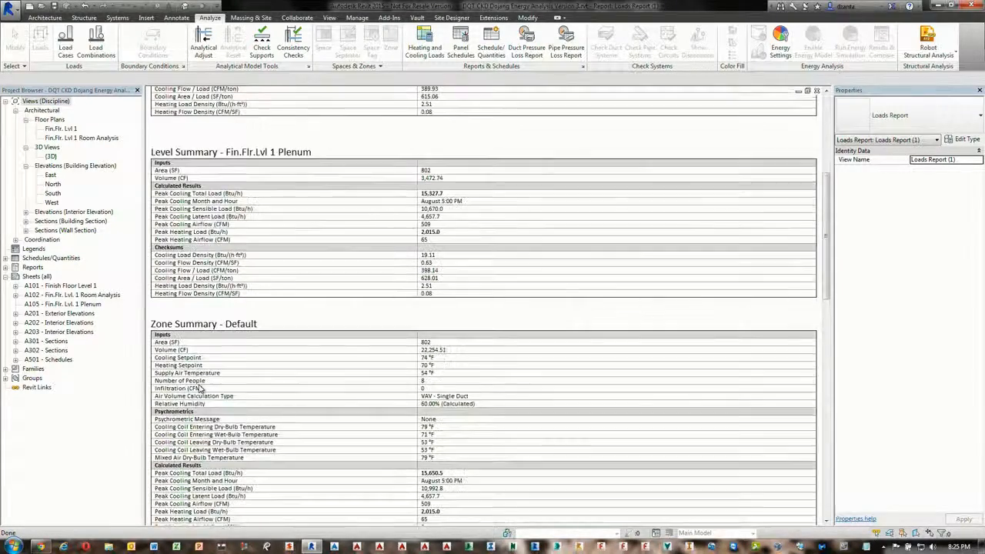
{"action": "scroll", "coordinate": [208, 367], "scroll_direction": "down", "scroll_amount": 3}
{"action": "scroll", "coordinate": [209, 368], "scroll_direction": "down", "scroll_amount": 9}
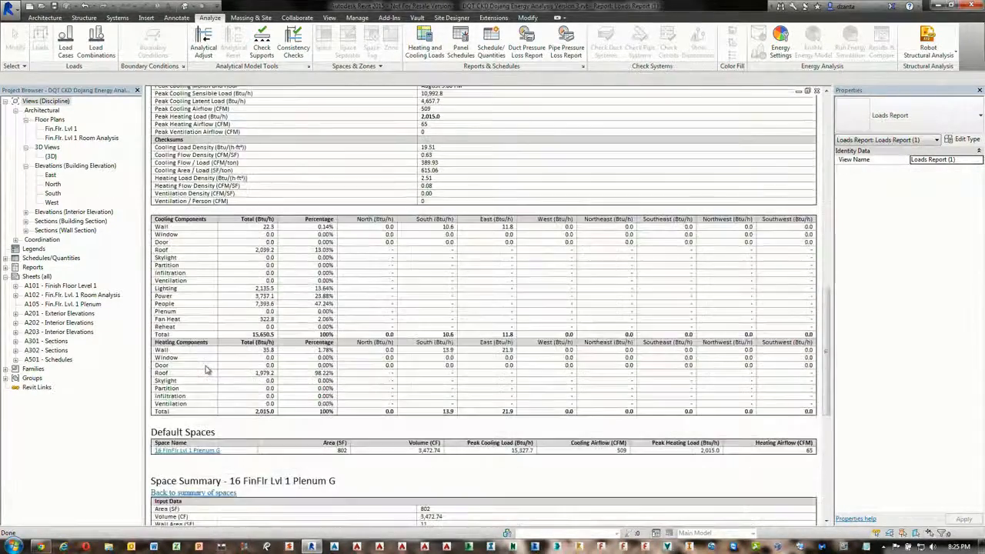
{"action": "scroll", "coordinate": [207, 370], "scroll_direction": "down", "scroll_amount": 3}
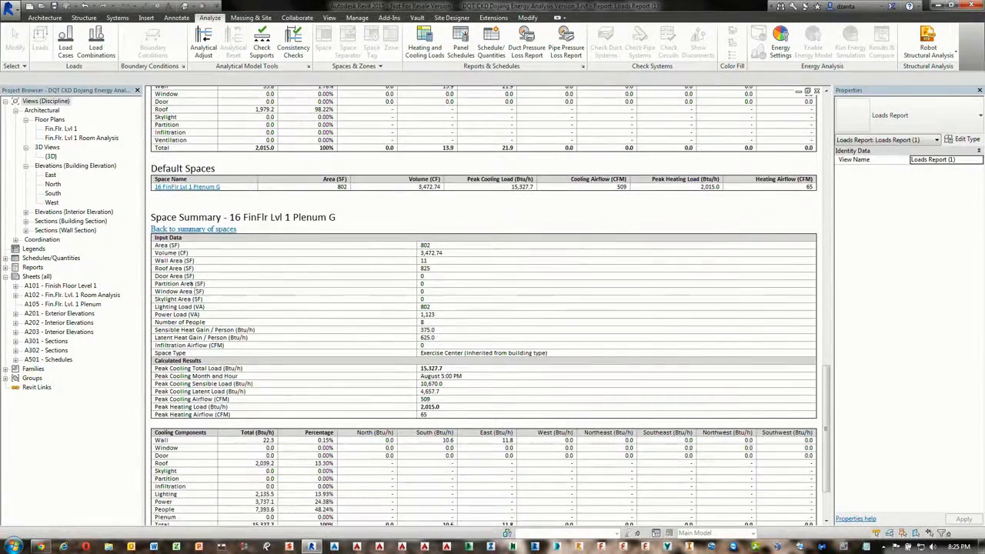
{"action": "scroll", "coordinate": [202, 200], "scroll_direction": "down", "scroll_amount": 2}
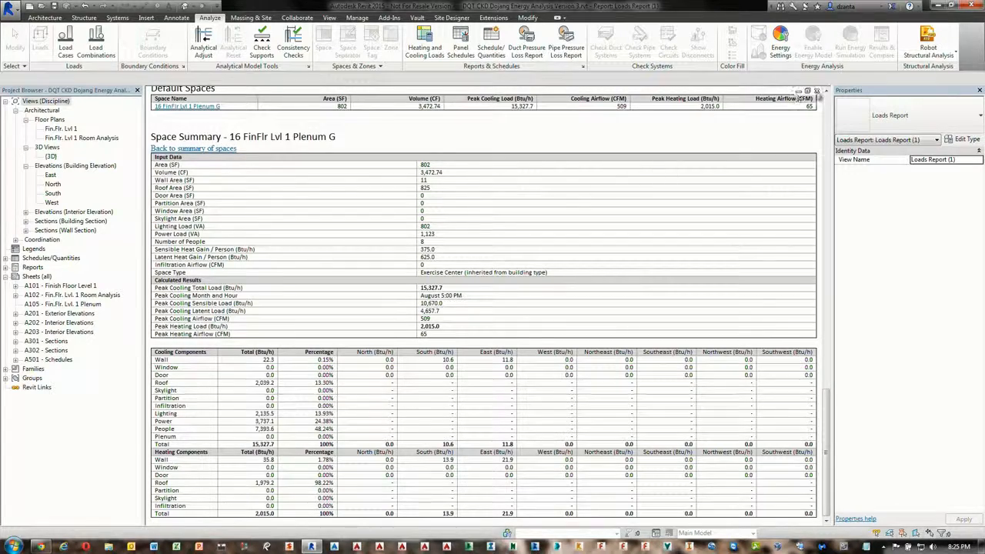
{"action": "left_click", "coordinate": [816, 90]}
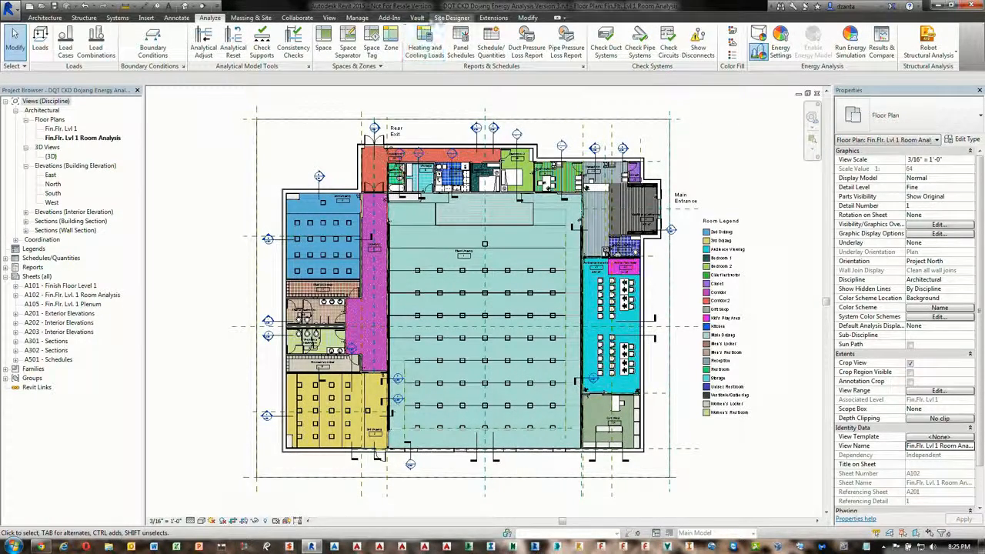
Display the System Browser and expand the Default zone to inspect its spaces, including Corridor A and Fin.Flr. Lvl 1 Plenum E
{"action": "left_click", "coordinate": [331, 17]}
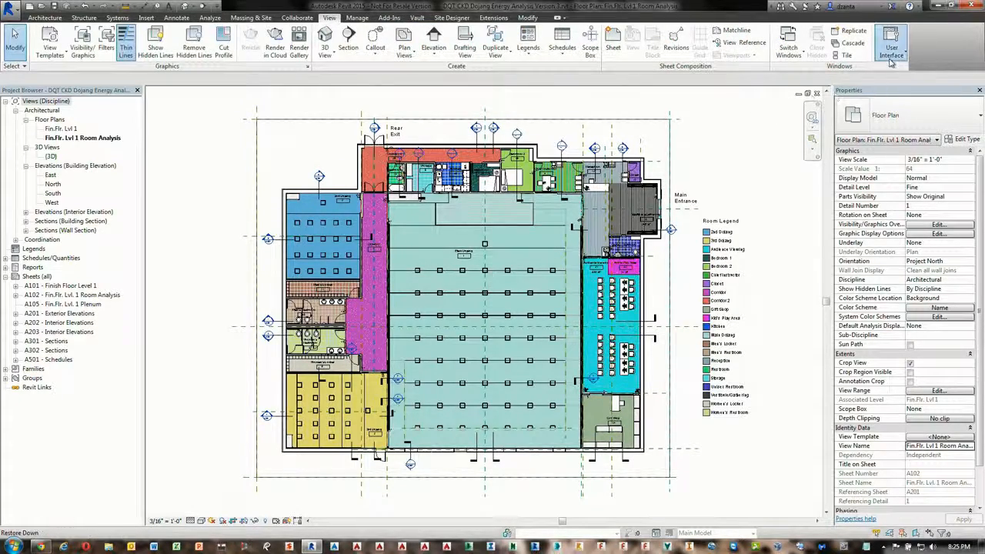
{"action": "left_click", "coordinate": [891, 53]}
{"action": "left_click", "coordinate": [891, 104]}
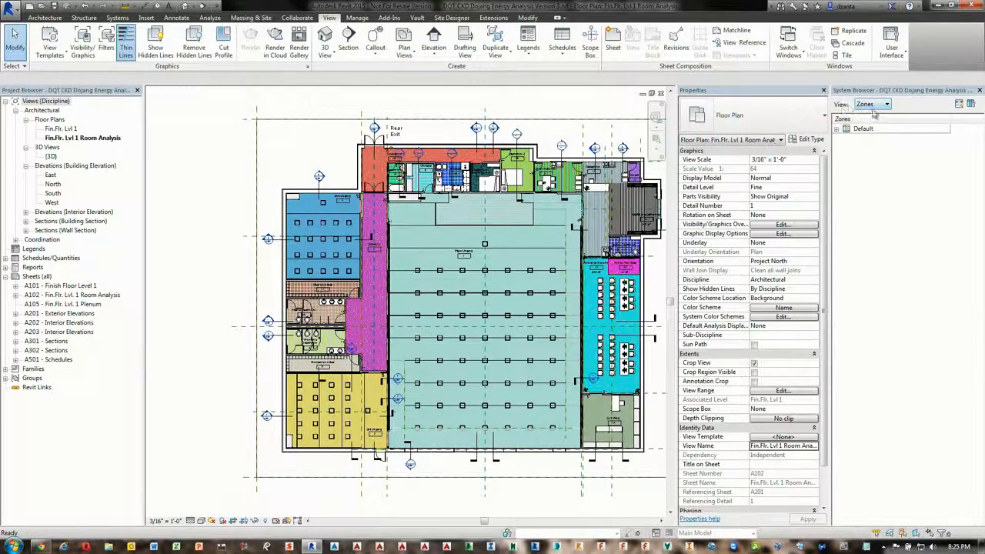
{"action": "left_click", "coordinate": [847, 128]}
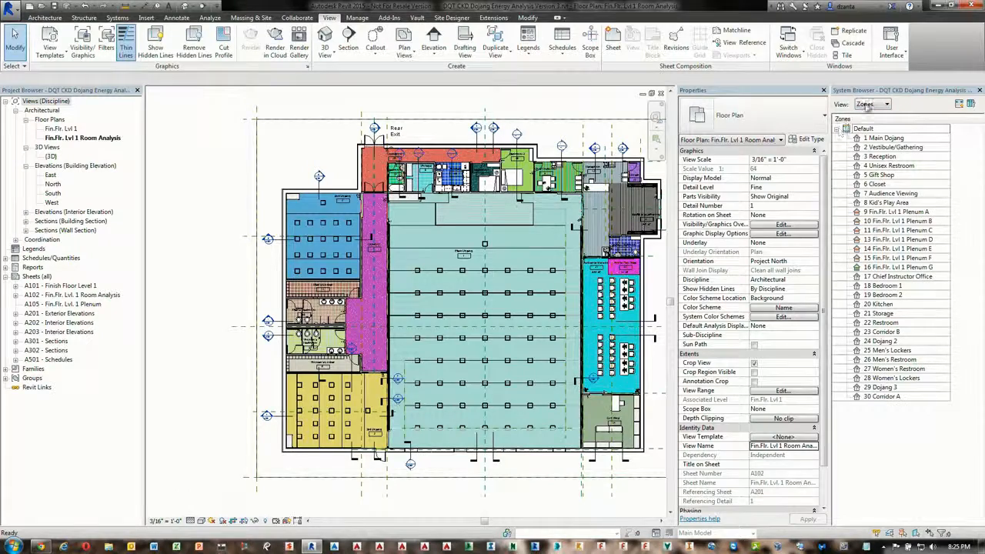
{"action": "left_click", "coordinate": [866, 396]}
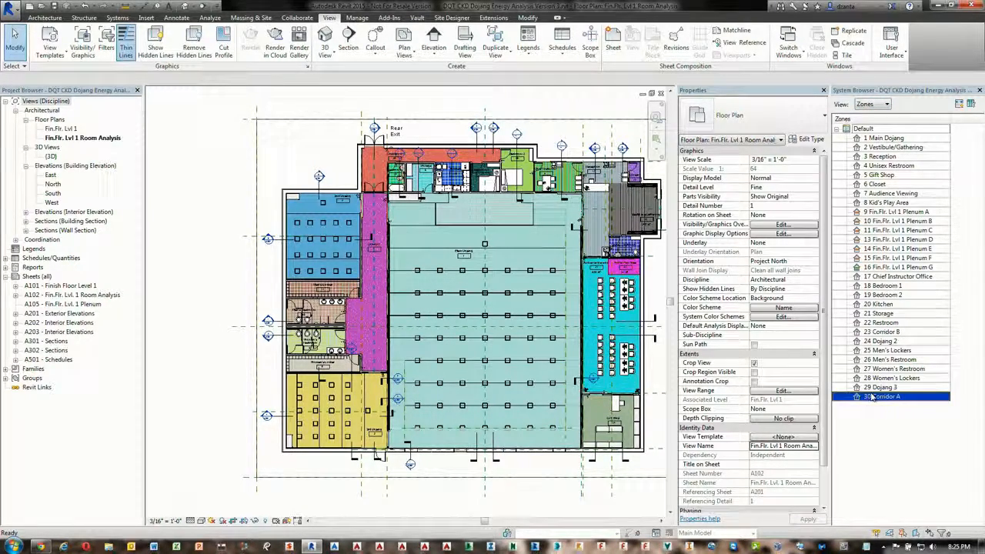
{"action": "left_click", "coordinate": [892, 250]}
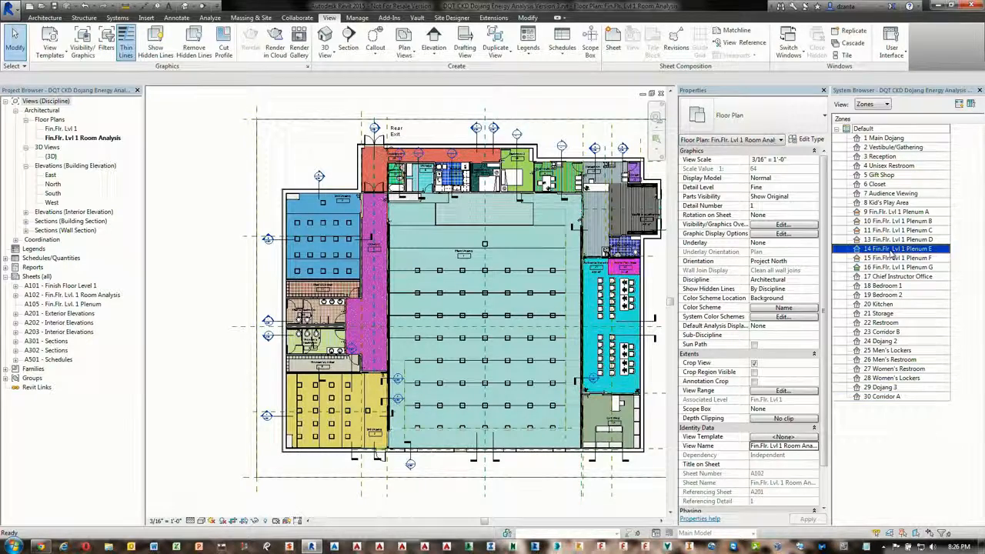
Show the Fin.Flr. Lvl 1 Plenum E space in a view, allowing the search through closed views
{"action": "right_click", "coordinate": [892, 252]}
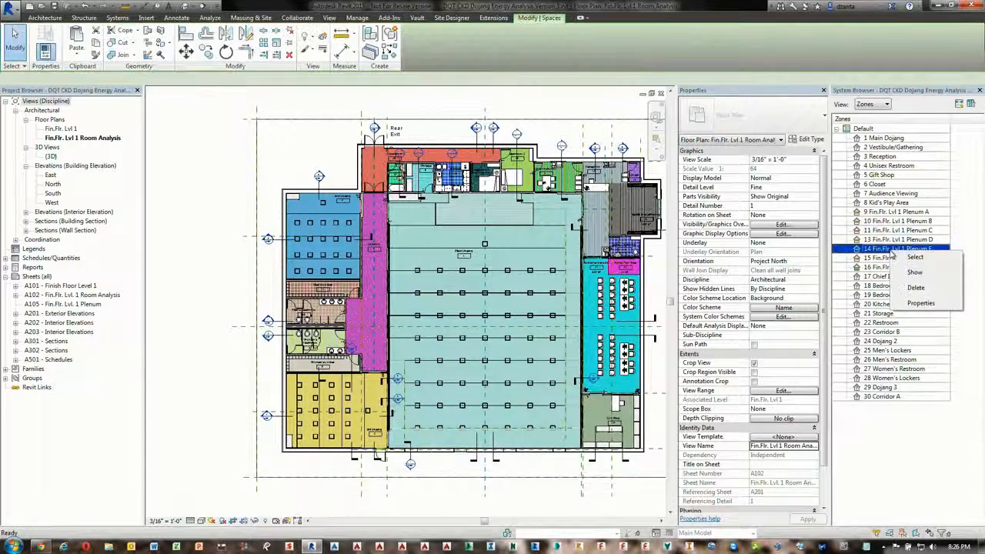
{"action": "left_click", "coordinate": [910, 274]}
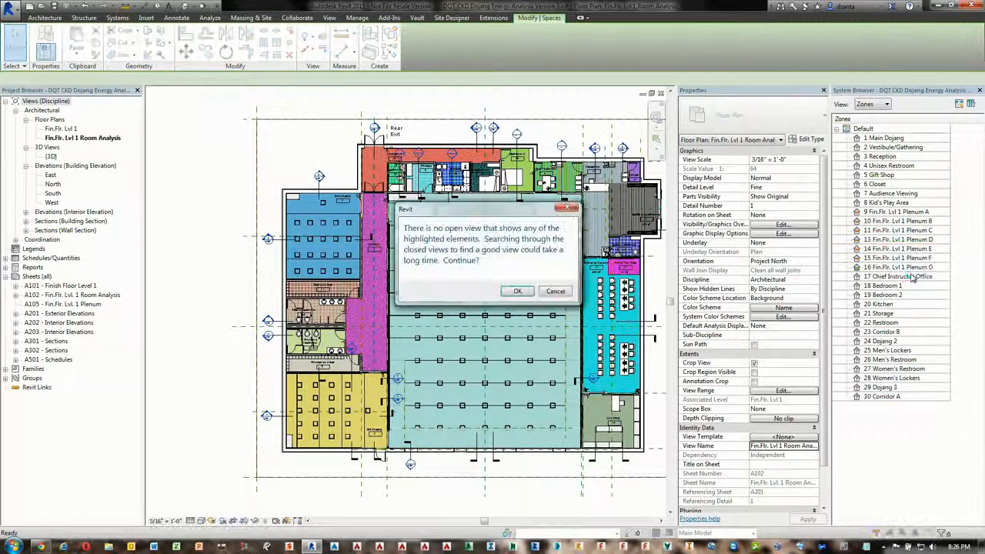
{"action": "left_click", "coordinate": [521, 295]}
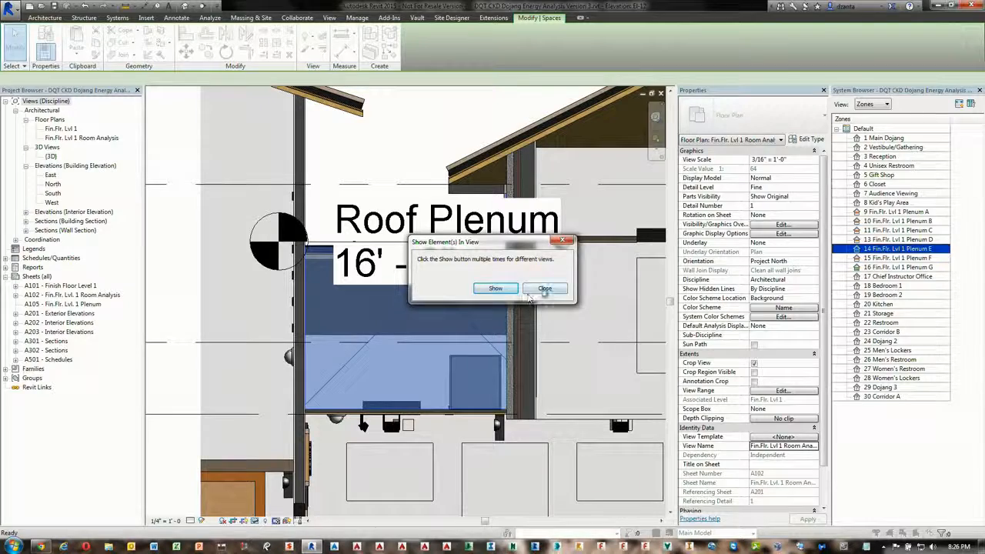
{"action": "left_click", "coordinate": [544, 287]}
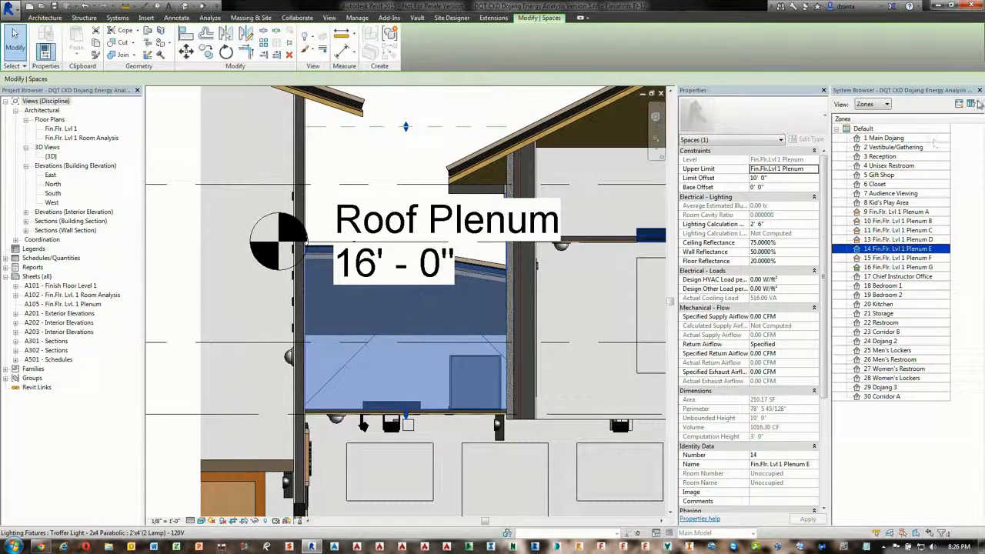
Close the System Browser, examine the plenum area in the EI-12 interior elevation, and close that elevation view
{"action": "left_click", "coordinate": [980, 90]}
{"action": "left_click", "coordinate": [487, 113]}
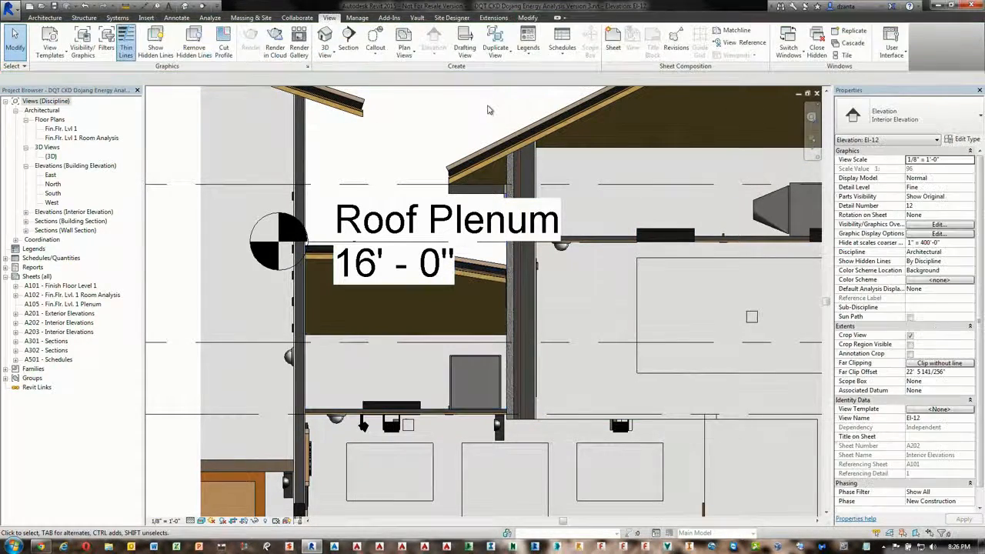
{"action": "scroll", "coordinate": [518, 203], "scroll_direction": "down", "scroll_amount": 5}
{"action": "middle_click_drag", "start_coordinate": [533, 328], "coordinate": [533, 333]}
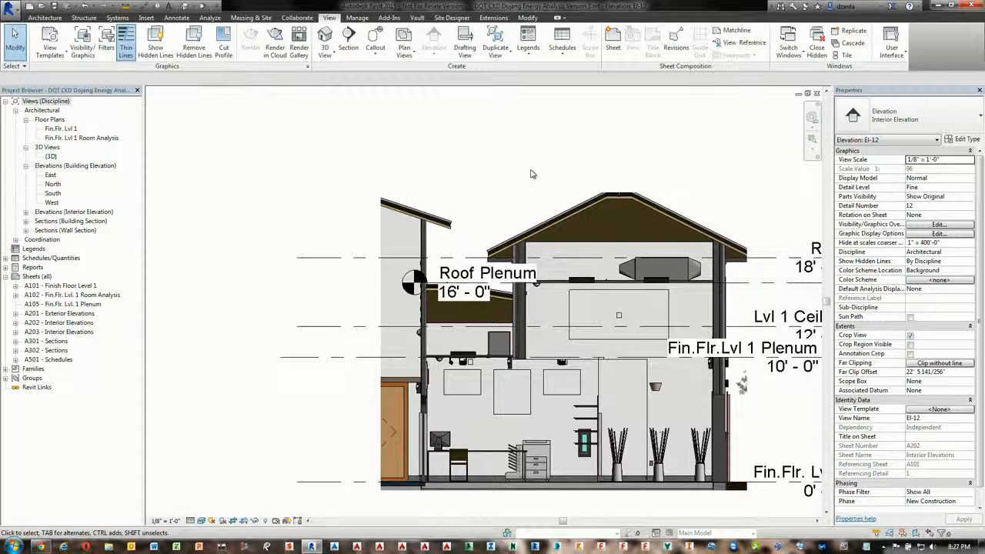
{"action": "left_click", "coordinate": [816, 93]}
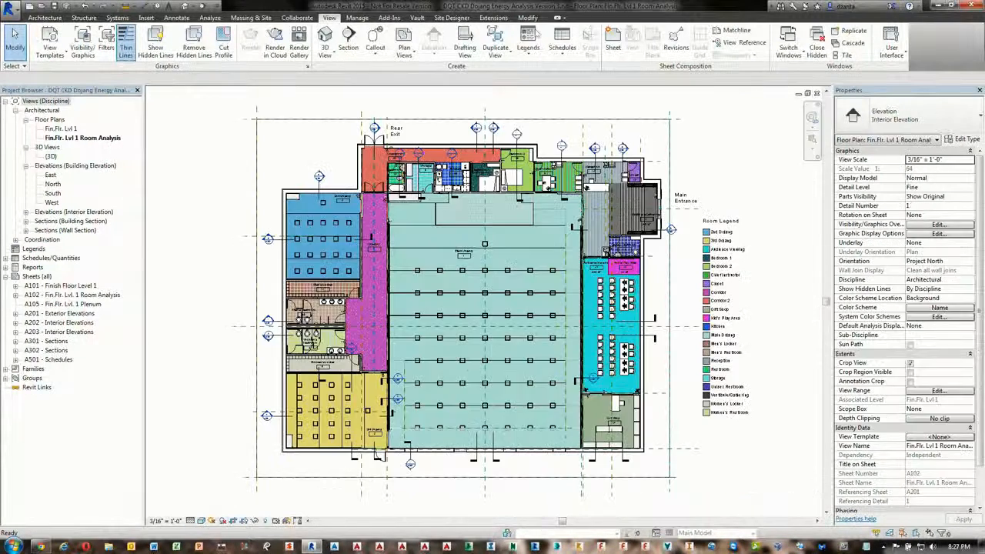
Create the energy analytical model through Run Energy Simulation, and dismiss the simulation settings without running it
{"action": "left_click", "coordinate": [210, 17]}
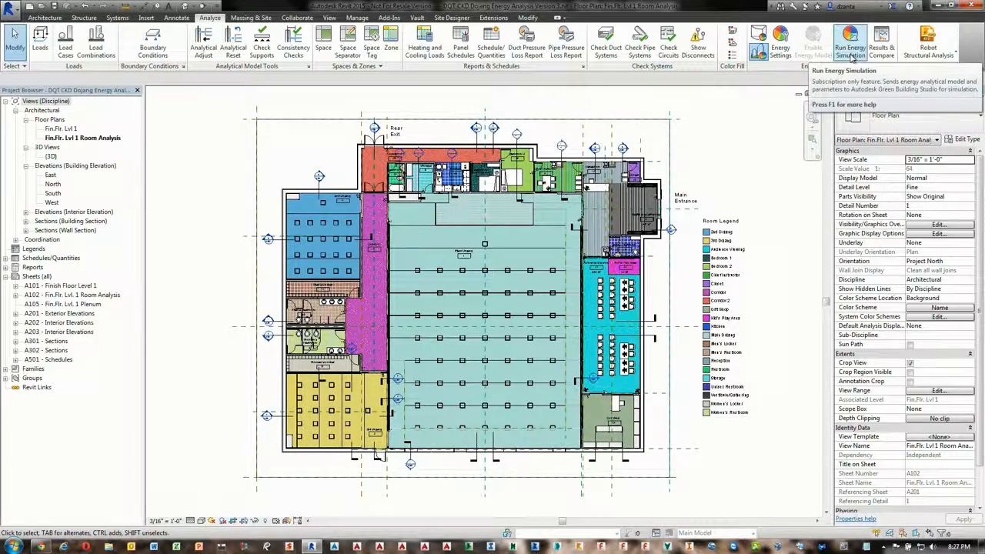
{"action": "left_click", "coordinate": [851, 56]}
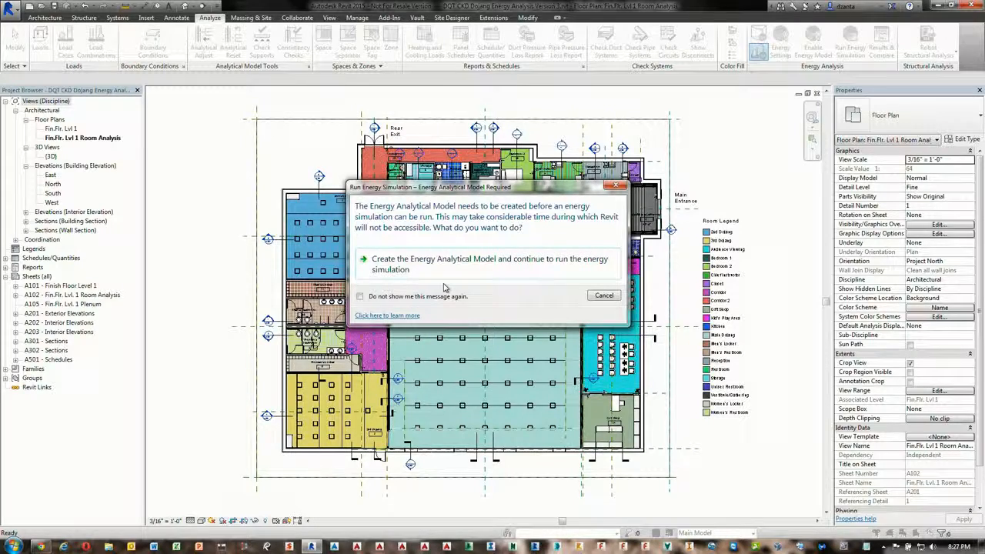
{"action": "left_click", "coordinate": [477, 270]}
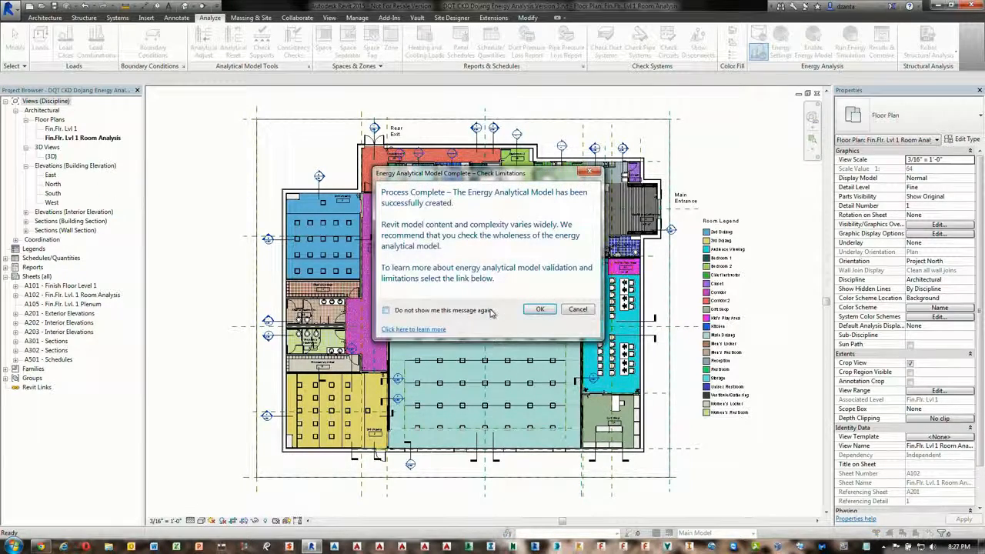
{"action": "left_click", "coordinate": [540, 309]}
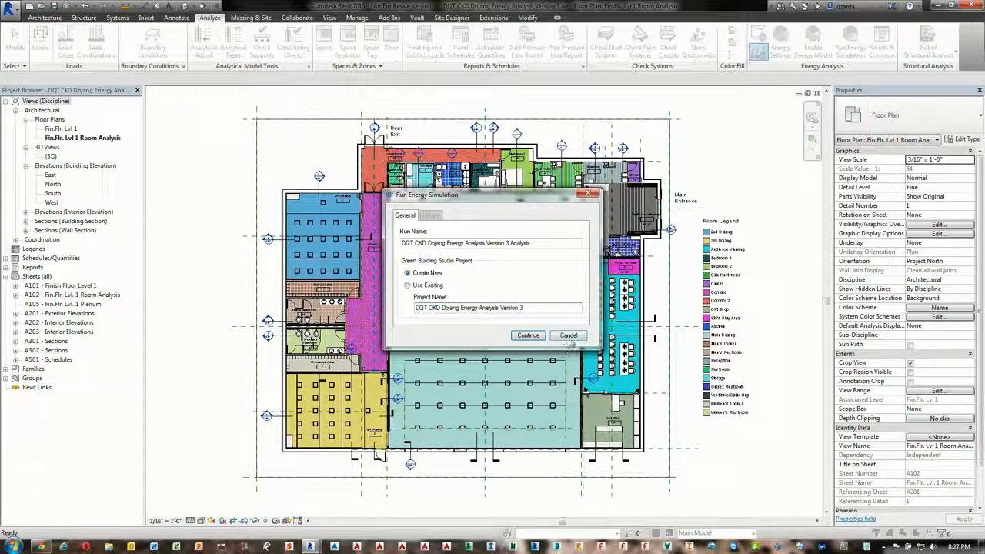
{"action": "left_click", "coordinate": [592, 194]}
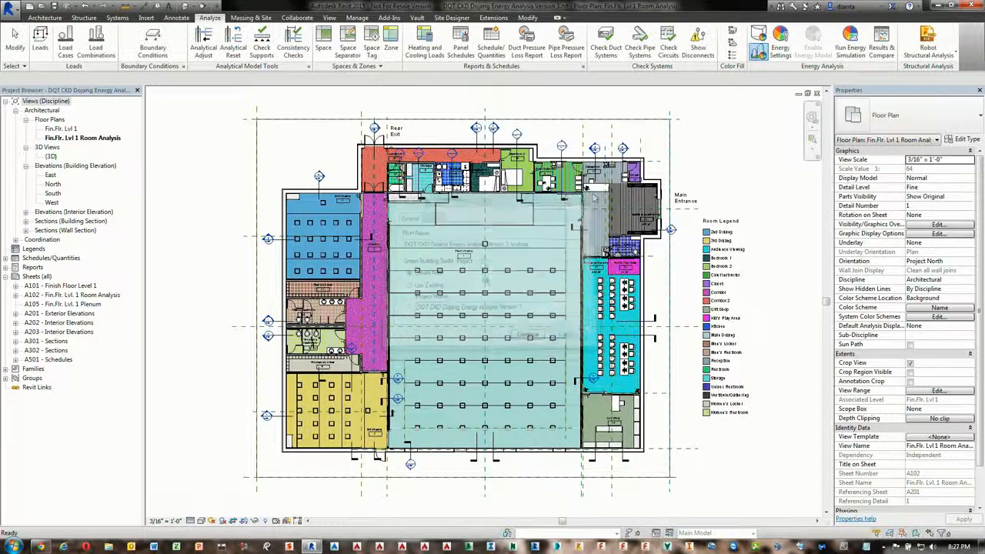
Bring up Results and Compare and view the detailed Energy Analysis Result image for DQT CKD Dojang Energy Analysis Test 1
{"action": "left_click", "coordinate": [885, 62]}
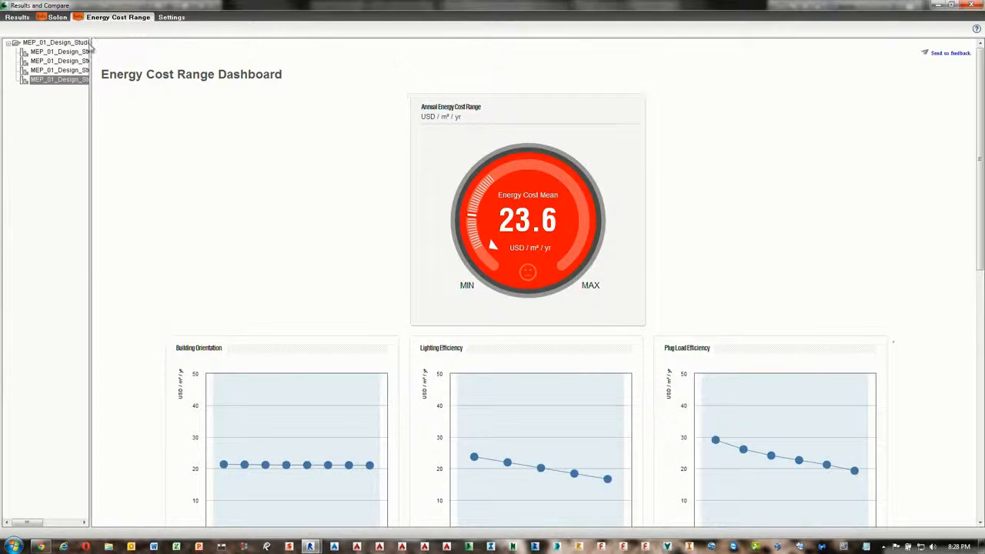
{"action": "left_click", "coordinate": [76, 43]}
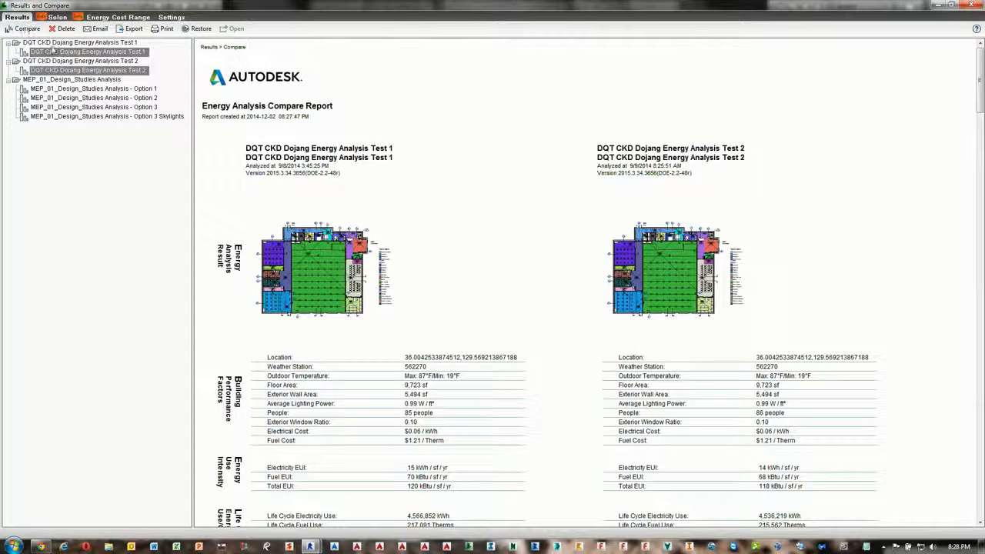
{"action": "left_click", "coordinate": [84, 51]}
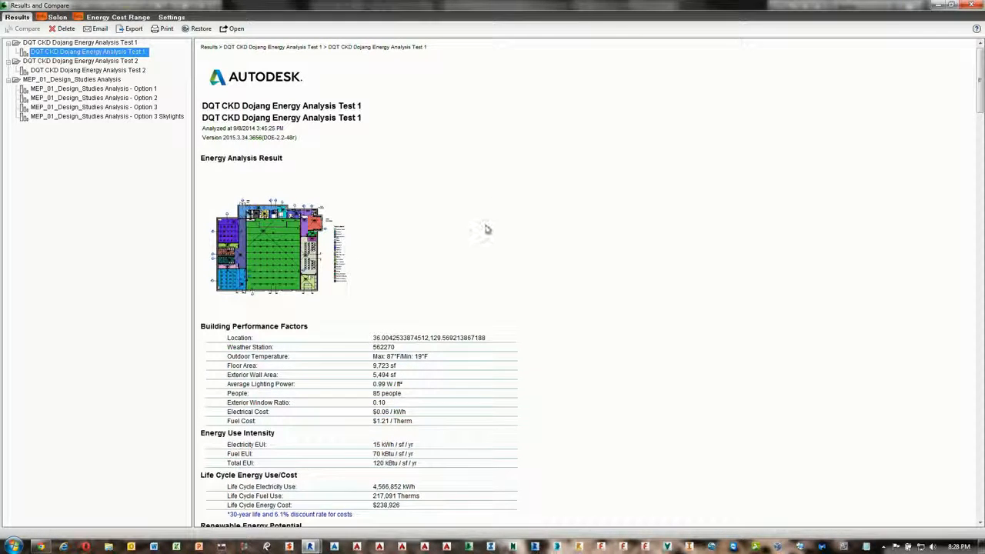
{"action": "left_click", "coordinate": [418, 187]}
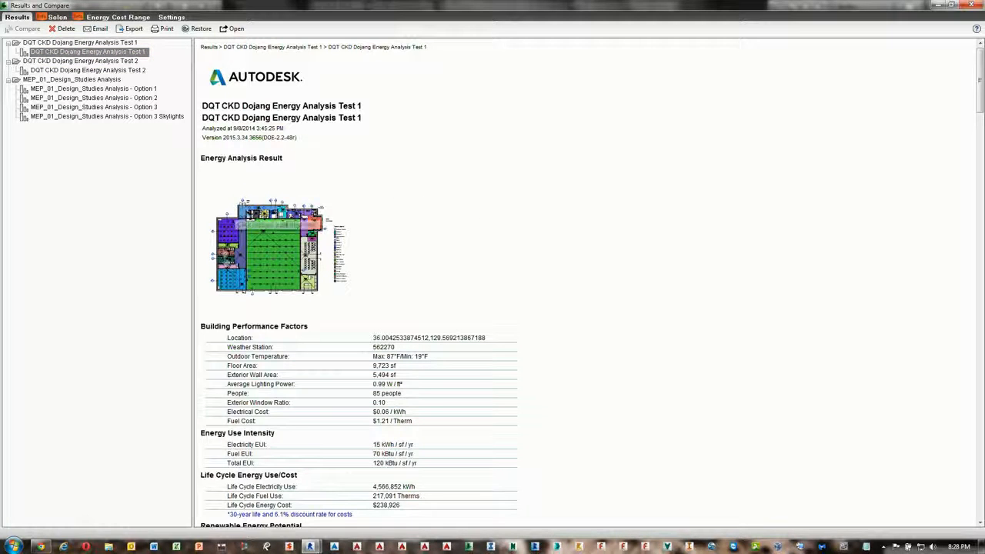
{"action": "left_click", "coordinate": [264, 260]}
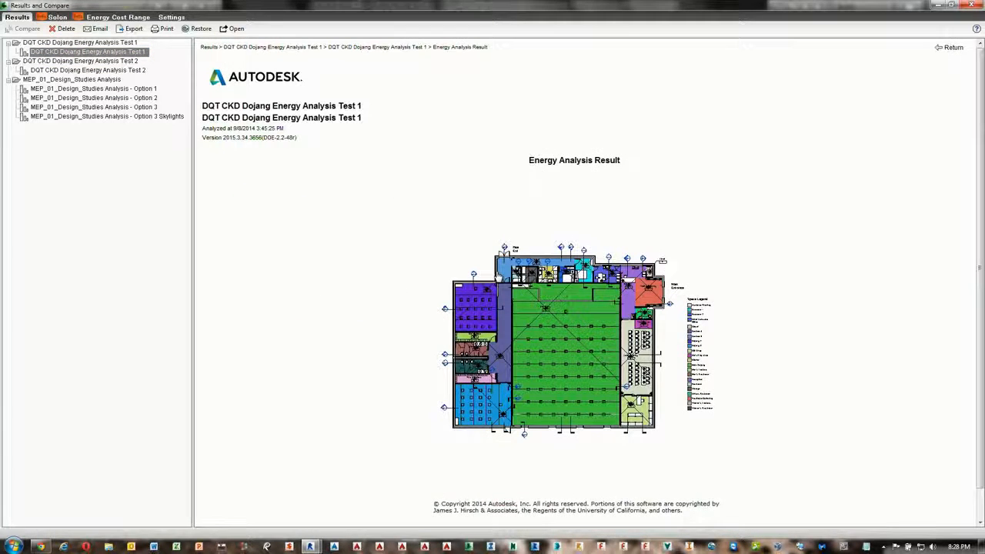
{"action": "scroll", "coordinate": [488, 276], "scroll_direction": "down", "scroll_amount": 1}
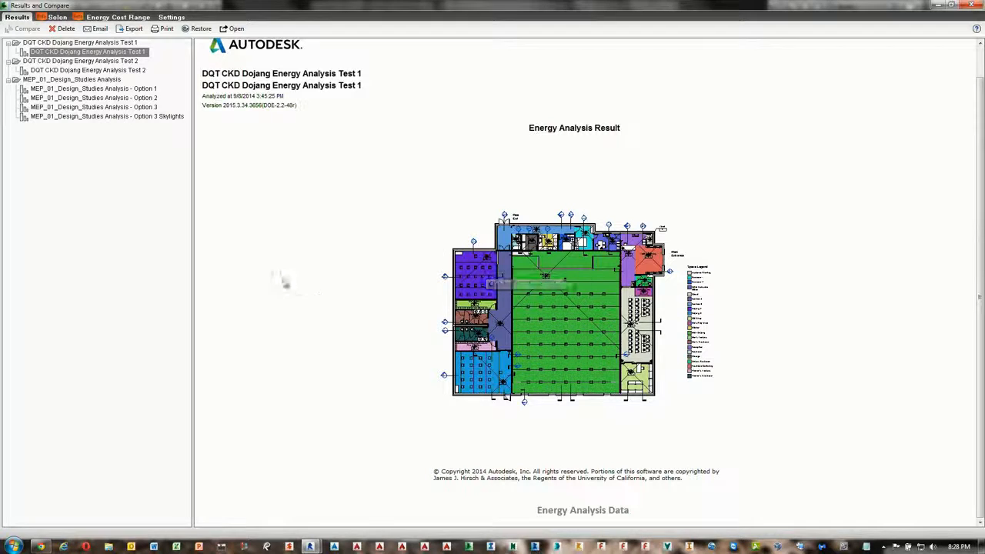
Read the DQT CKD Dojang Energy Analysis Test 1 report from building performance factors through the annual energy use and cost charts
{"action": "left_click", "coordinate": [50, 53]}
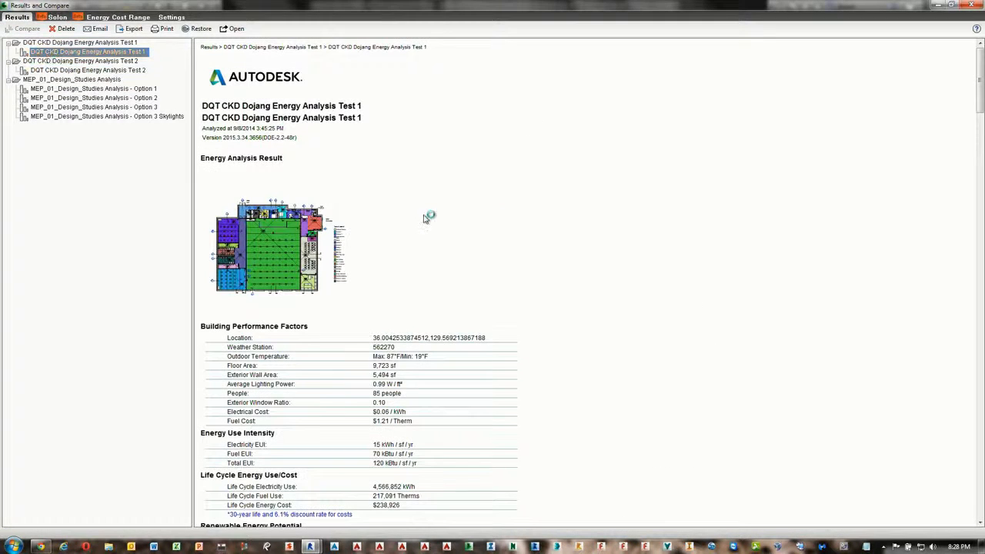
{"action": "scroll", "coordinate": [438, 249], "scroll_direction": "down", "scroll_amount": 3}
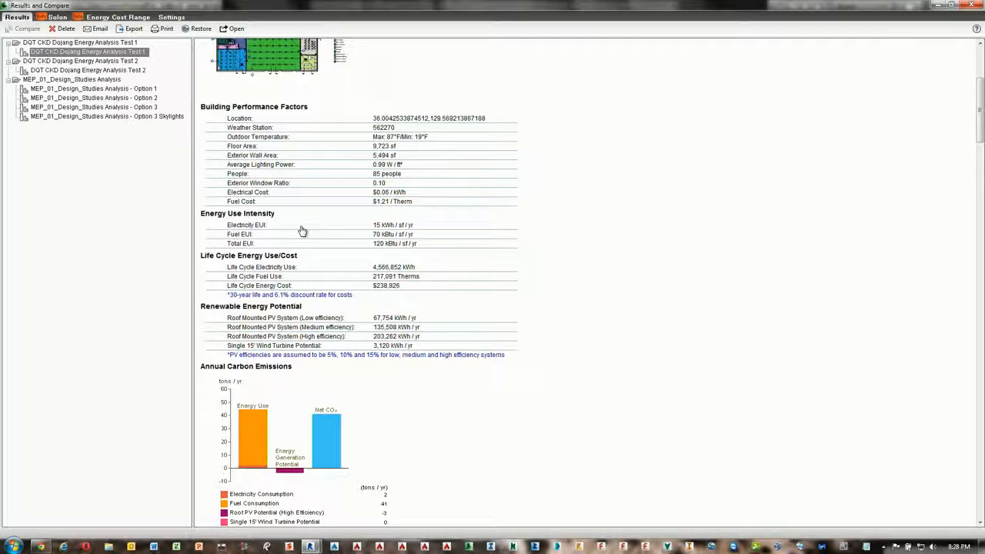
{"action": "scroll", "coordinate": [302, 231], "scroll_direction": "down", "scroll_amount": 3}
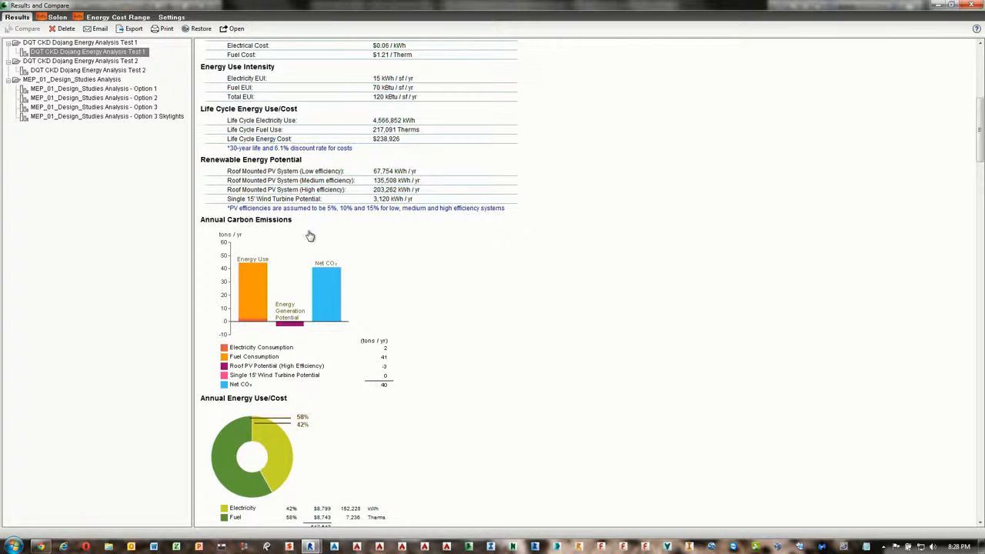
{"action": "scroll", "coordinate": [310, 235], "scroll_direction": "down", "scroll_amount": 3}
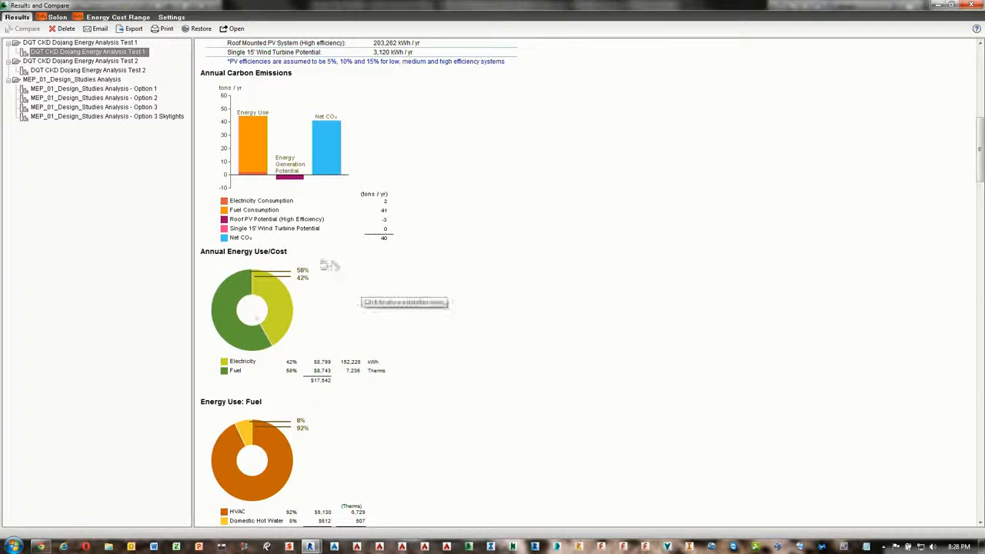
{"action": "scroll", "coordinate": [361, 365], "scroll_direction": "down", "scroll_amount": 2}
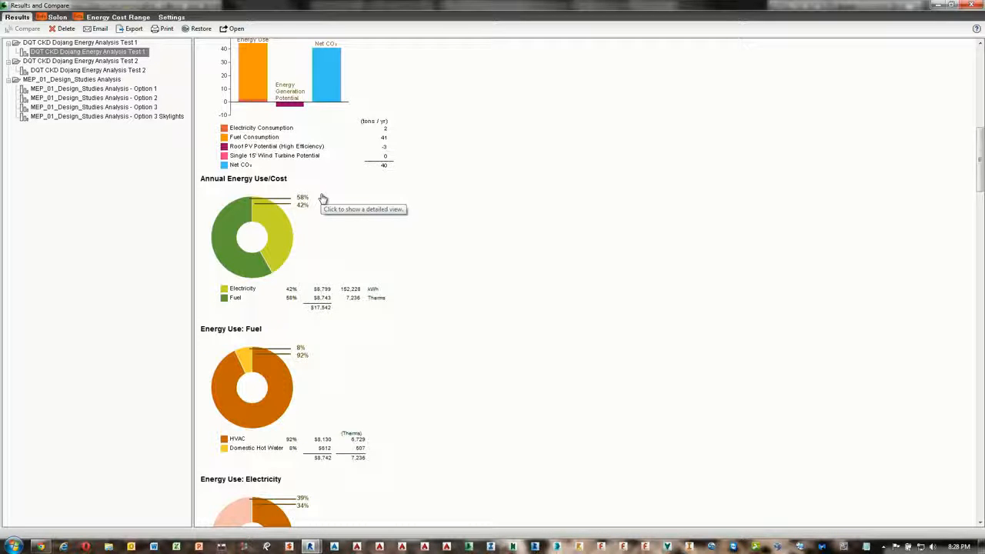
Compare the dojang's Test 1 and Test 2 analyses side by side and read the report through the energy use charts
{"action": "left_click", "coordinate": [141, 71], "text": "ctrl"}
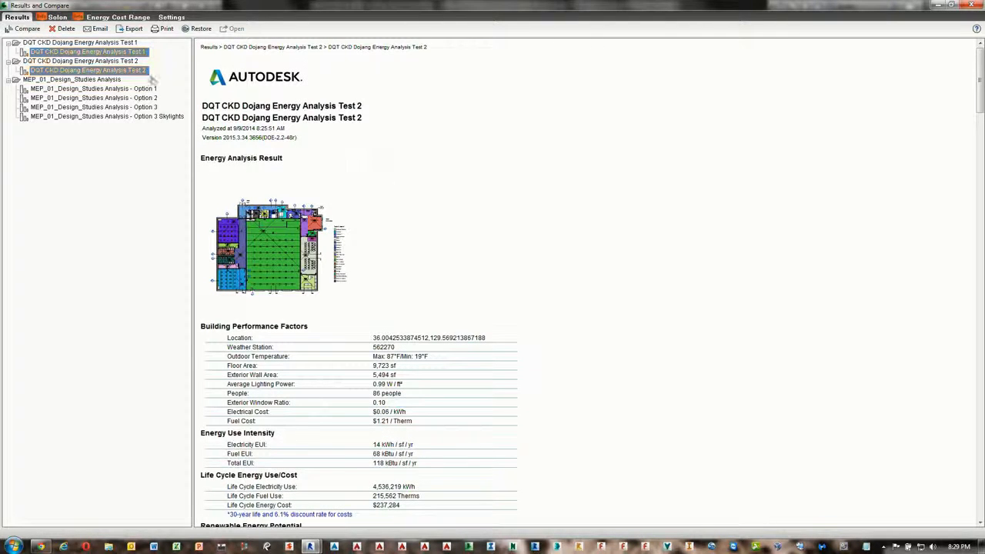
{"action": "left_click", "coordinate": [23, 28]}
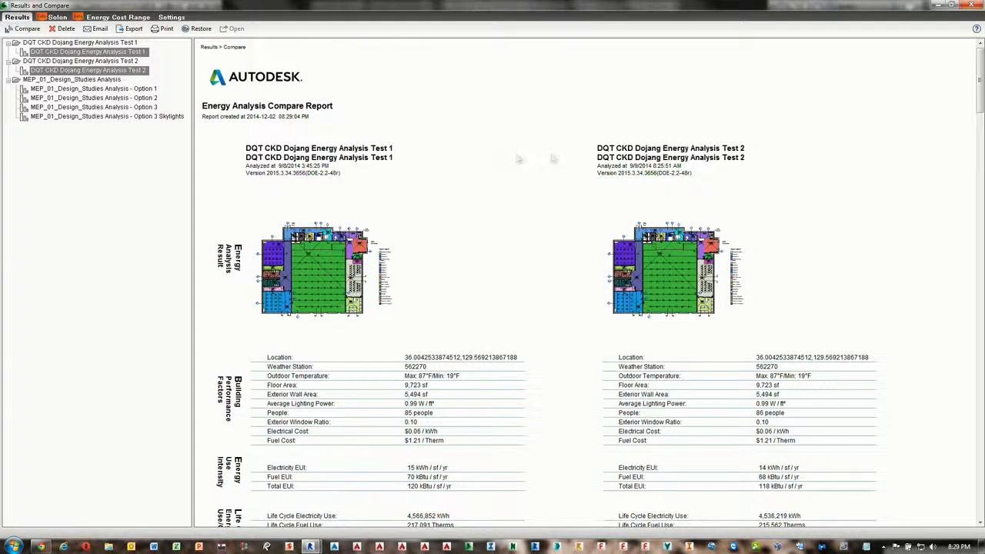
{"action": "scroll", "coordinate": [554, 277], "scroll_direction": "down", "scroll_amount": 3}
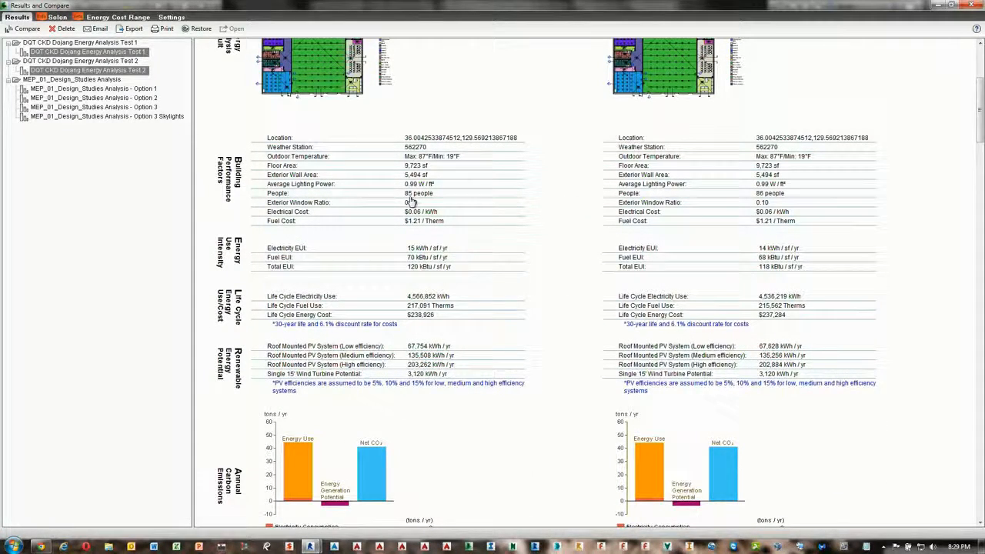
{"action": "scroll", "coordinate": [740, 367], "scroll_direction": "down", "scroll_amount": 2}
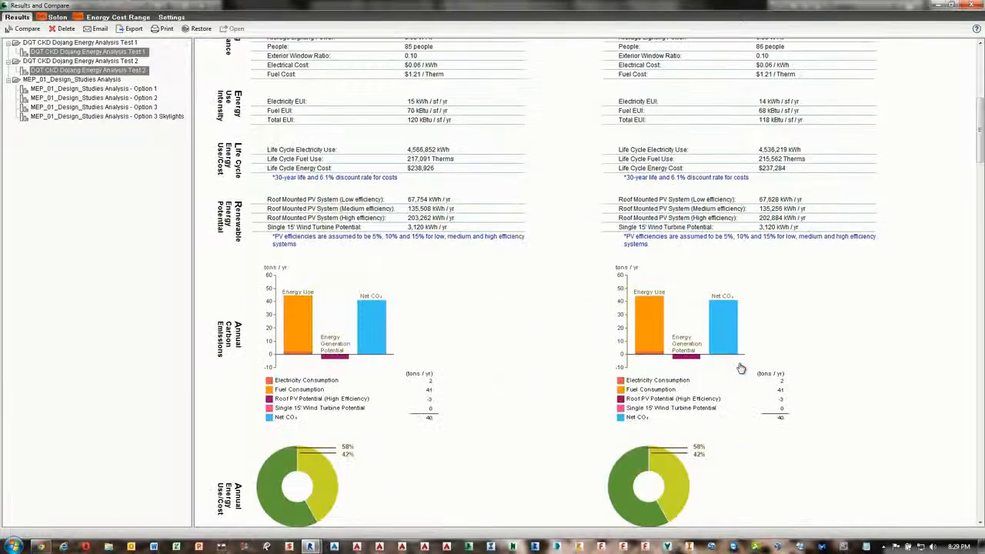
{"action": "scroll", "coordinate": [741, 368], "scroll_direction": "down", "scroll_amount": 6}
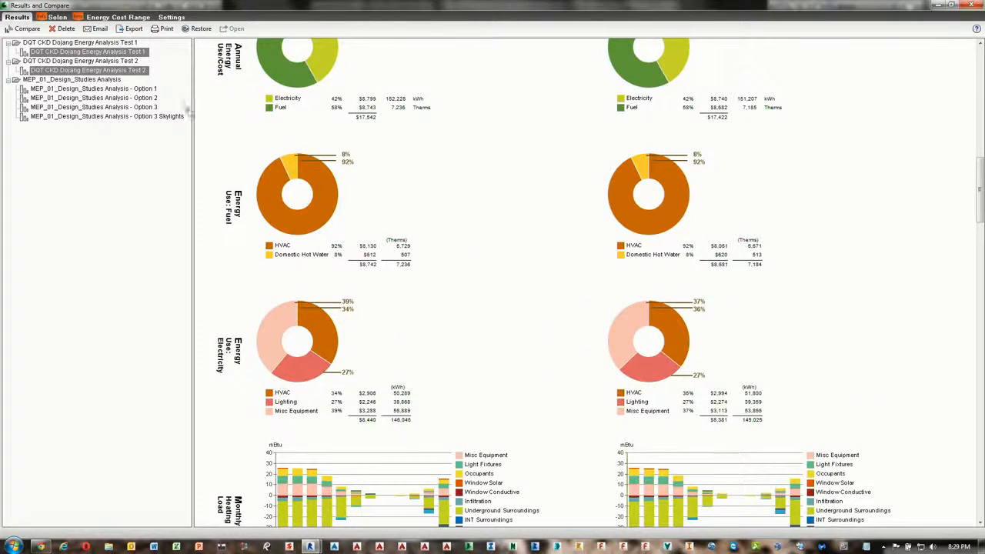
View the Solon dashboard of energy analysis results for Test 2, from the weather charts through the energy use charts
{"action": "left_click", "coordinate": [56, 17]}
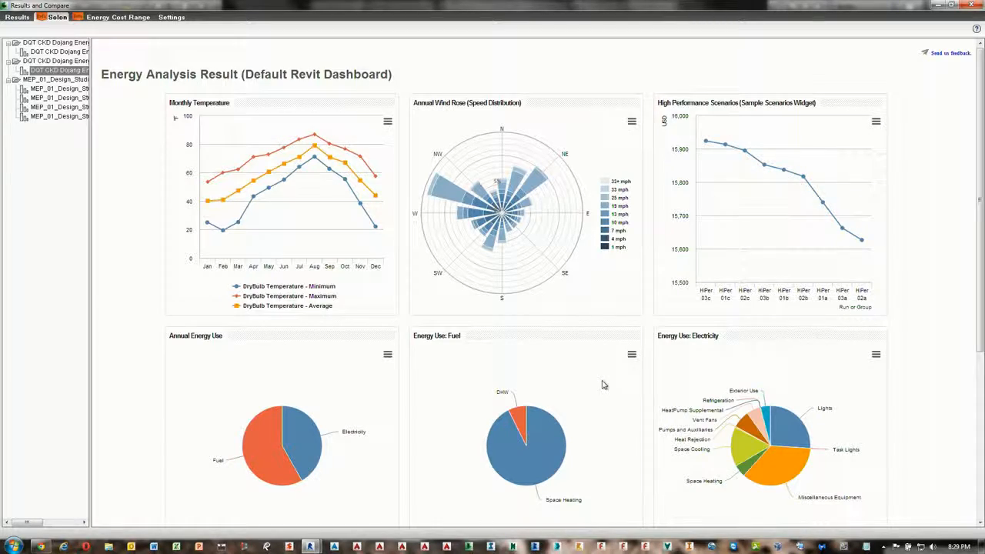
{"action": "left_click_drag", "start_coordinate": [978, 193], "coordinate": [979, 361]}
{"action": "left_click_drag", "start_coordinate": [984, 412], "coordinate": [979, 181]}
Bring up the Energy Cost Range dashboard for MEP_01_Design_Studies Analysis and narrow the Building Orientation range from its starting end
{"action": "left_click", "coordinate": [115, 17]}
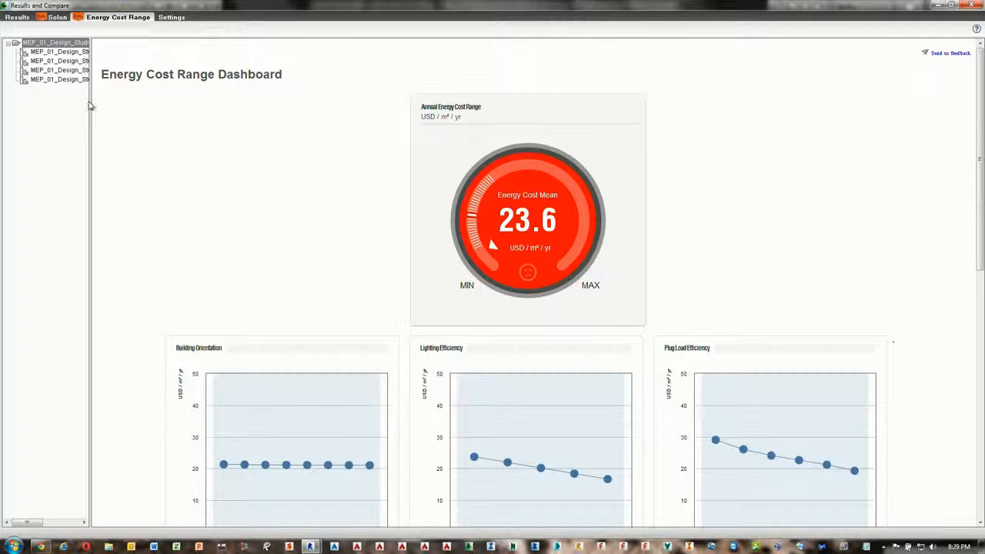
{"action": "left_click_drag", "start_coordinate": [88, 108], "coordinate": [115, 108]}
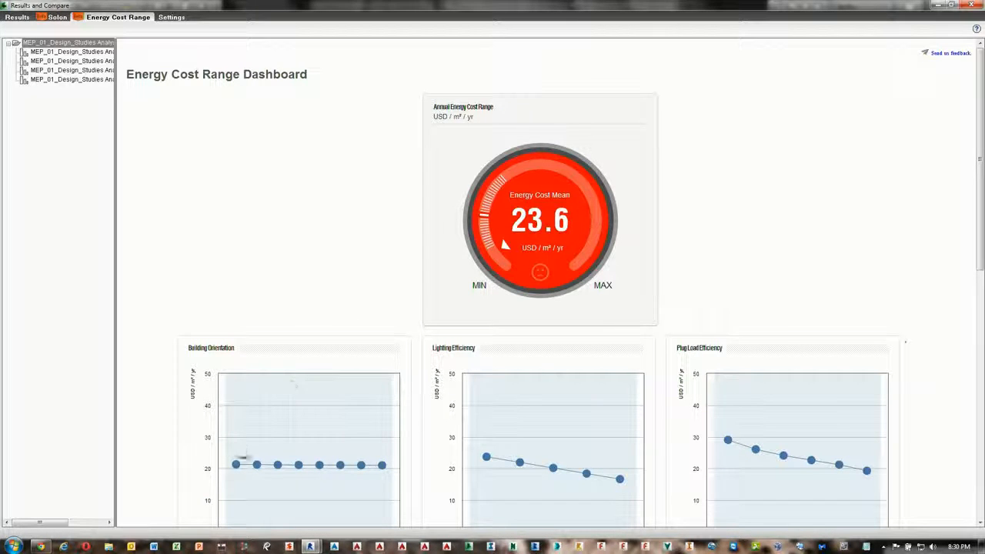
{"action": "mouse_move", "coordinate": [256, 468]}
{"action": "scroll", "coordinate": [289, 465], "scroll_direction": "down", "scroll_amount": 2}
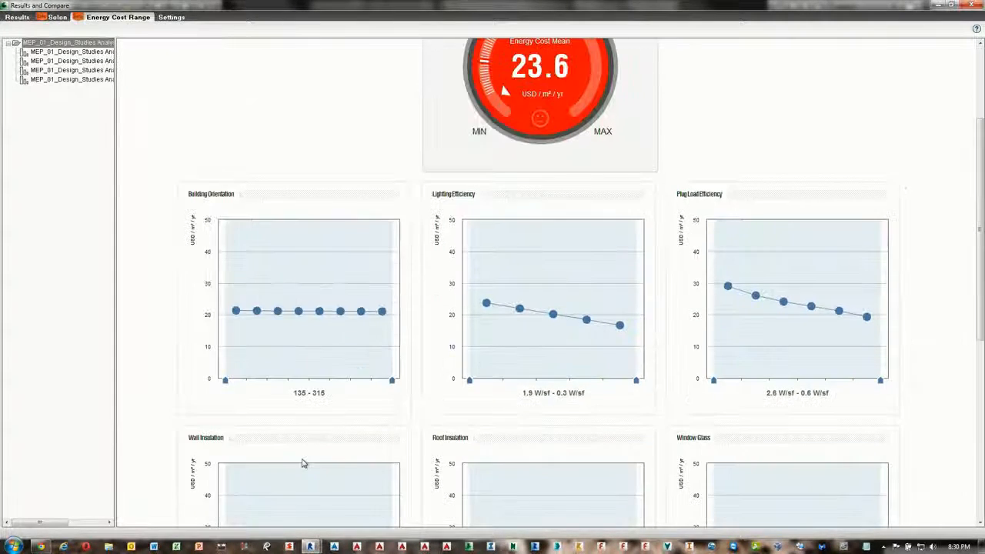
{"action": "left_click_drag", "start_coordinate": [225, 381], "coordinate": [255, 384]}
{"action": "scroll", "coordinate": [415, 374], "scroll_direction": "up", "scroll_amount": 1}
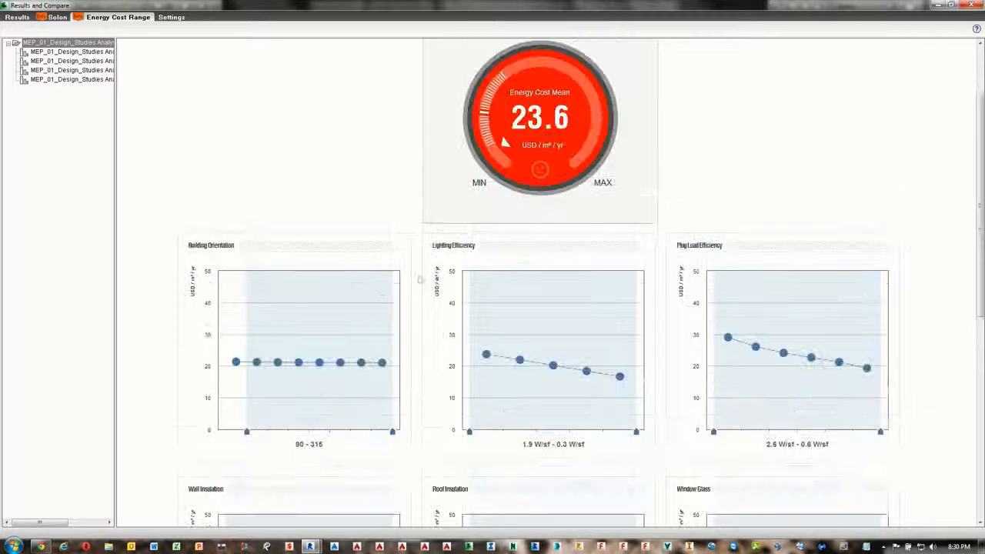
{"action": "left_click_drag", "start_coordinate": [248, 432], "coordinate": [268, 434]}
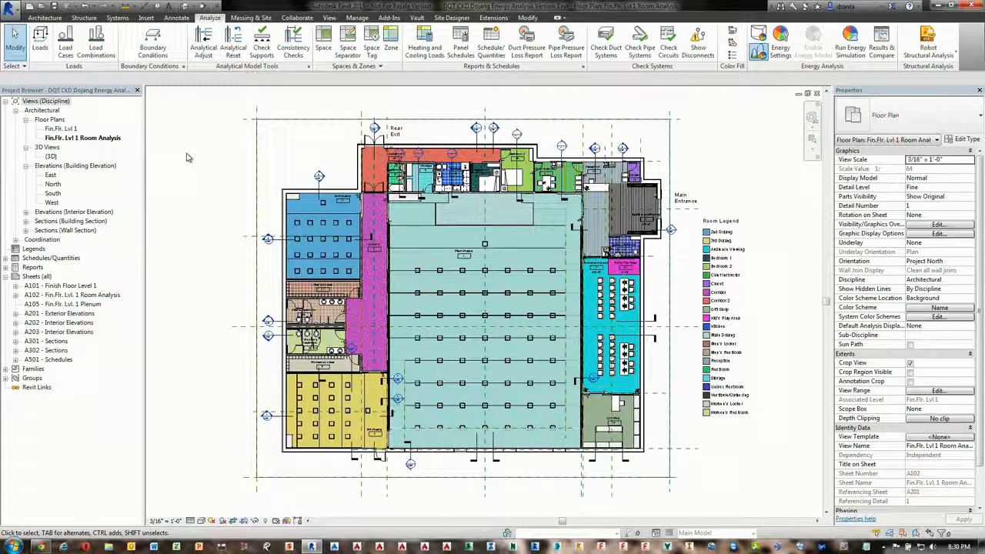
Start a gbXML export of the dojang model, review its general and detail settings, and proceed as far as choosing the target folder
{"action": "left_click", "coordinate": [7, 14]}
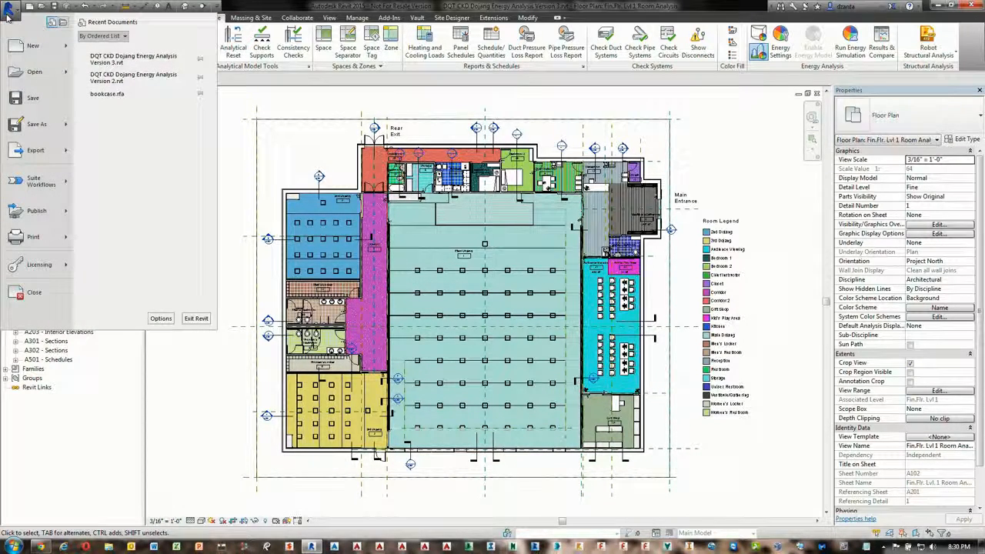
{"action": "mouse_move", "coordinate": [39, 151]}
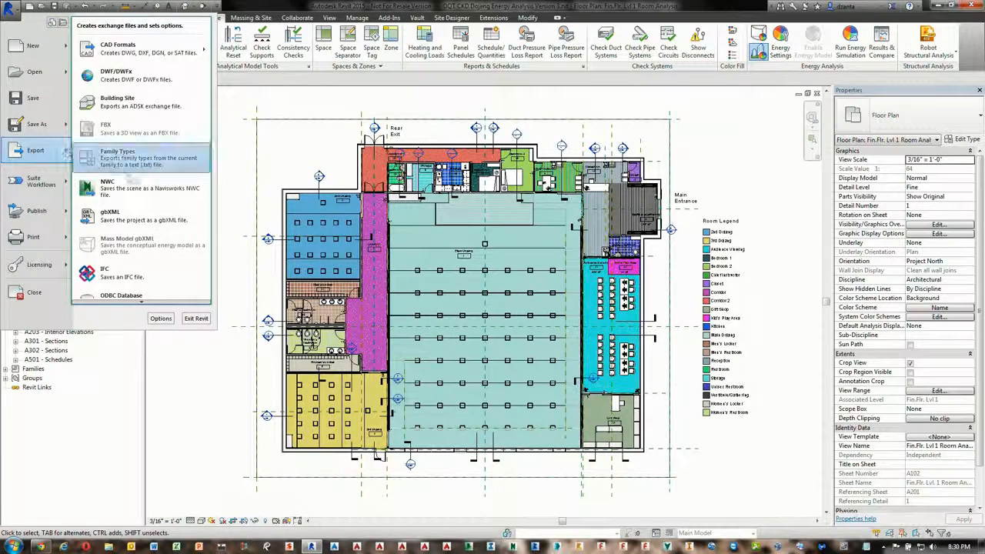
{"action": "left_click", "coordinate": [162, 220]}
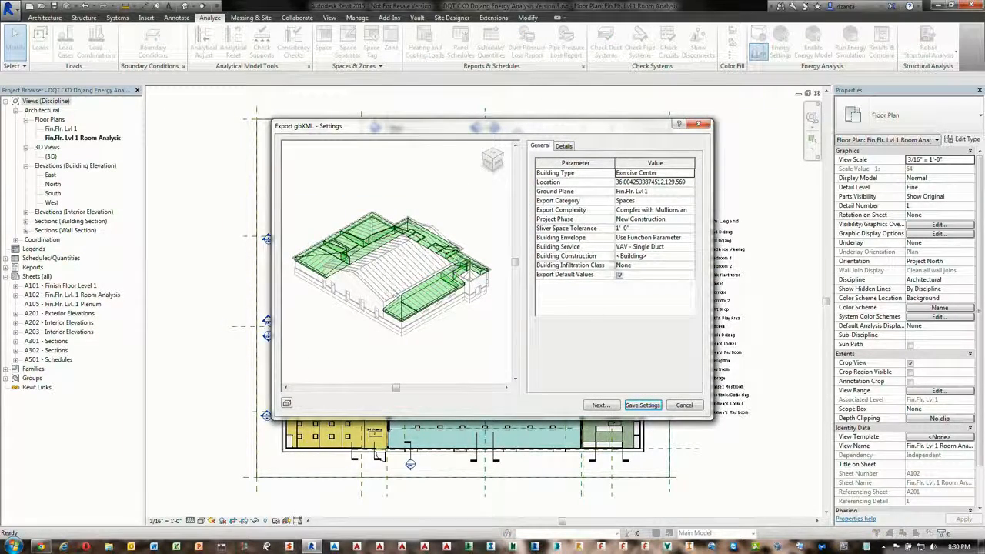
{"action": "left_click", "coordinate": [570, 149]}
{"action": "left_click", "coordinate": [540, 146]}
{"action": "left_click", "coordinate": [600, 405]}
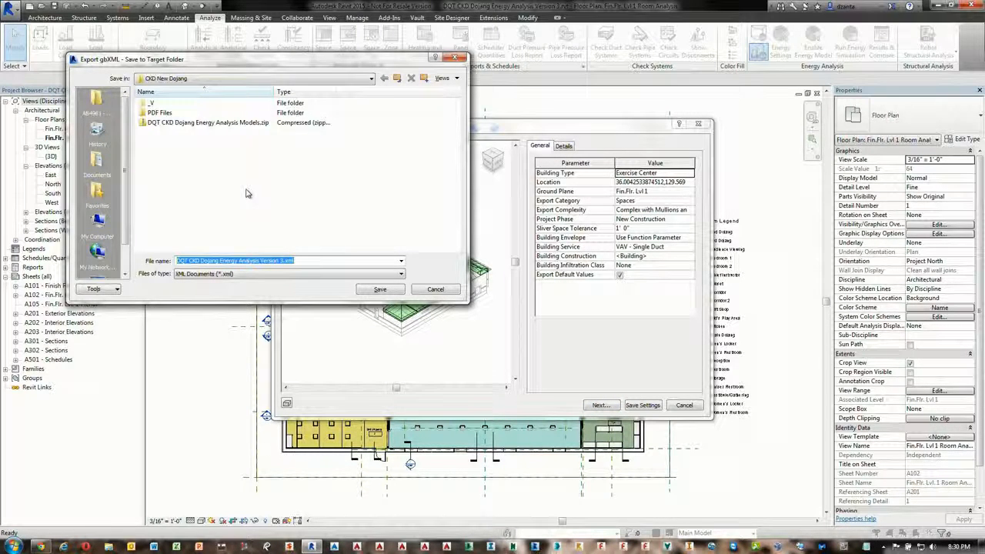
{"action": "left_click", "coordinate": [452, 290]}
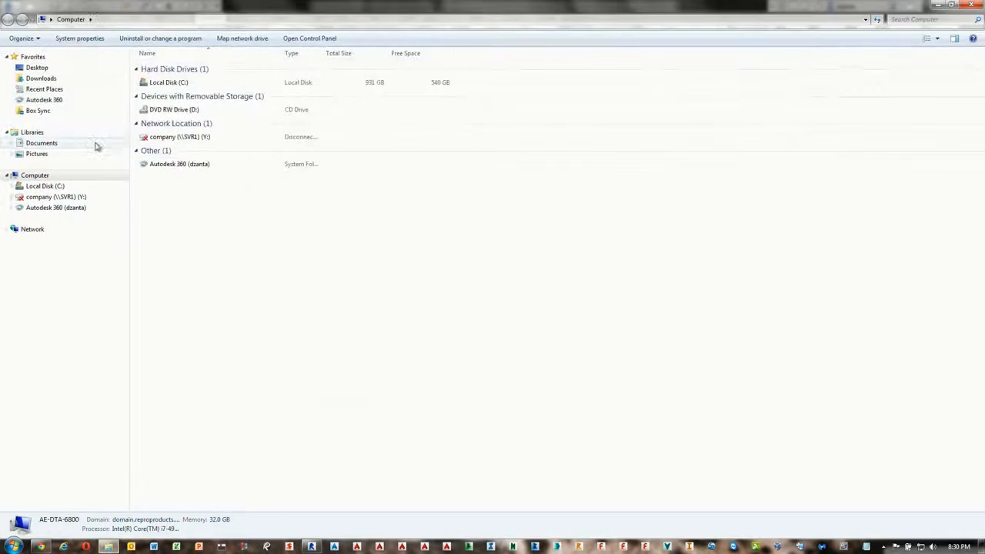
Switch to Windows Explorer, look through the AB4961 and CKD New Dojang folders, and open DQT CKD Dojang Energy Analysis Version 2.xml
{"action": "left_click", "coordinate": [97, 144]}
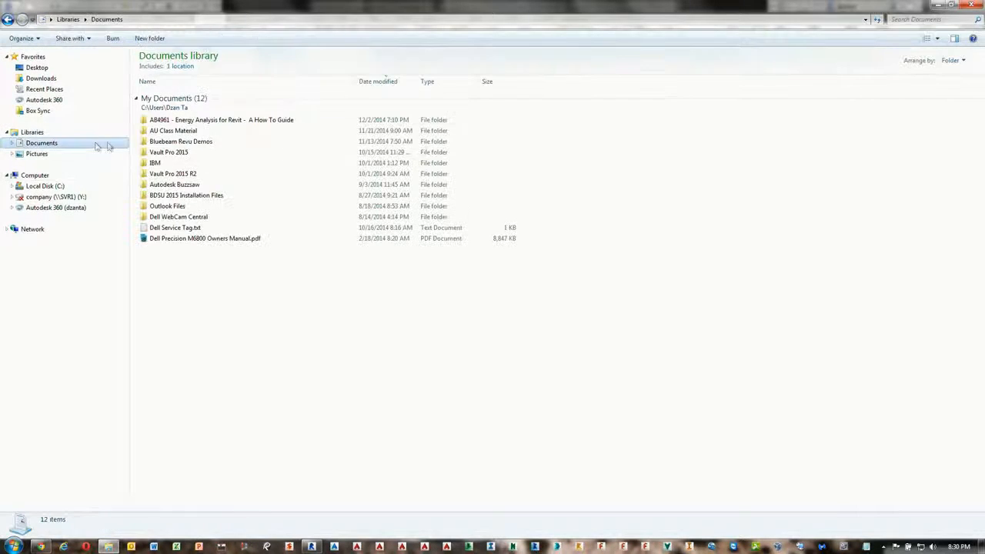
{"action": "double_click", "coordinate": [185, 121]}
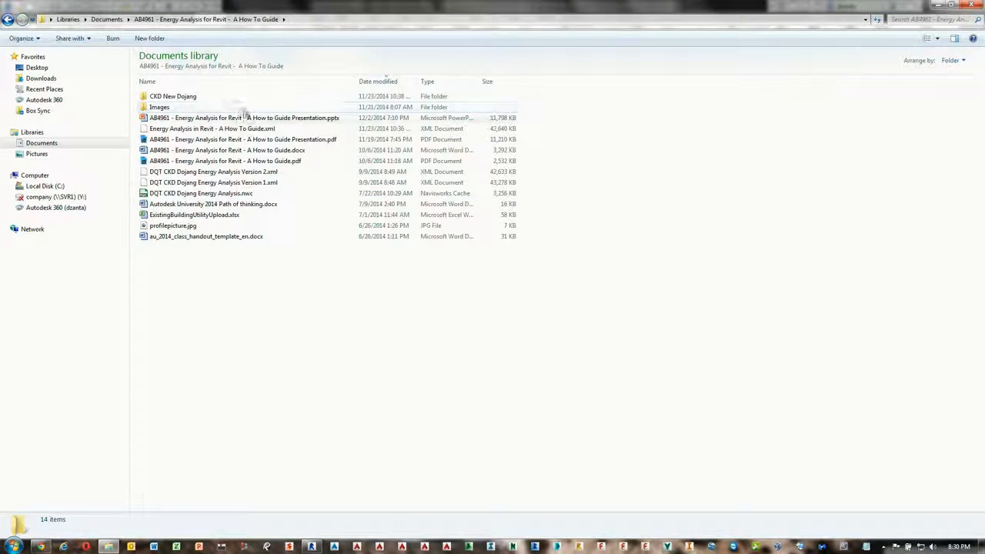
{"action": "double_click", "coordinate": [185, 97]}
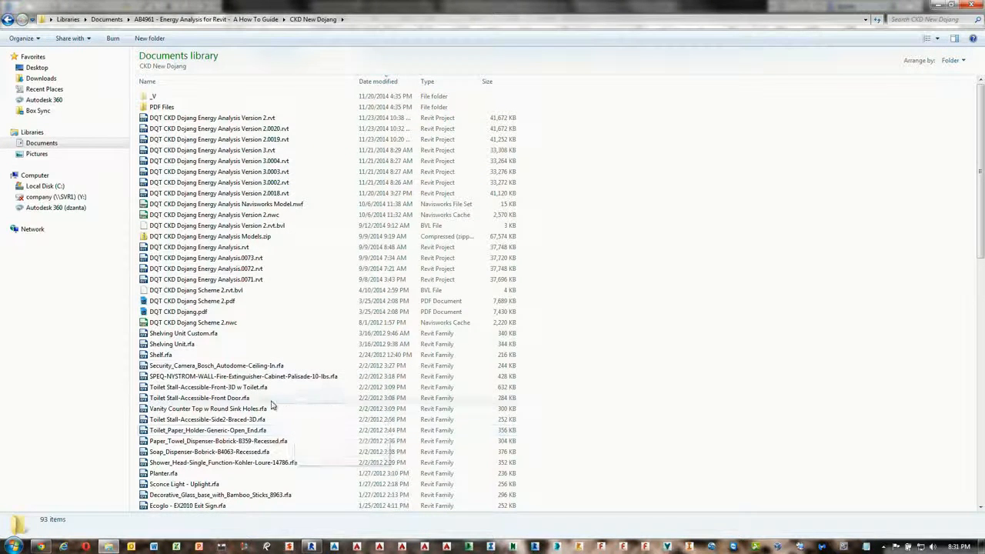
{"action": "key", "text": "BackSpace"}
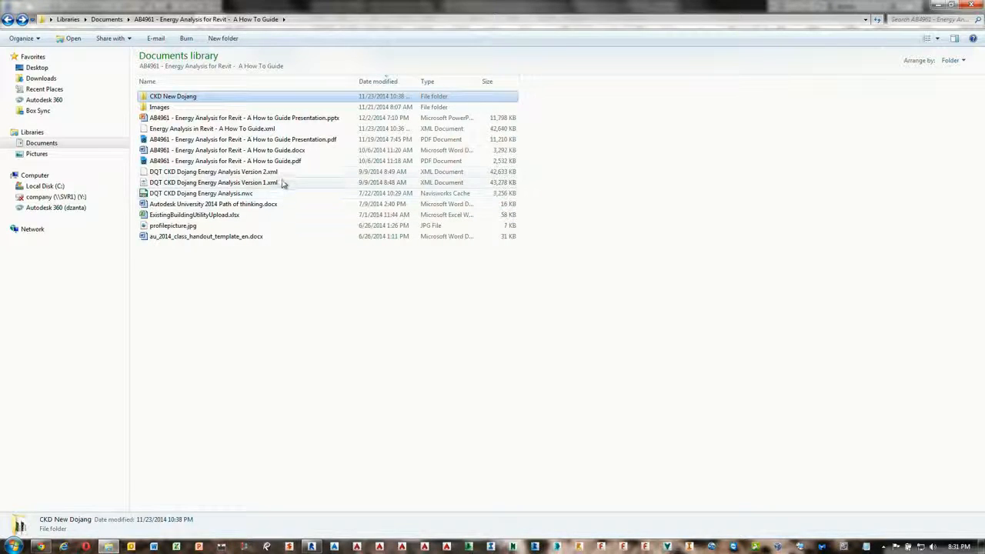
{"action": "left_click_drag", "start_coordinate": [273, 173], "coordinate": [350, 298]}
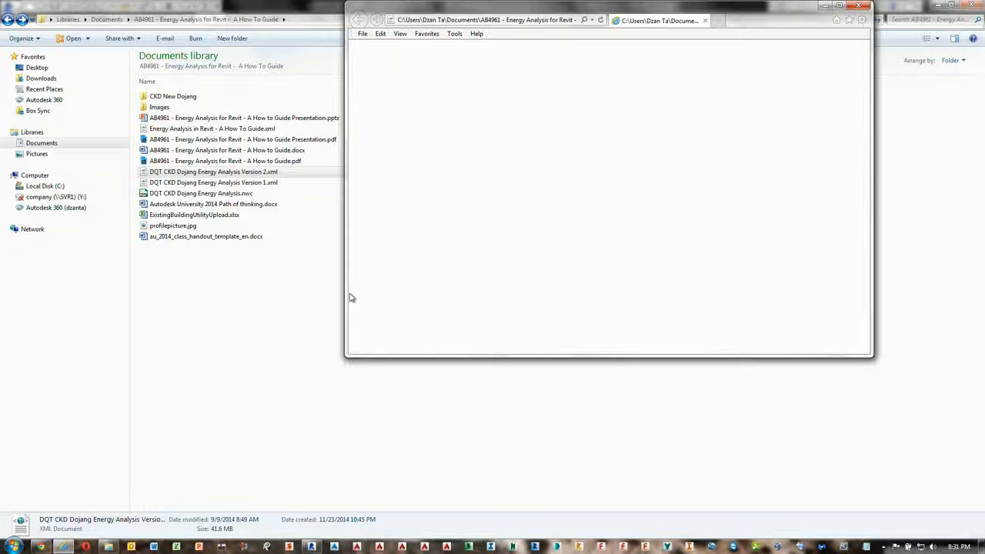
{"action": "left_click", "coordinate": [259, 364]}
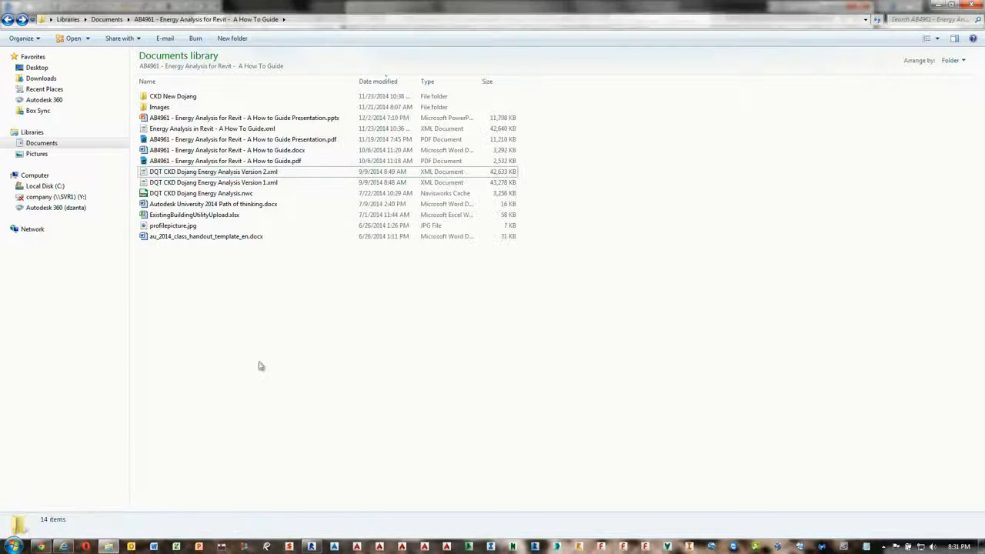
Set aside the Explorer and XML file windows, return to Revit and dismiss the gbXML export settings
{"action": "left_click", "coordinate": [939, 5]}
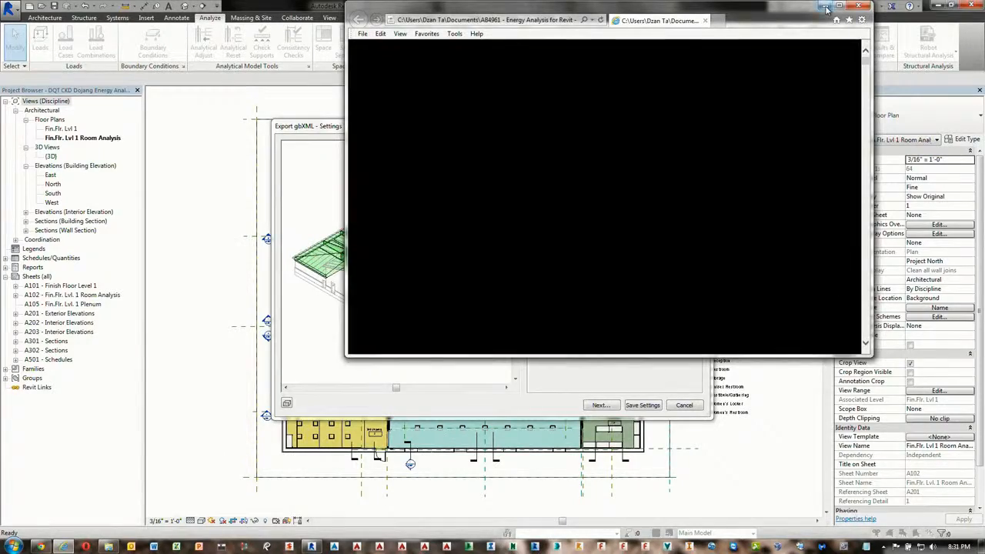
{"action": "left_click", "coordinate": [825, 7]}
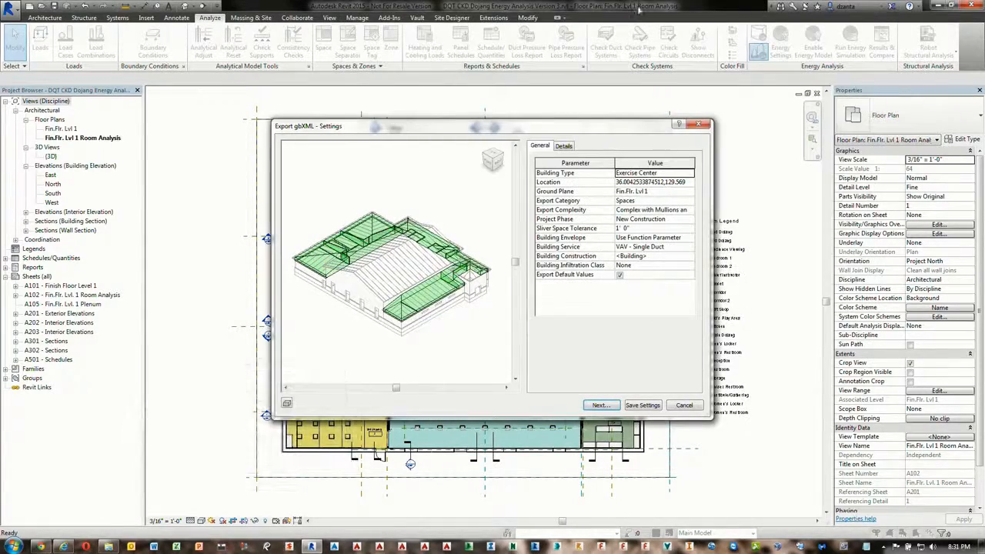
{"action": "left_click", "coordinate": [698, 124]}
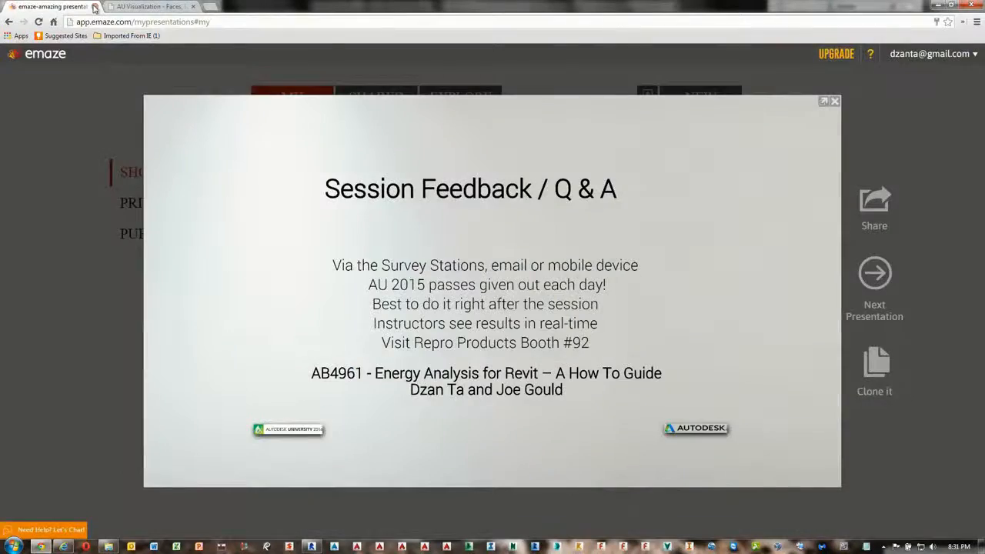
Switch to Chrome, close the emaze presentation and go to gbs.autodesk.com
{"action": "left_click", "coordinate": [94, 8]}
{"action": "left_click", "coordinate": [112, 22]}
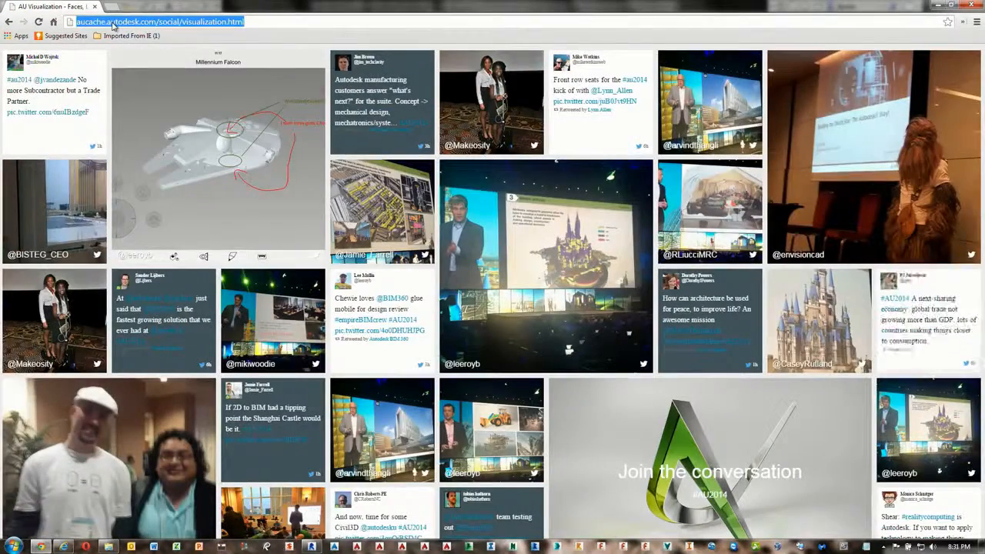
{"action": "type", "text": "gbs.autodesk.com"}
{"action": "key", "text": "Return"}
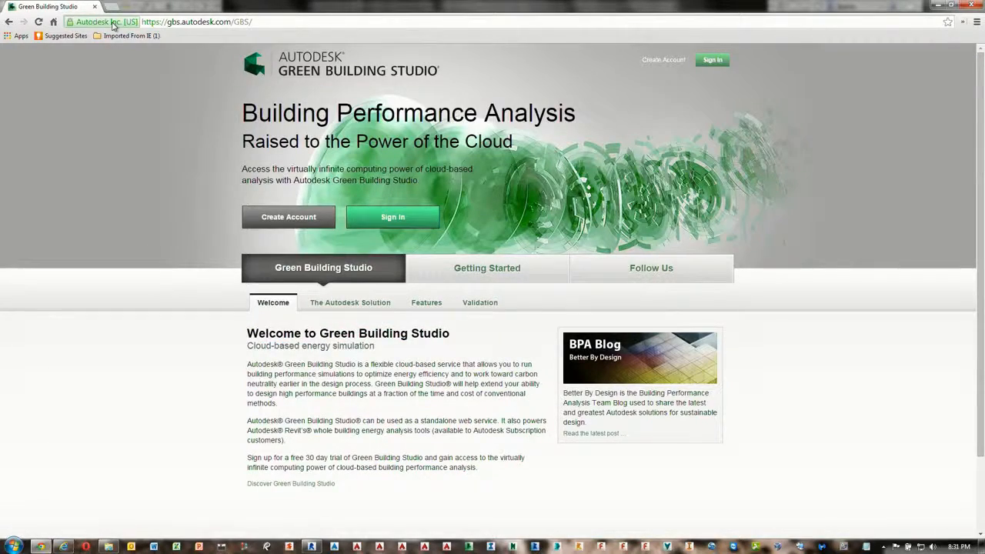
Sign in to Green Building Studio by filling in the saved Autodesk ID and account password
{"action": "left_click", "coordinate": [383, 222]}
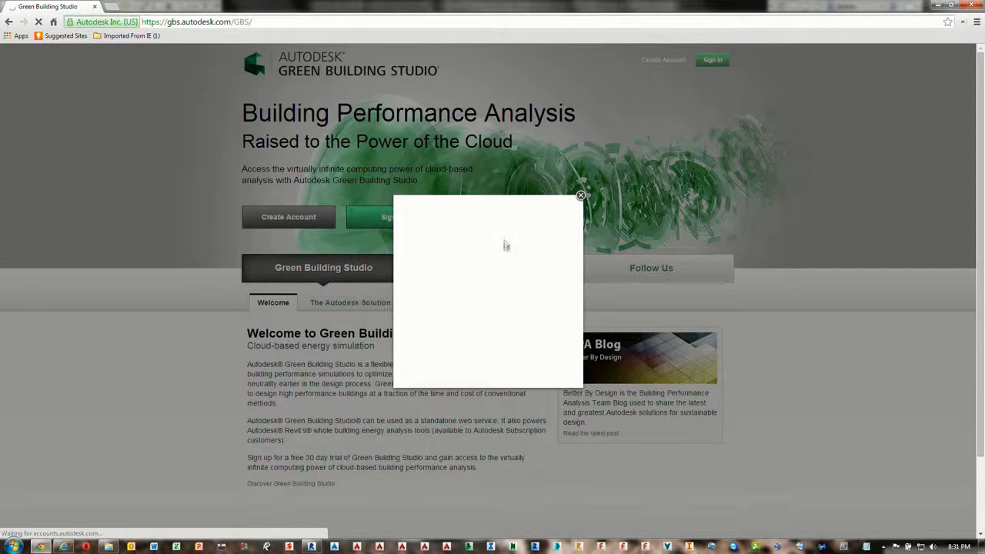
{"action": "left_click", "coordinate": [487, 258]}
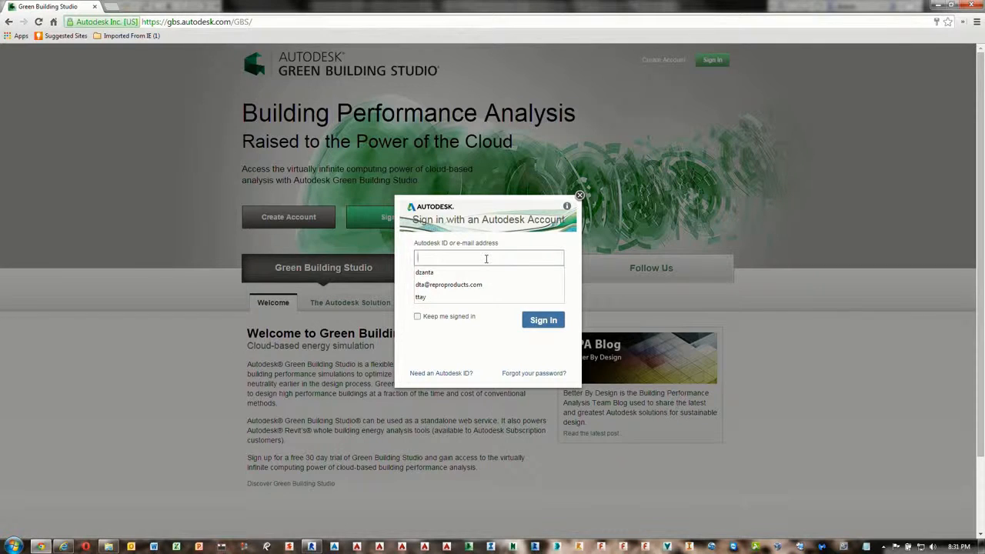
{"action": "key", "text": "Down"}
{"action": "key", "text": "Return"}
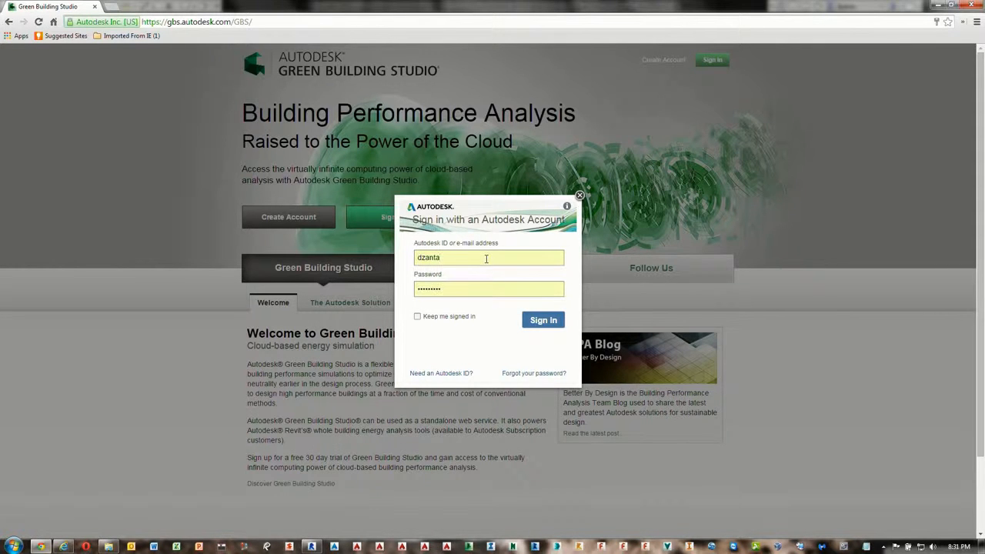
{"action": "left_click", "coordinate": [544, 319]}
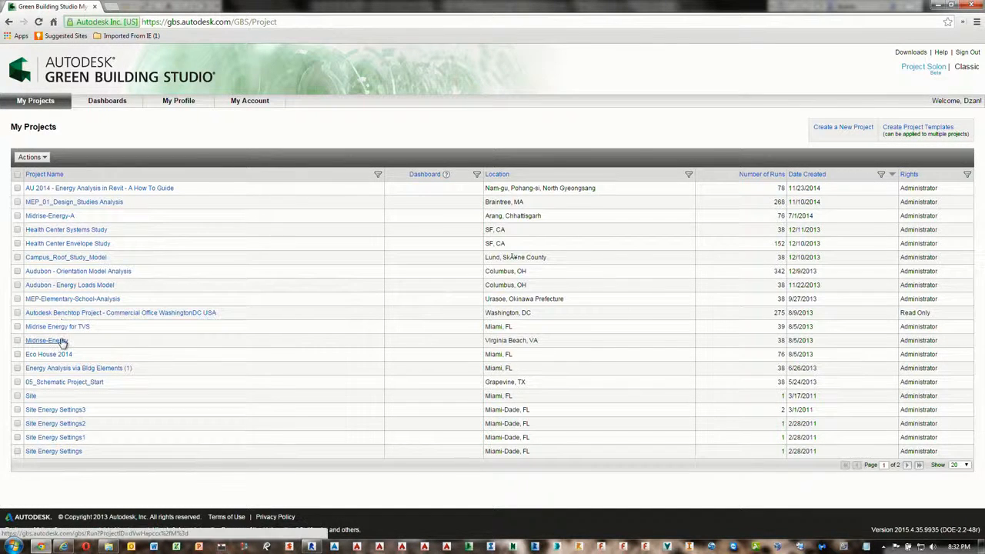
Open the project AU 2014 - Energy Analysis in Revit - A How To Guide and examine its run list and annual data charts
{"action": "left_click", "coordinate": [144, 189]}
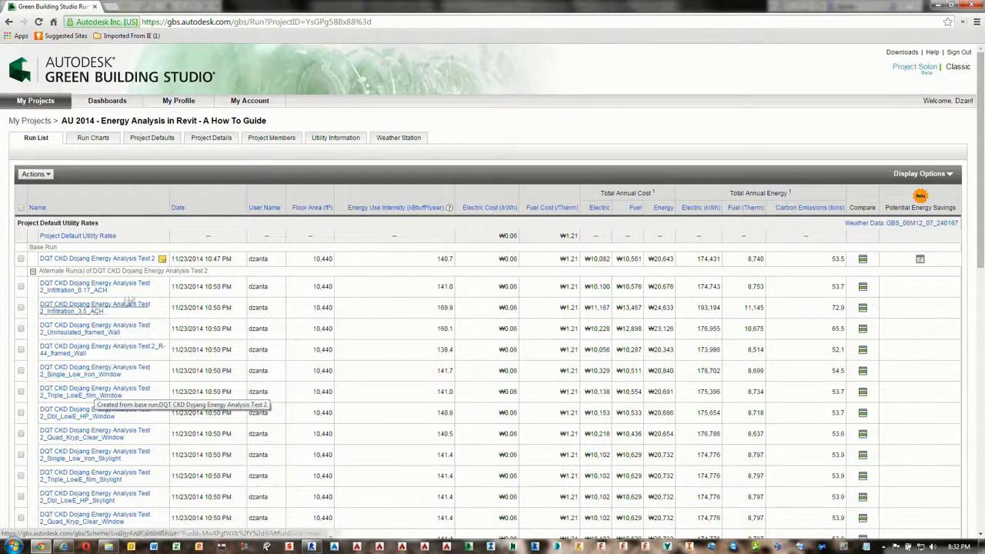
{"action": "scroll", "coordinate": [218, 366], "scroll_direction": "down", "scroll_amount": 1}
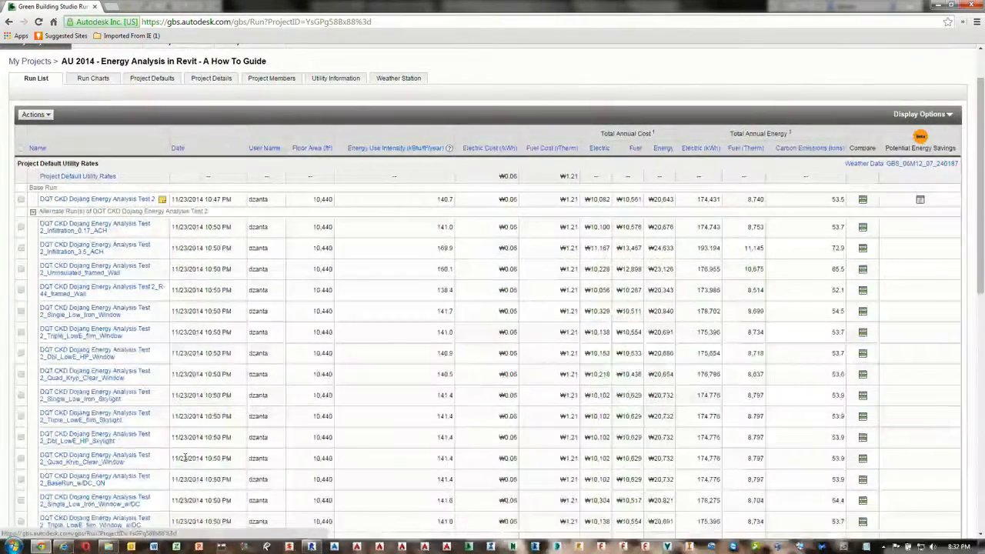
{"action": "scroll", "coordinate": [105, 191], "scroll_direction": "up", "scroll_amount": 1}
{"action": "left_click", "coordinate": [92, 140]}
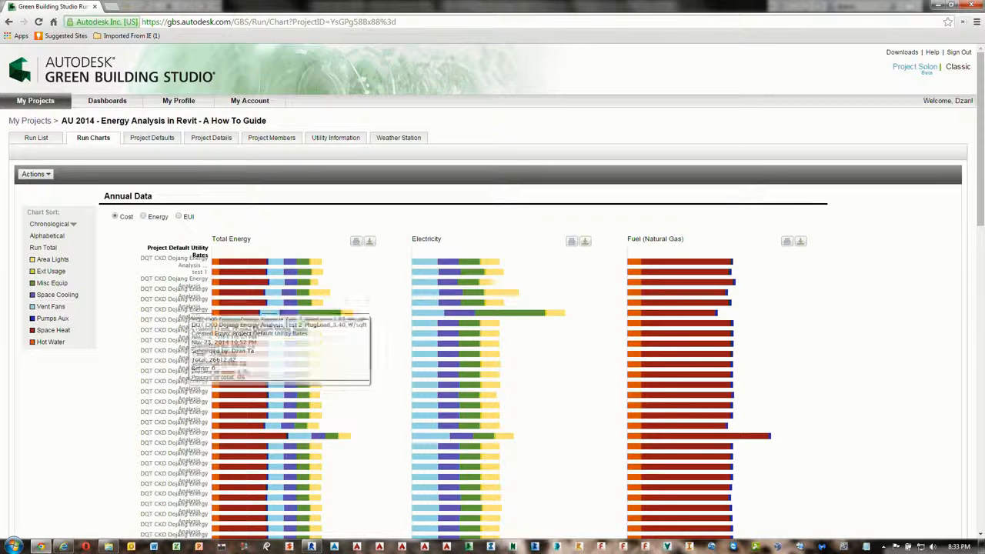
Open the base run DQT CKD Dojang Energy Analysis Test 2 from the run list and read its energy and carbon results
{"action": "left_click", "coordinate": [37, 137]}
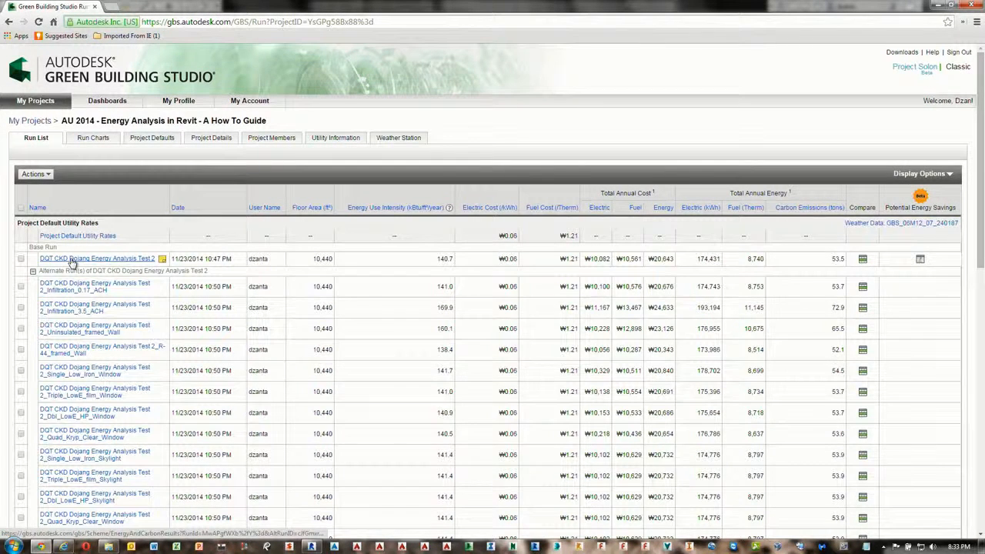
{"action": "left_click", "coordinate": [71, 260]}
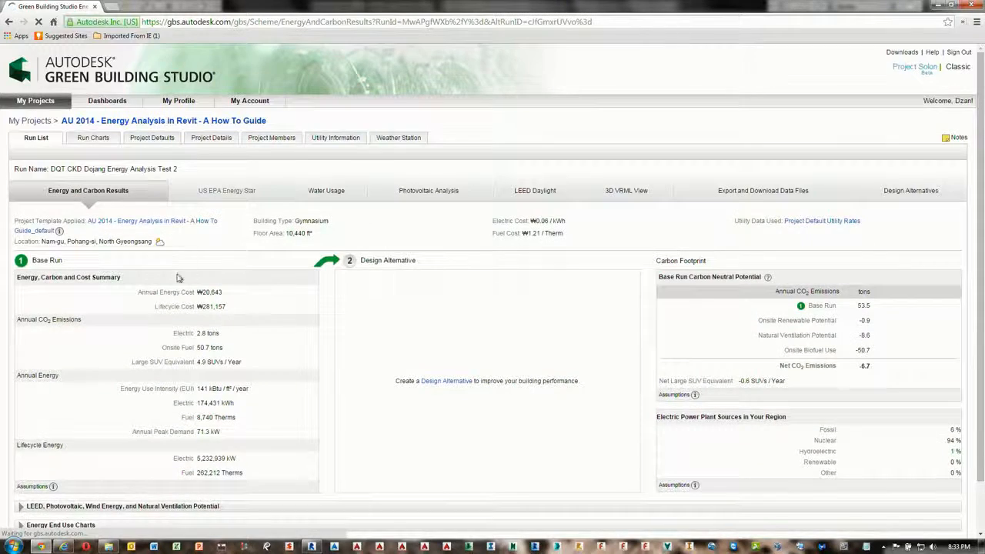
{"action": "scroll", "coordinate": [107, 294], "scroll_direction": "down", "scroll_amount": 1}
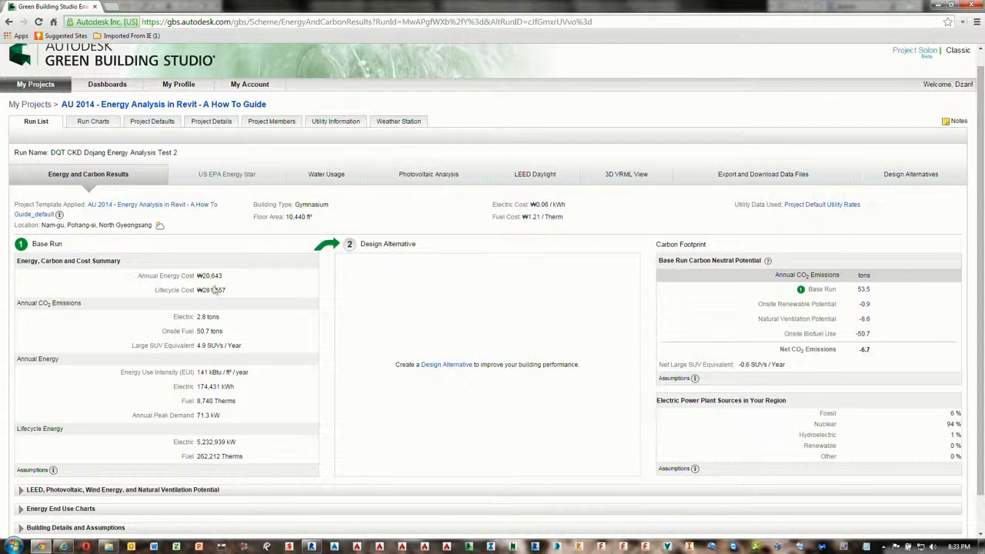
{"action": "scroll", "coordinate": [216, 290], "scroll_direction": "down", "scroll_amount": 1}
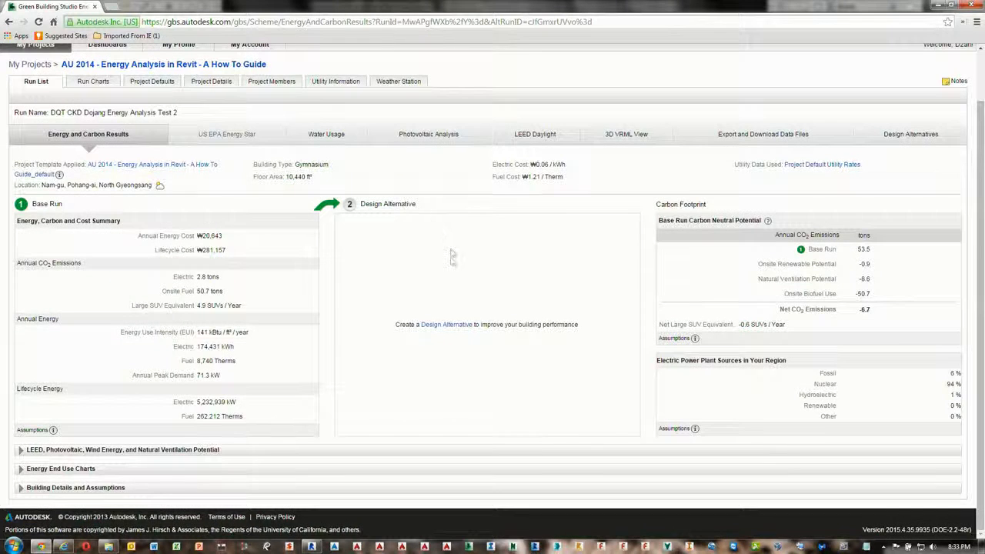
Bring up the design alternatives for the Test 2 base run and look through the existing alternatives
{"action": "left_click", "coordinate": [448, 324]}
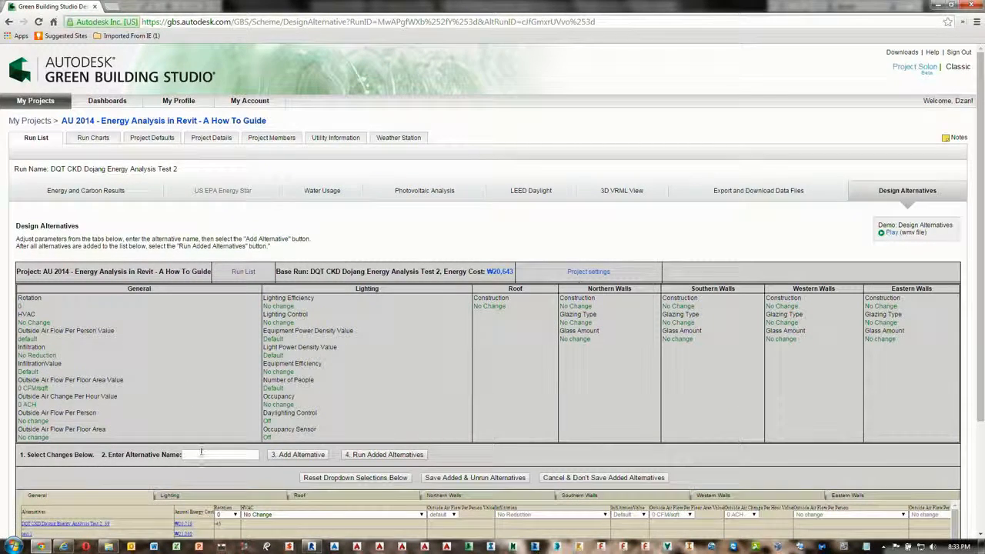
{"action": "left_click", "coordinate": [201, 454]}
{"action": "scroll", "coordinate": [202, 454], "scroll_direction": "down", "scroll_amount": 7}
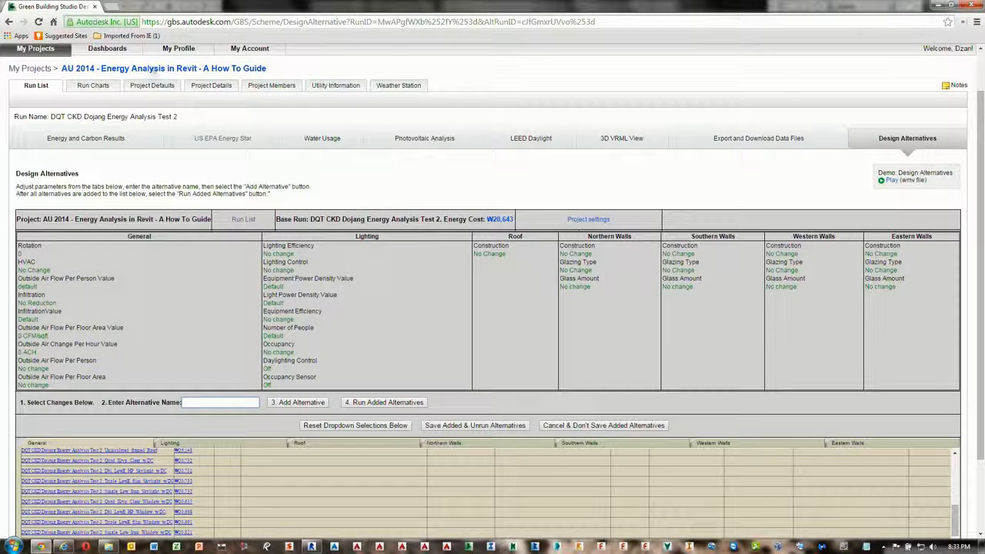
Review the project's defaults, project details and project members
{"action": "left_click", "coordinate": [130, 89]}
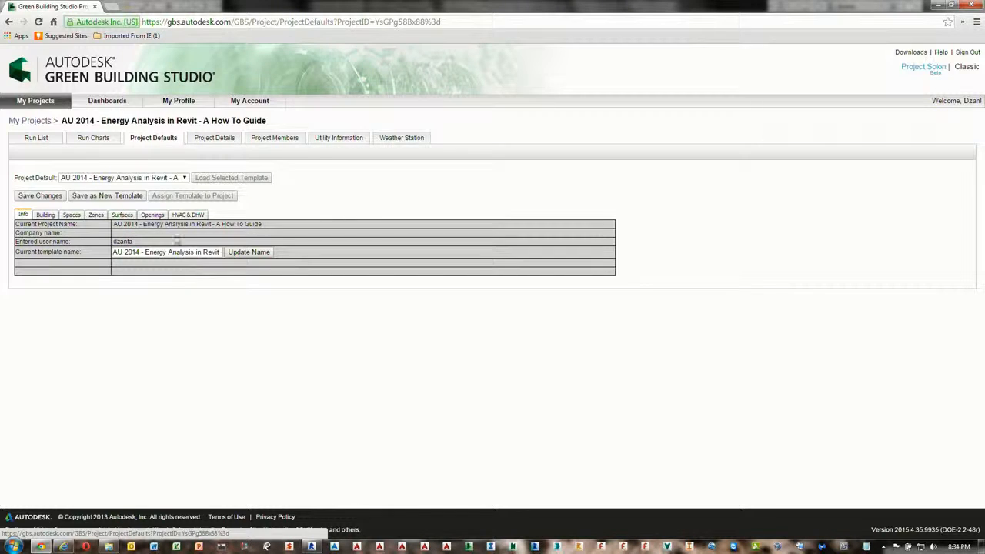
{"action": "left_click", "coordinate": [213, 145]}
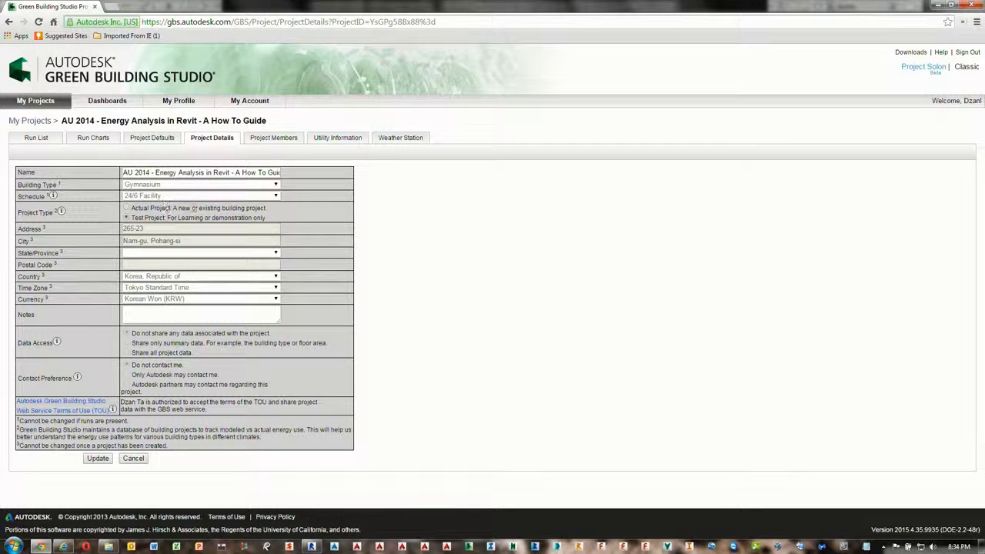
{"action": "left_click", "coordinate": [279, 142]}
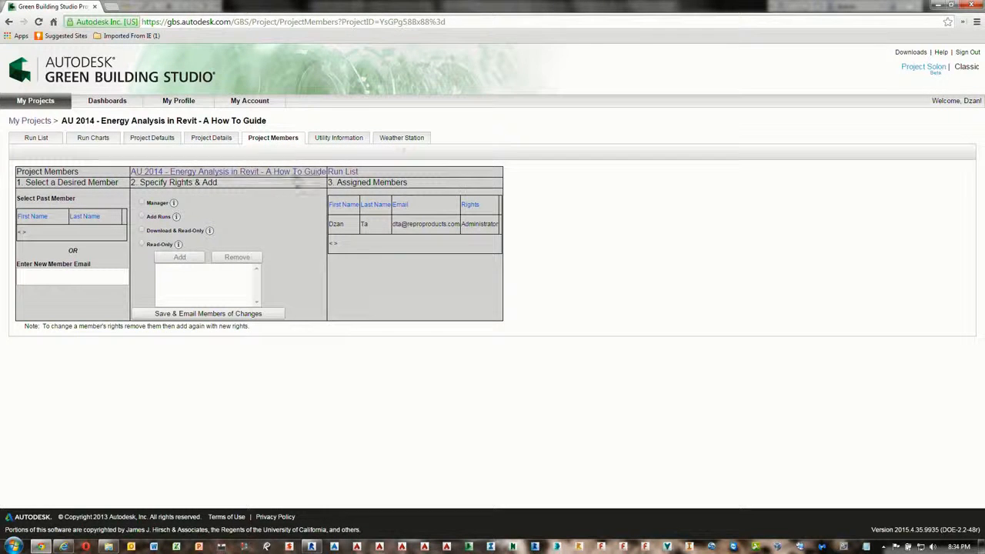
Check the run list's available actions, including the gbXML file upload, and return to the overview of all projects
{"action": "left_click", "coordinate": [54, 143]}
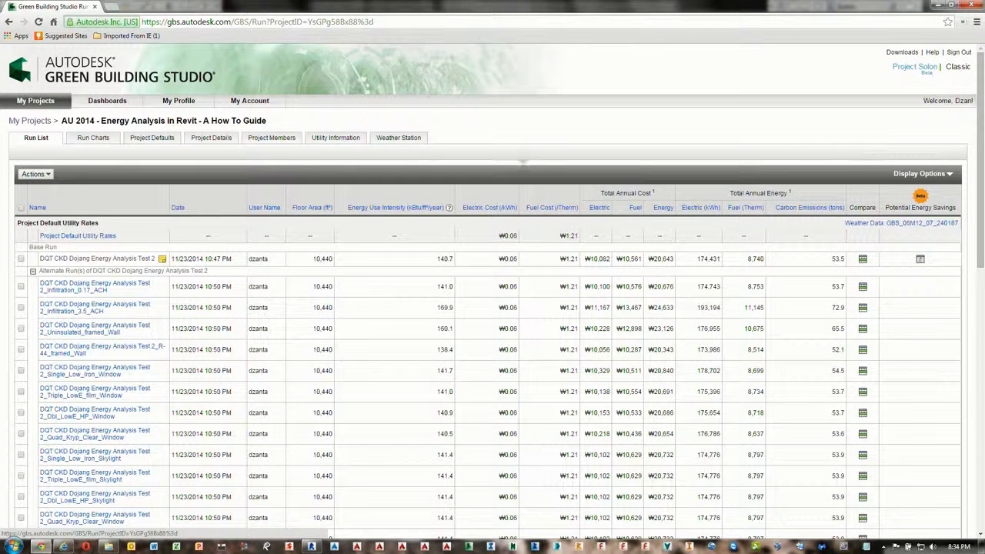
{"action": "left_click", "coordinate": [46, 175]}
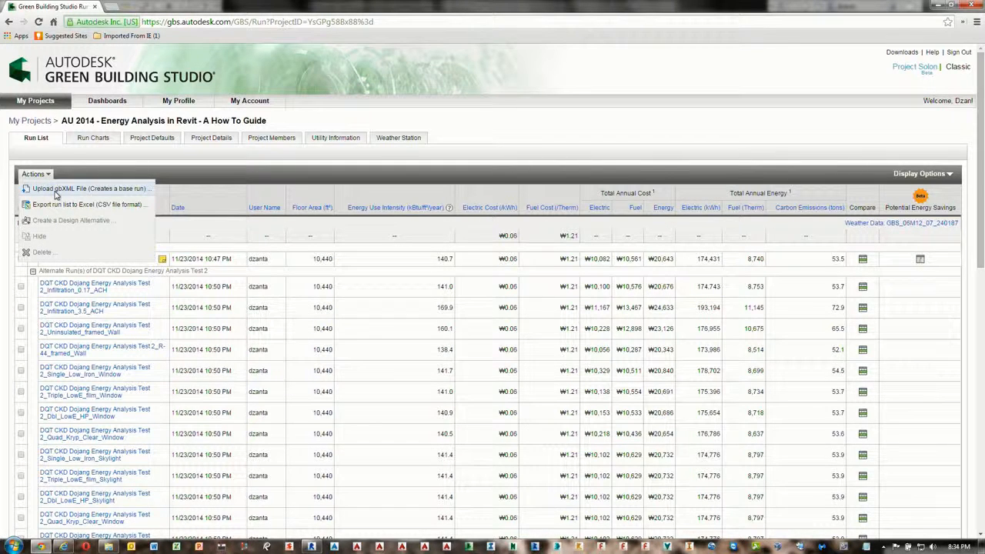
{"action": "left_click", "coordinate": [23, 121]}
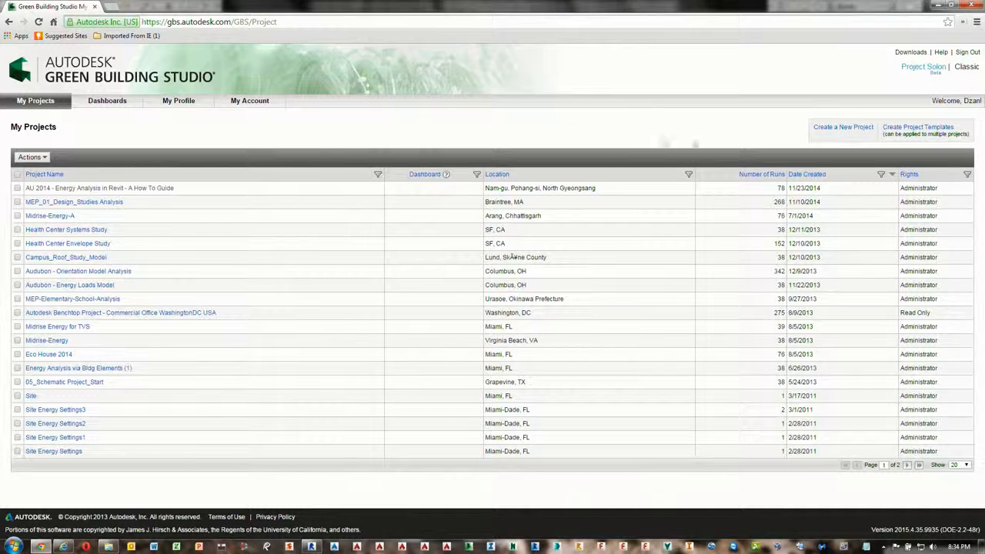
Start a new test project named Energy Model Example 1 with building type Gymnasium and schedule 24/6 Facility, leaving the project notes empty
{"action": "left_click", "coordinate": [868, 130]}
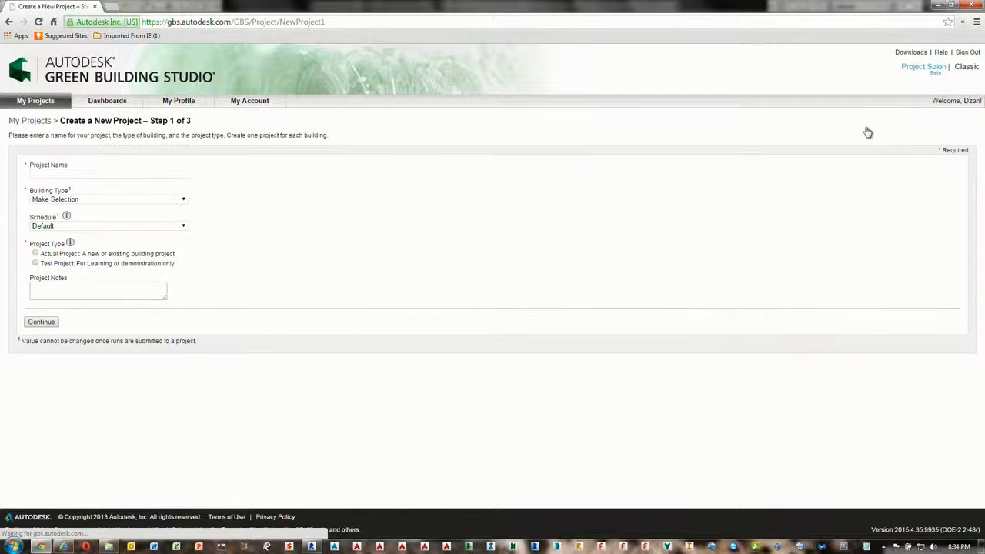
{"action": "left_click", "coordinate": [170, 174]}
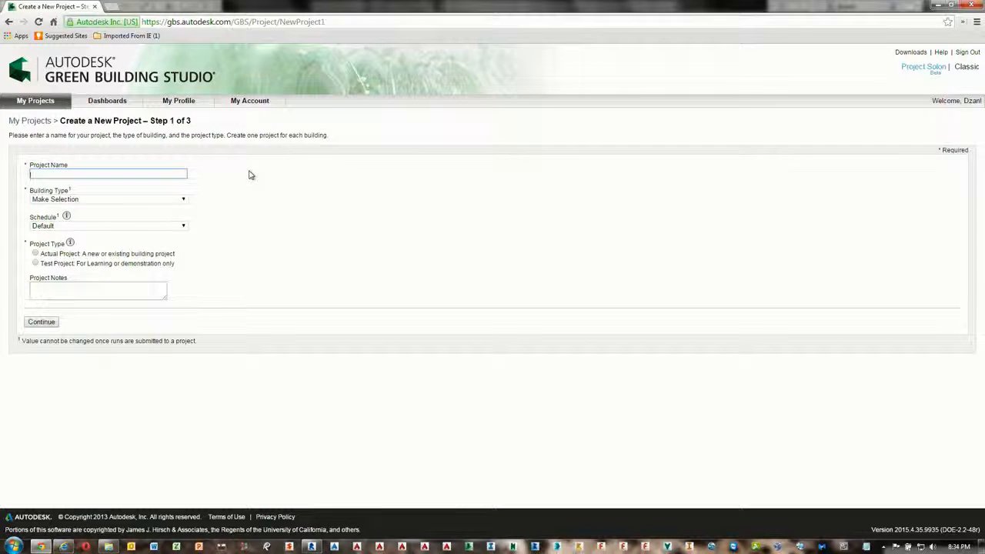
{"action": "type", "text": "Energy Model Example 1"}
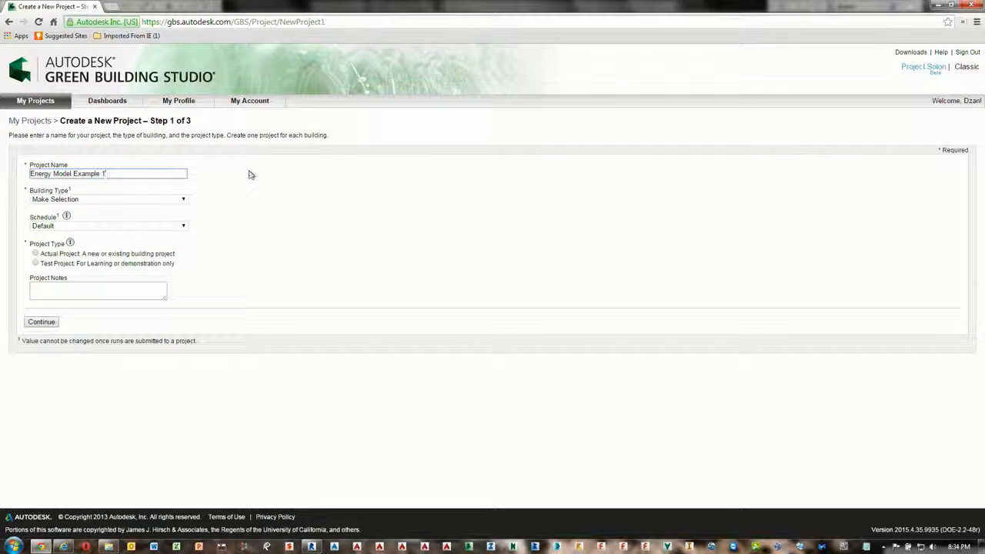
{"action": "left_click", "coordinate": [127, 200]}
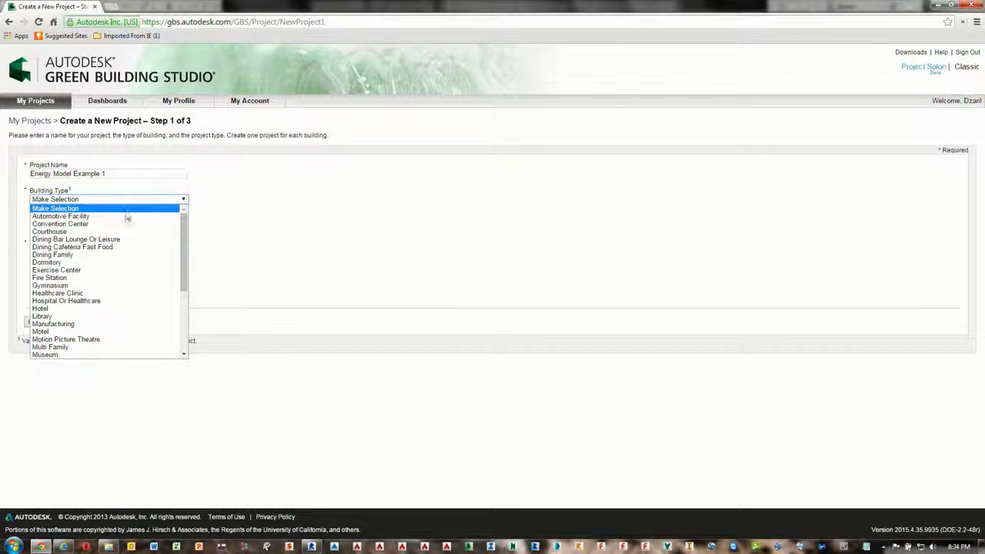
{"action": "left_click", "coordinate": [116, 285]}
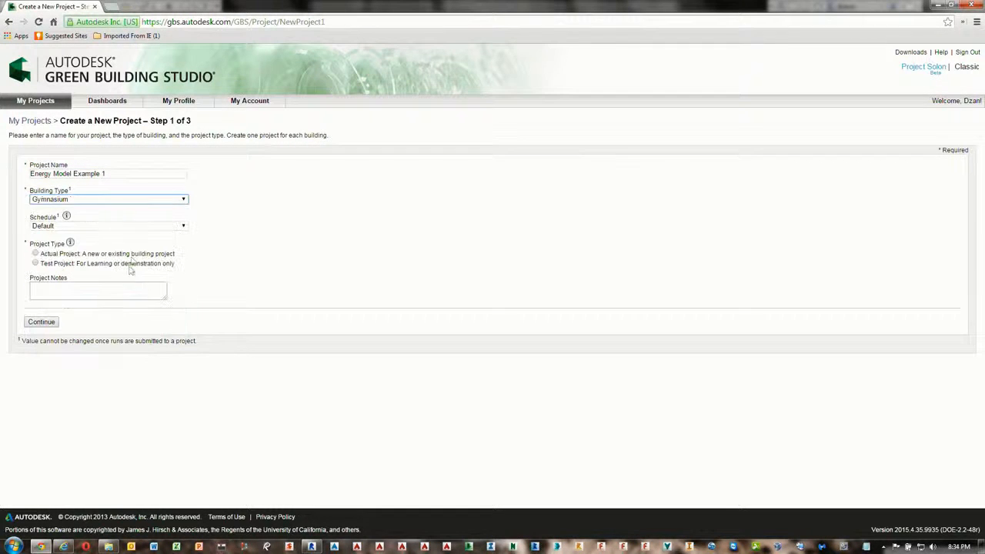
{"action": "left_click", "coordinate": [119, 227]}
{"action": "left_click", "coordinate": [104, 250]}
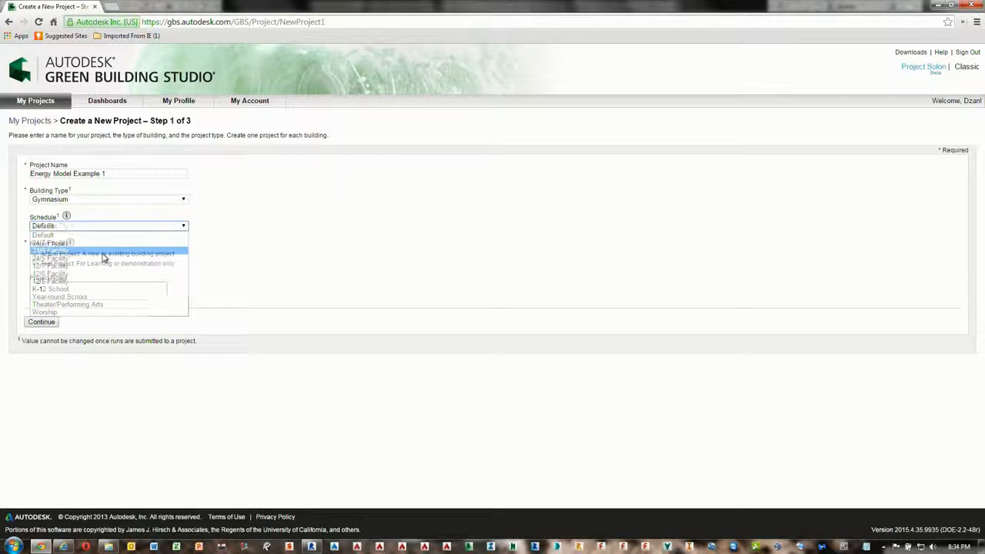
{"action": "left_click", "coordinate": [35, 264]}
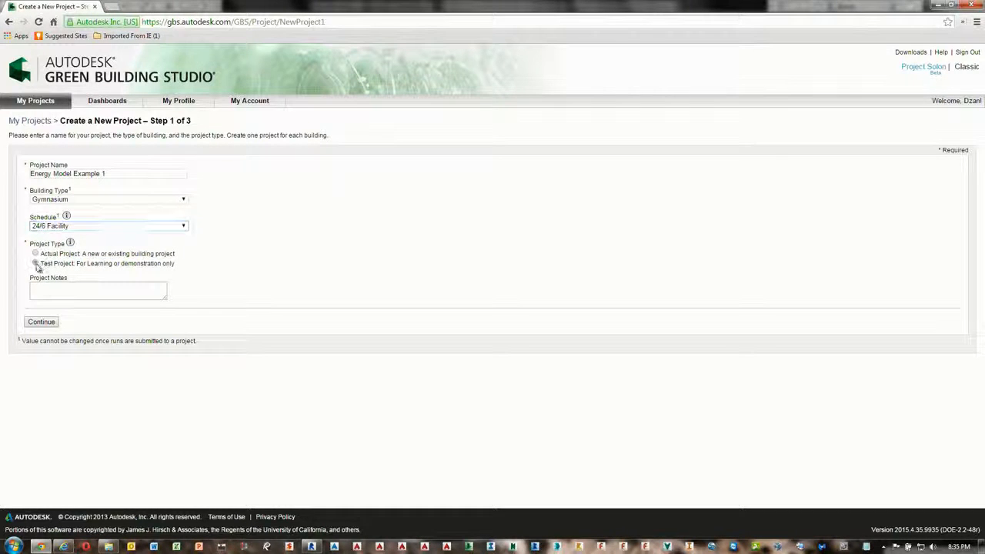
{"action": "left_click", "coordinate": [46, 289]}
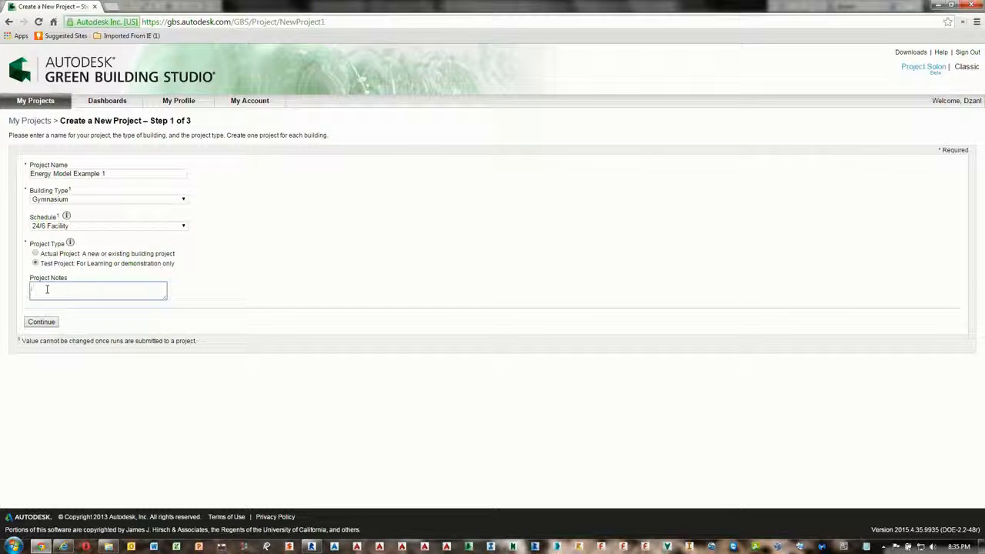
{"action": "left_click", "coordinate": [38, 323]}
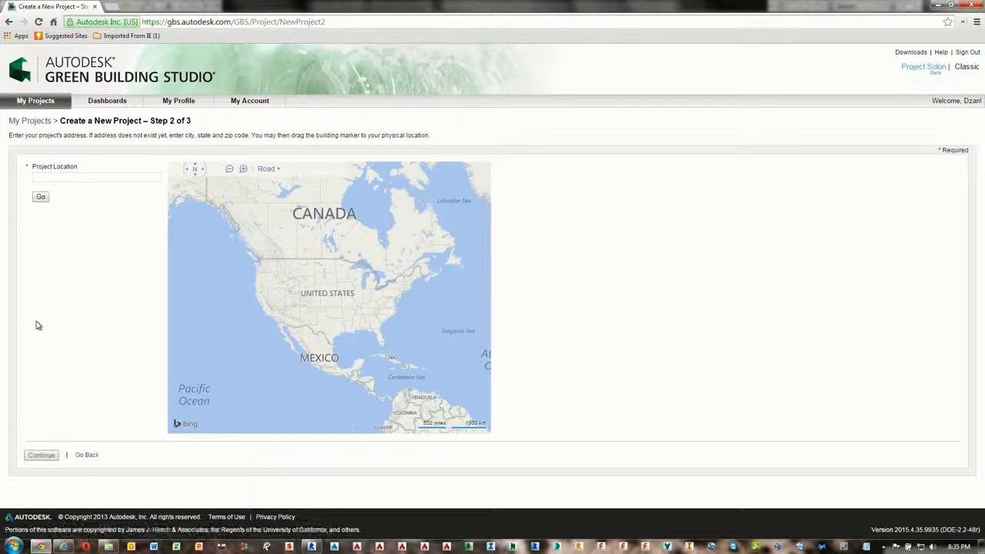
Set the project location to Las Vegas, NV, keep the default weather station, and create the project
{"action": "left_click", "coordinate": [115, 176]}
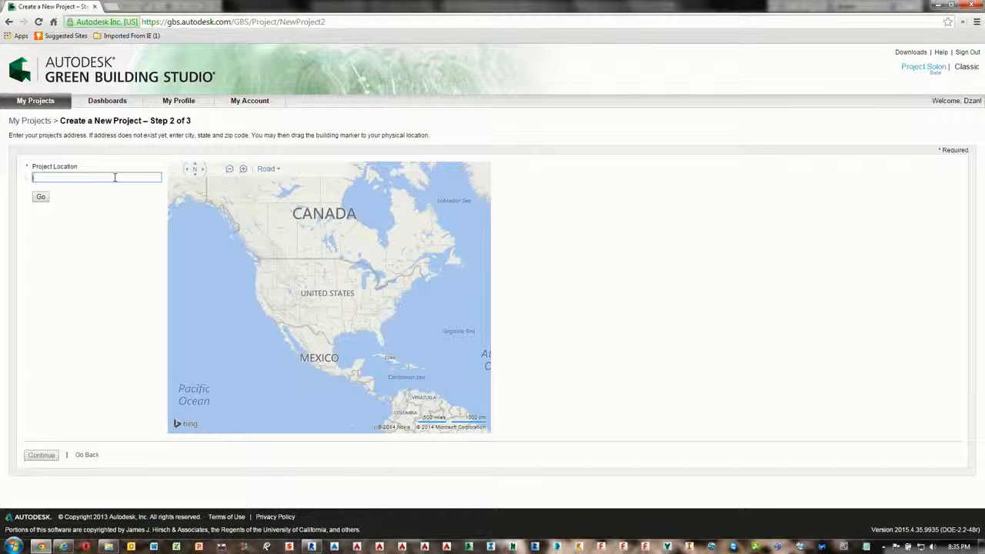
{"action": "type", "text": "Bost"}
{"action": "key", "text": "BackSpace"}
{"action": "key", "text": "BackSpace"}
{"action": "key", "text": "BackSpace"}
{"action": "key", "text": "BackSpace"}
{"action": "type", "text": "los vegas, nv"}
{"action": "key", "text": "Return"}
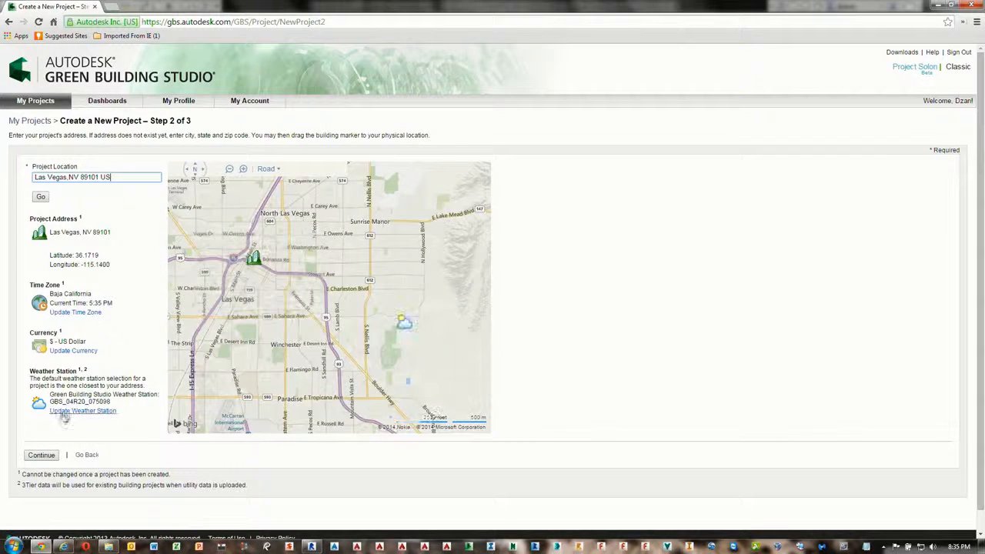
{"action": "left_click", "coordinate": [42, 456]}
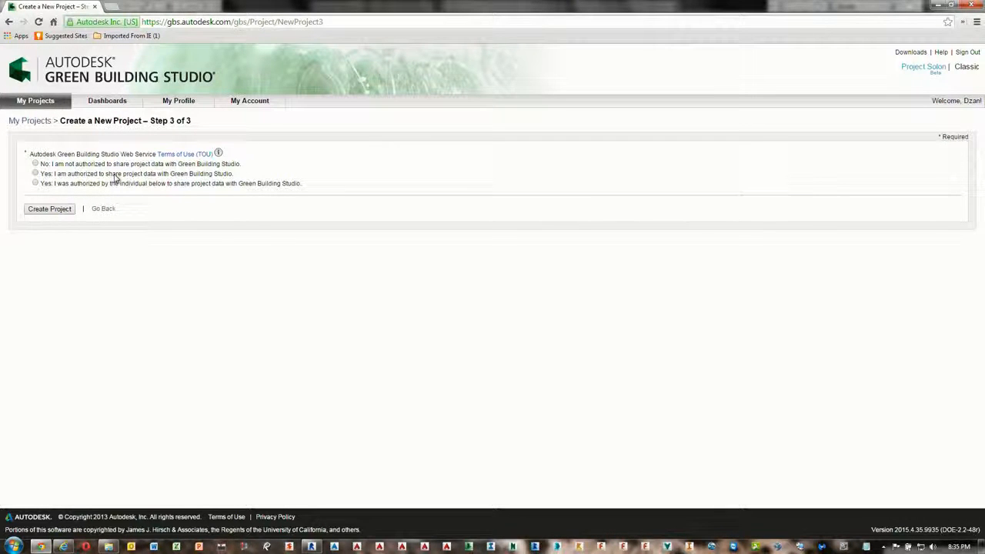
{"action": "left_click", "coordinate": [58, 209]}
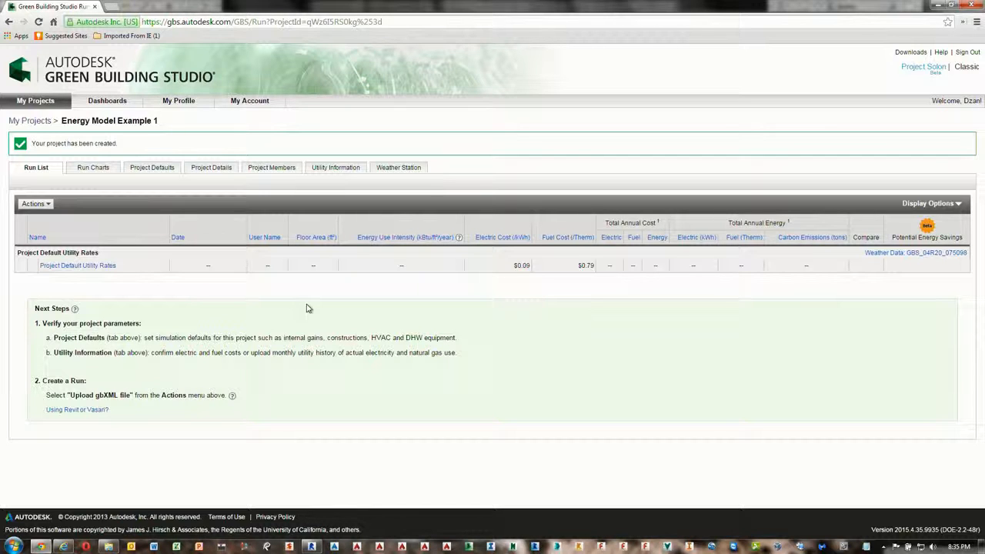
Choose DQT CKD Dojang Energy Analysis Version 2.xml from the AB4961 documents folder as the gbXML file for a new base run
{"action": "left_click", "coordinate": [47, 204]}
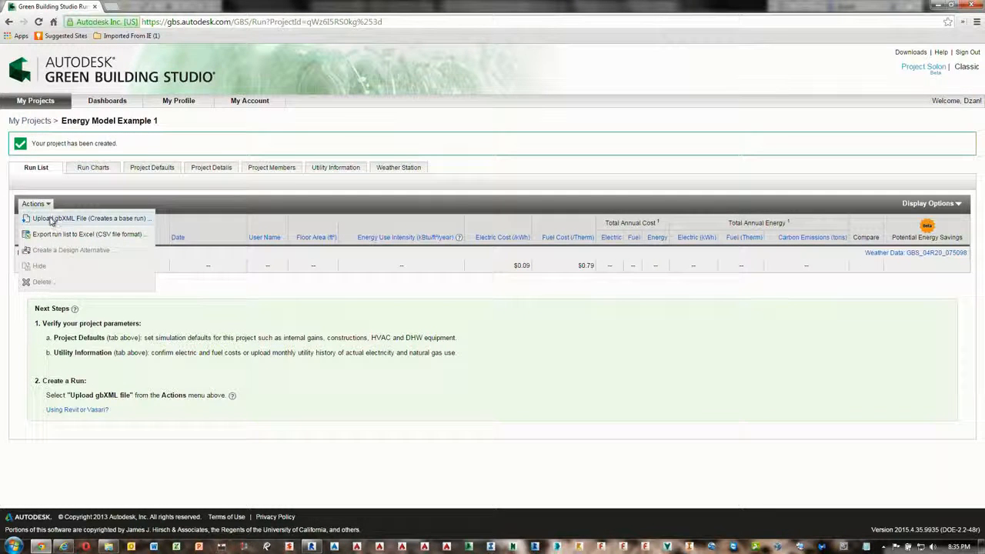
{"action": "left_click", "coordinate": [52, 219]}
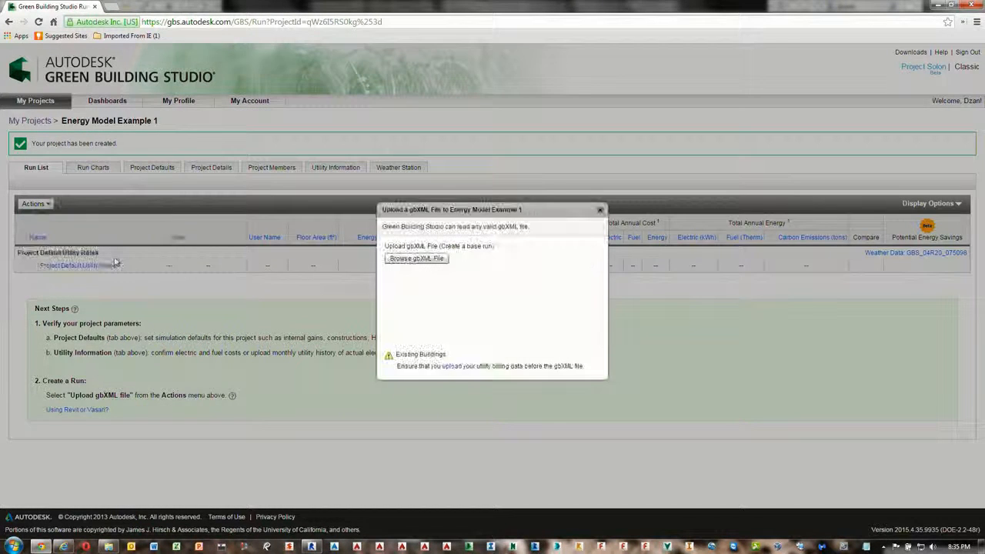
{"action": "left_click", "coordinate": [425, 259]}
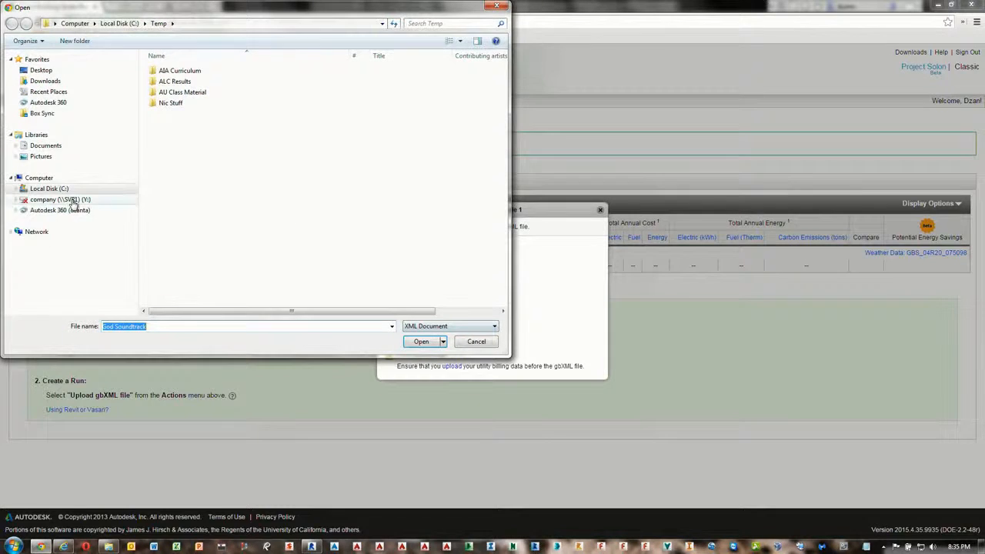
{"action": "left_click", "coordinate": [60, 146]}
{"action": "double_click", "coordinate": [216, 124]}
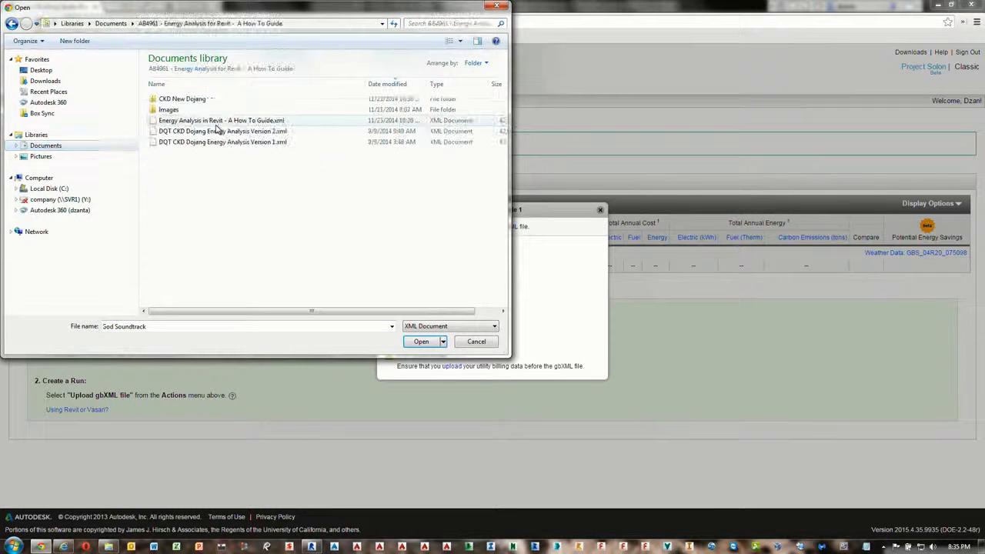
{"action": "left_click", "coordinate": [251, 132]}
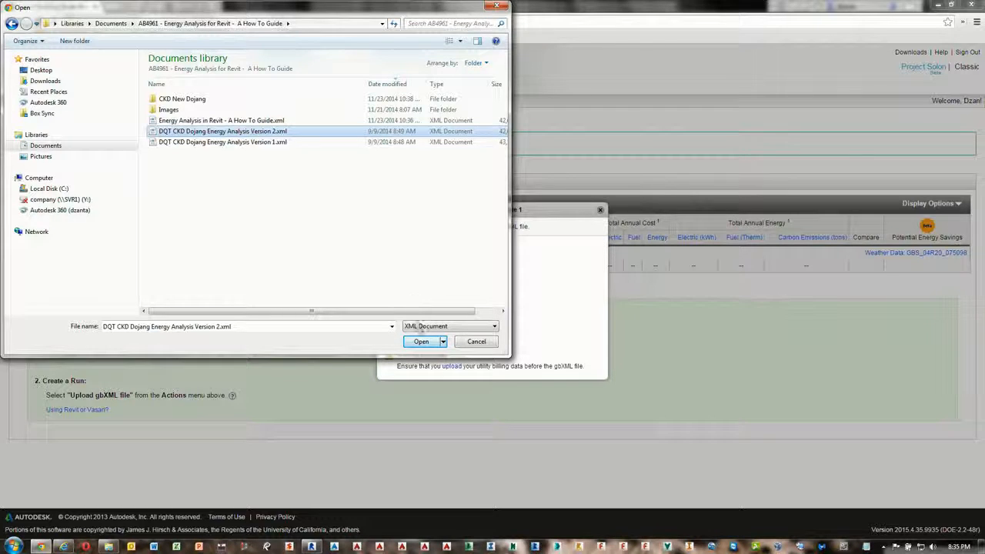
{"action": "left_click", "coordinate": [421, 341]}
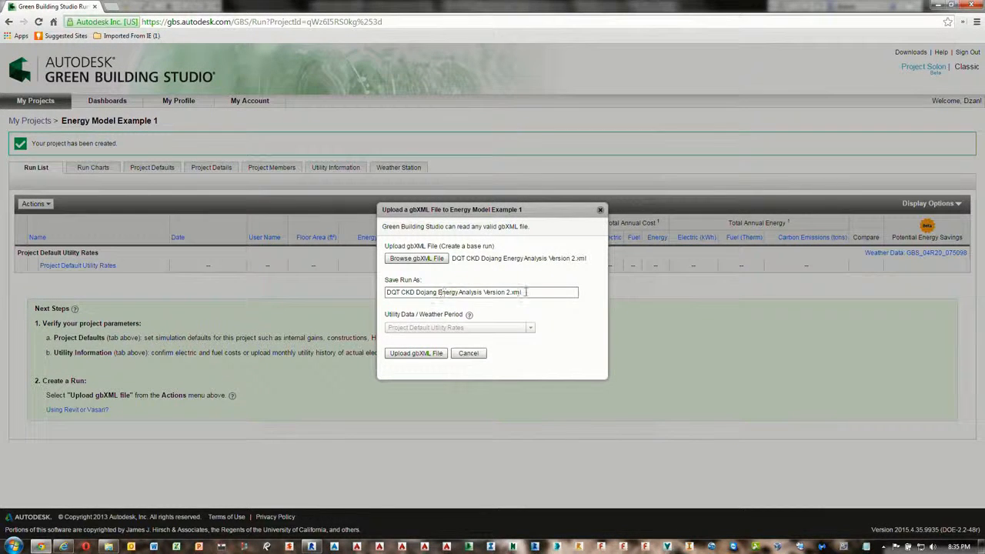
Name the run Energy Model Test 1 and upload the gbXML file
{"action": "left_click_drag", "start_coordinate": [524, 292], "coordinate": [369, 295]}
{"action": "type", "text": "Energy Model"}
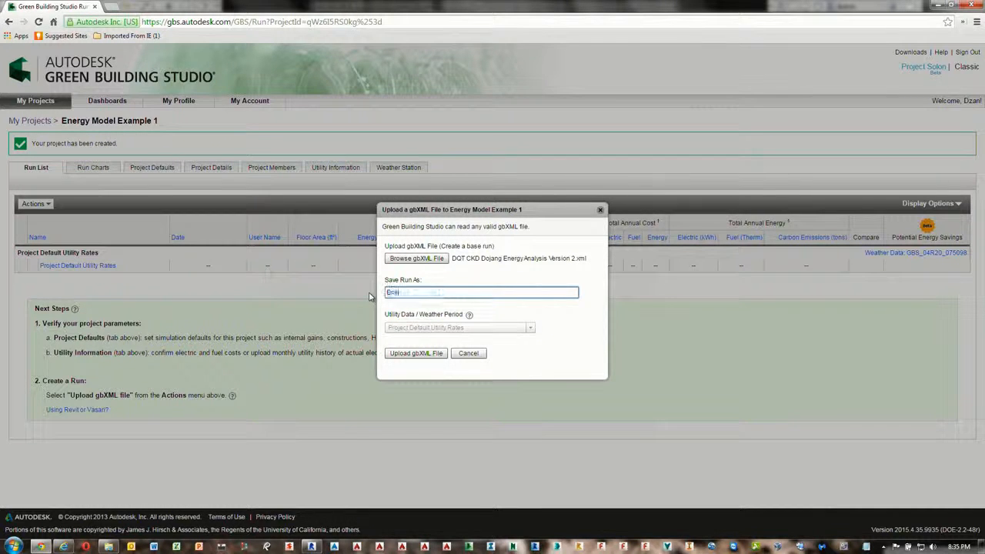
{"action": "type", "text": " Test 1"}
{"action": "left_click", "coordinate": [416, 355]}
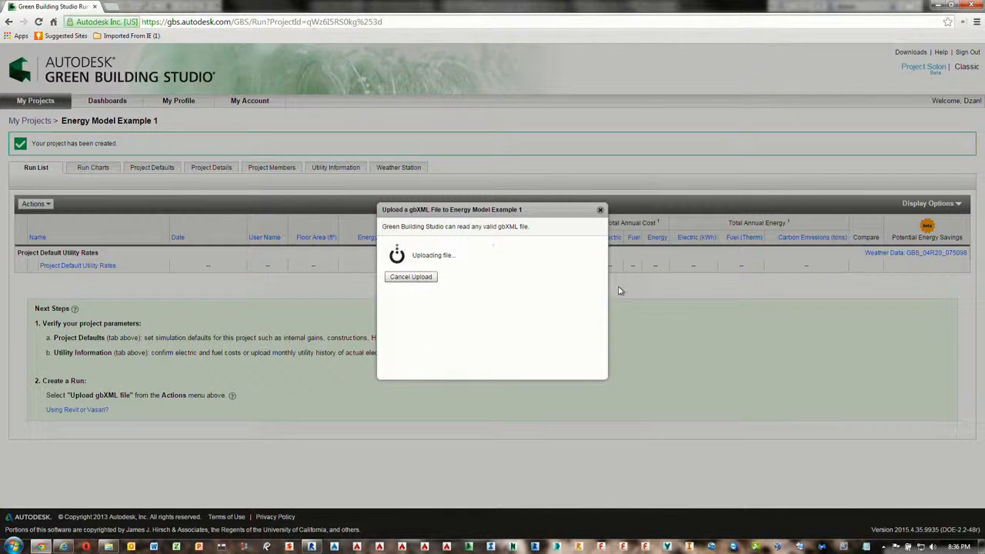
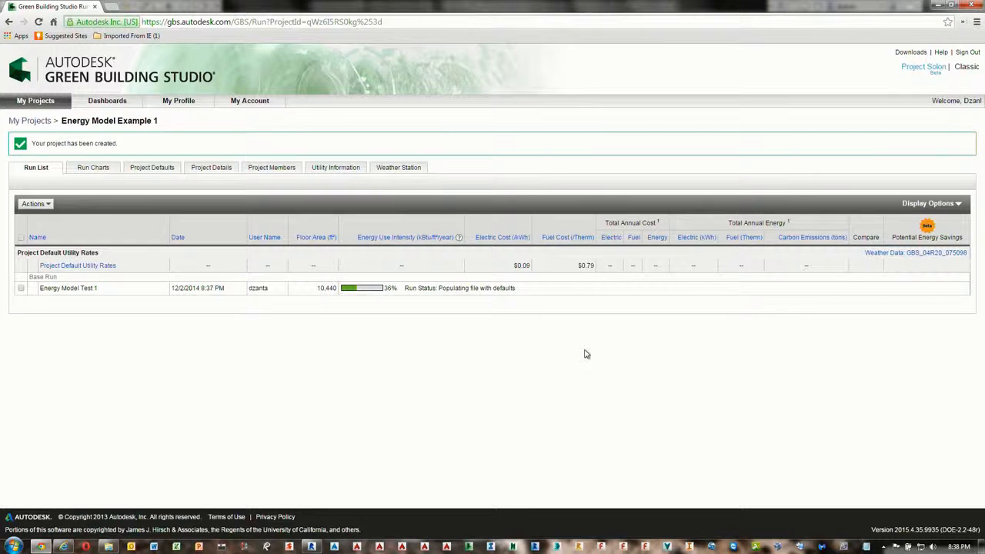
{"action": "left_click", "coordinate": [40, 547]}
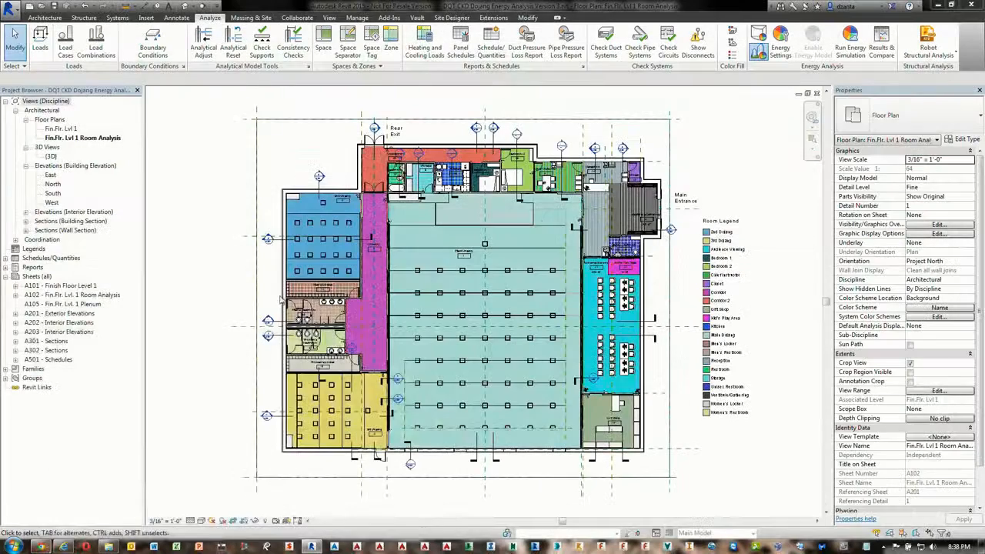
{"action": "left_click", "coordinate": [43, 546]}
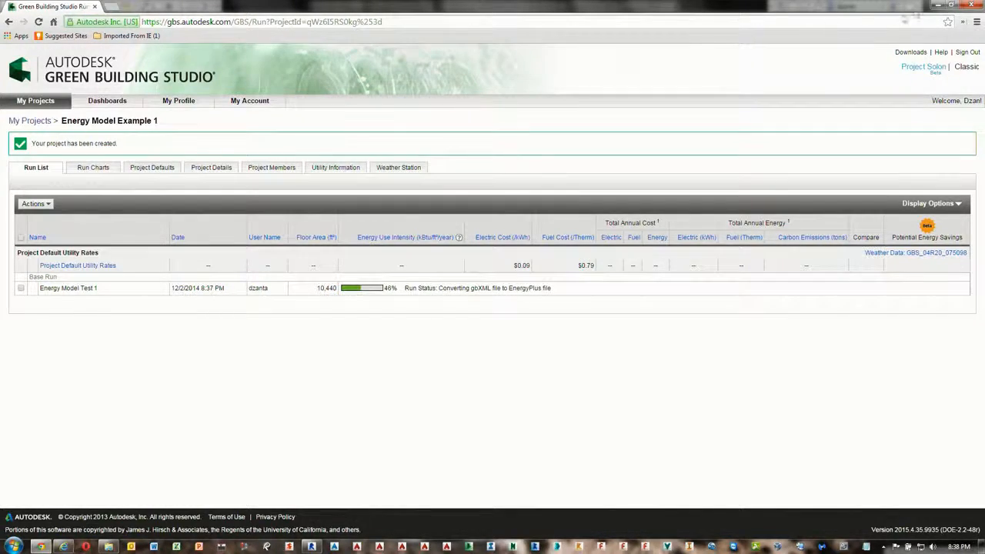
Switch to PowerPoint, open the recent AB4961 Energy Analysis for Revit presentation and show the Steps to Prepare Energy Model slide
{"action": "left_click", "coordinate": [199, 548]}
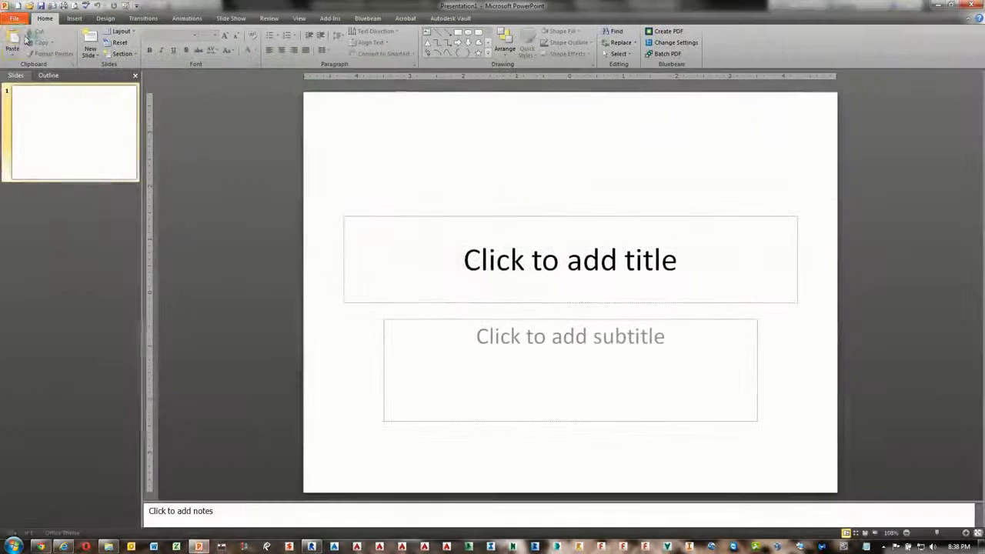
{"action": "left_click", "coordinate": [13, 19]}
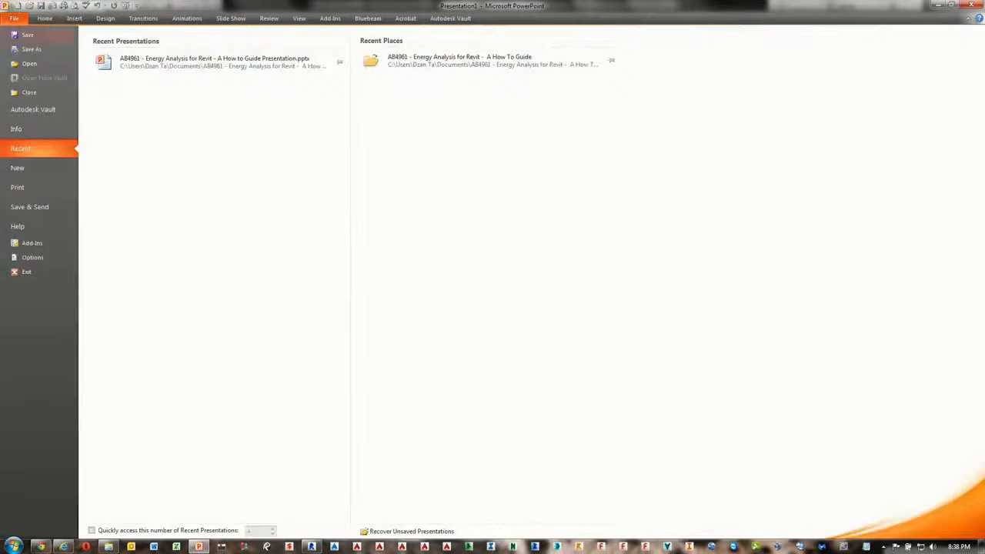
{"action": "left_click", "coordinate": [165, 67]}
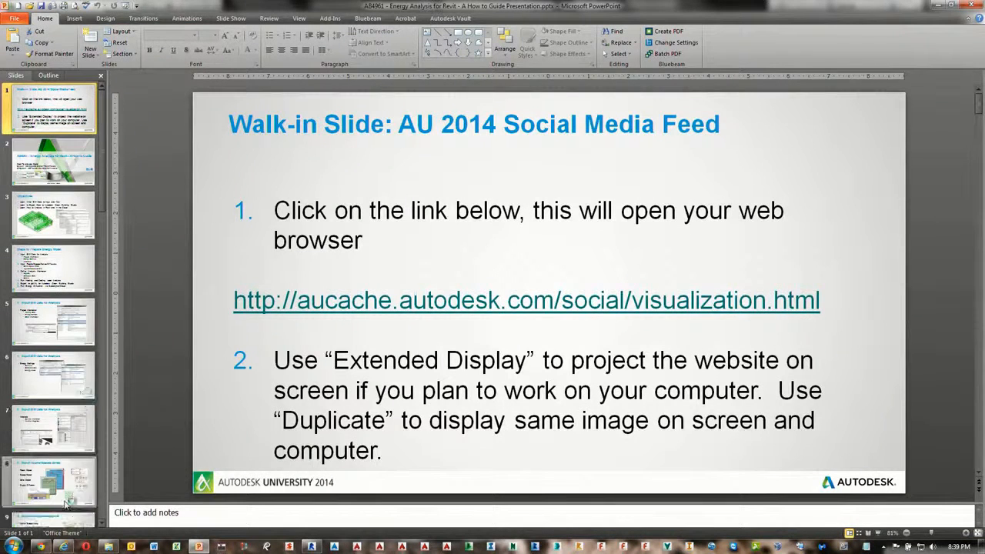
{"action": "left_click", "coordinate": [63, 263]}
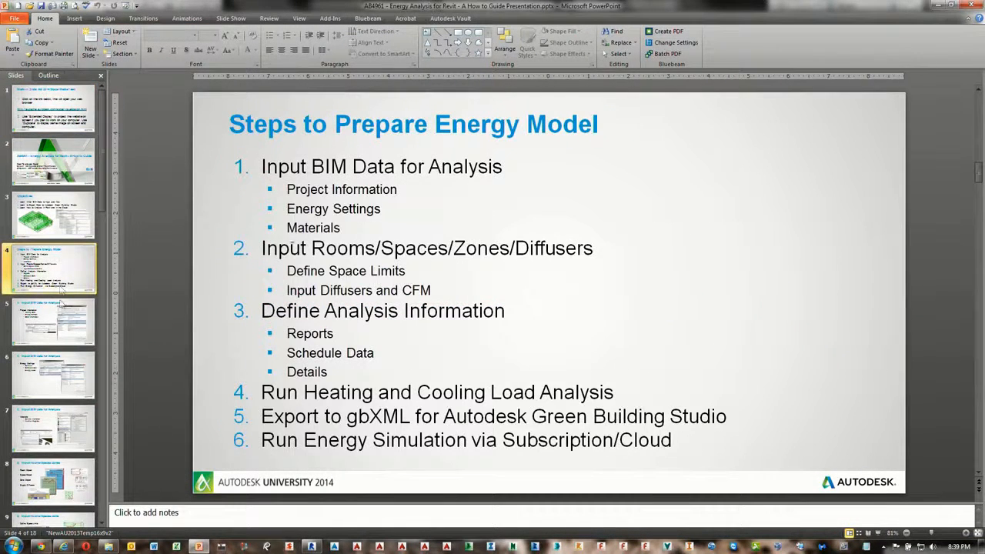
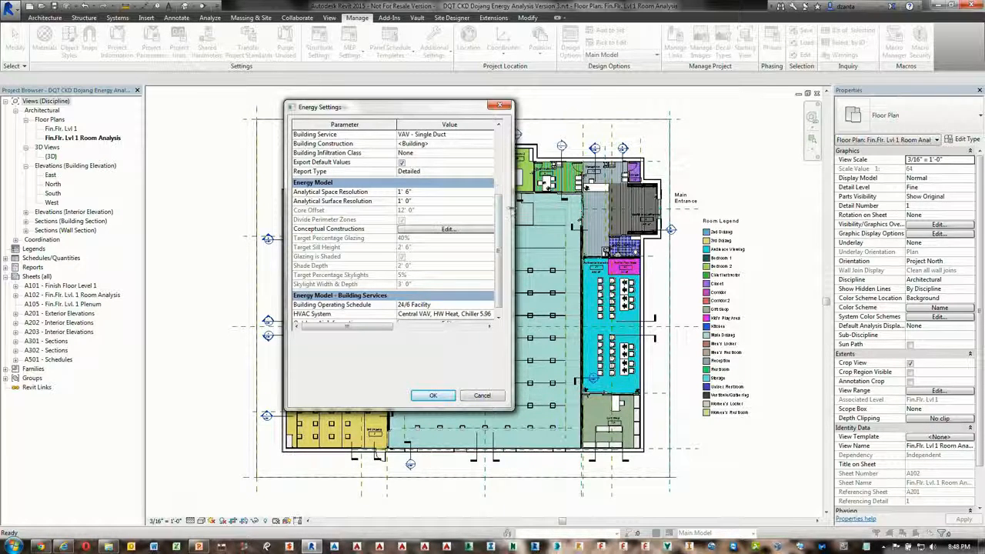
Review the energy settings and the available building types, cancel without changes, and close the project information
{"action": "left_click_drag", "start_coordinate": [498, 223], "coordinate": [490, 137]}
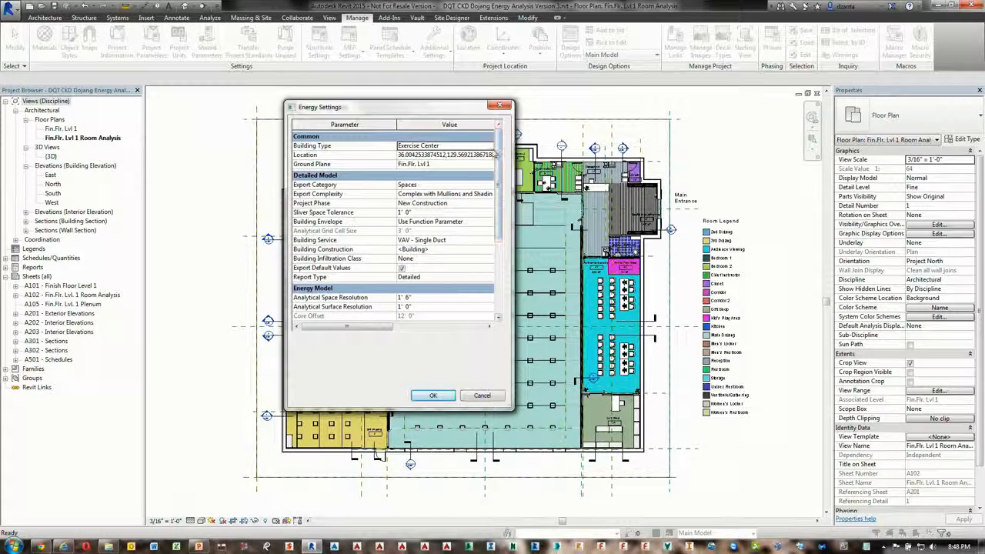
{"action": "left_click", "coordinate": [490, 149]}
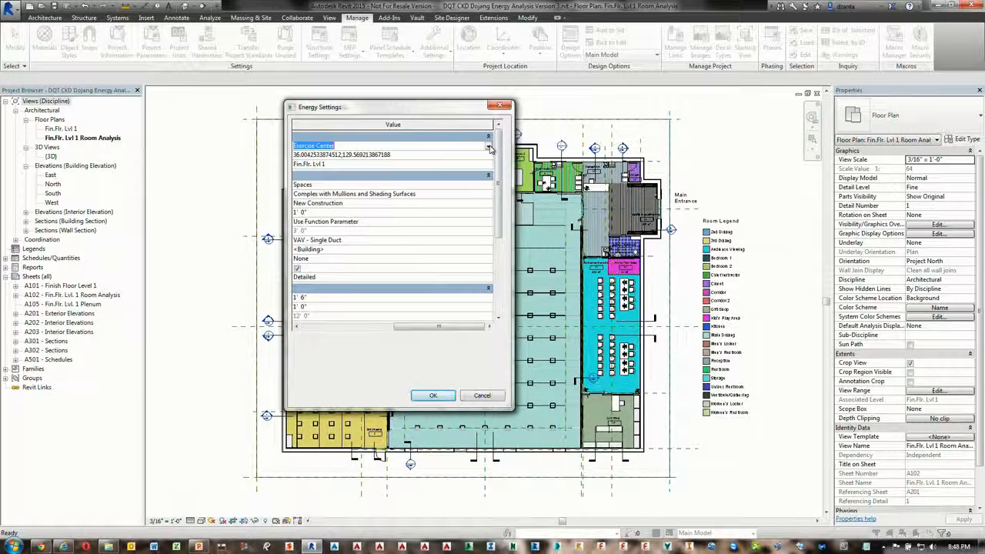
{"action": "left_click", "coordinate": [488, 147]}
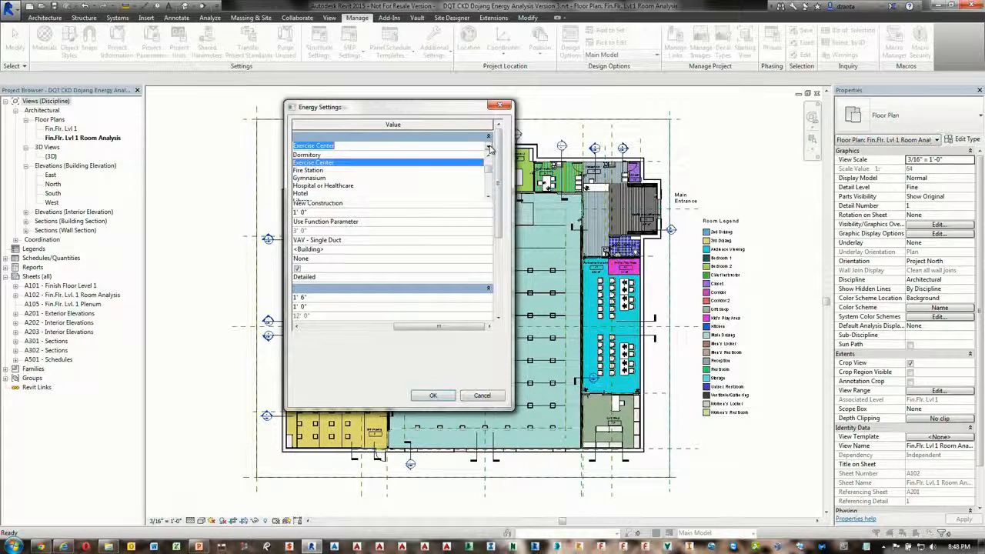
{"action": "left_click", "coordinate": [441, 355]}
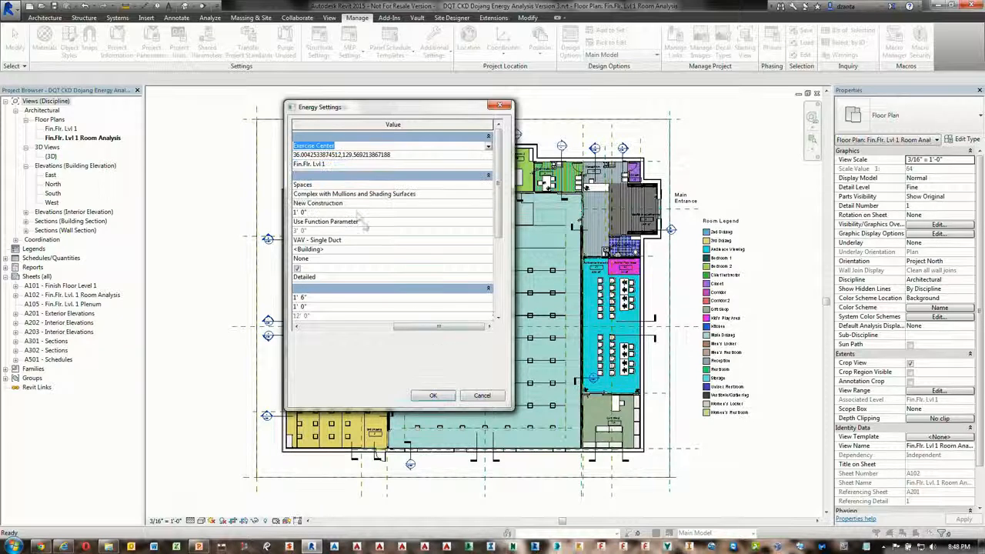
{"action": "left_click", "coordinate": [323, 327]}
{"action": "left_click_drag", "start_coordinate": [395, 124], "coordinate": [375, 124]}
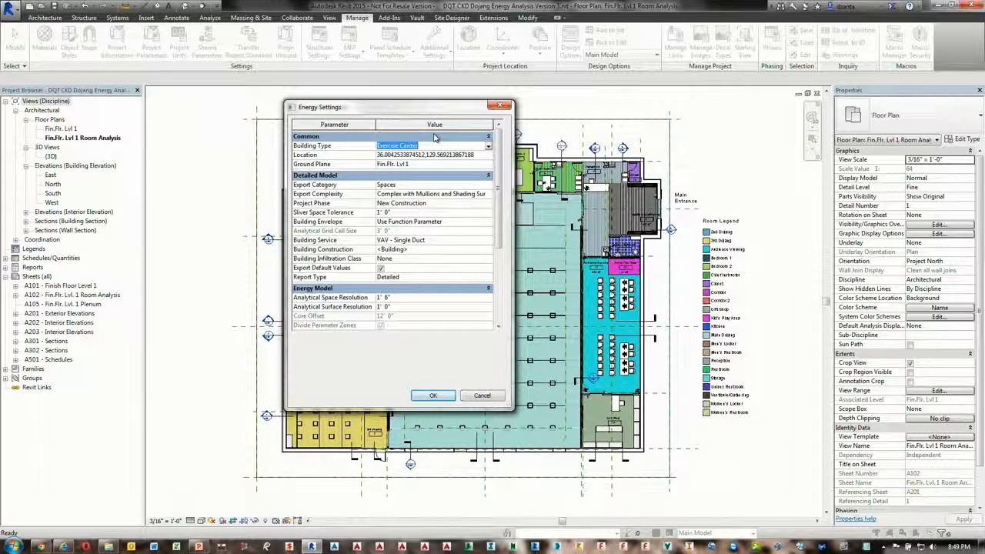
{"action": "left_click", "coordinate": [473, 396]}
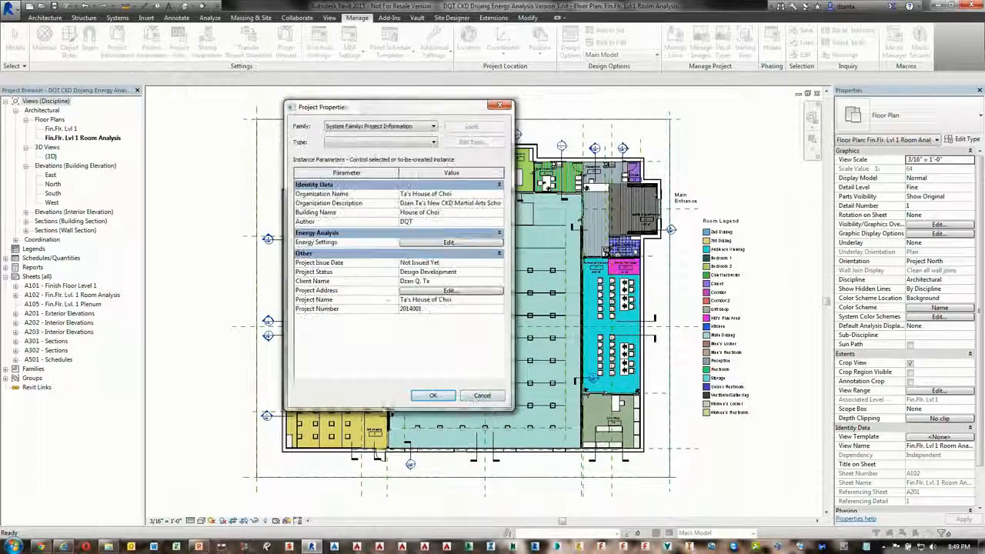
{"action": "left_click", "coordinate": [432, 394]}
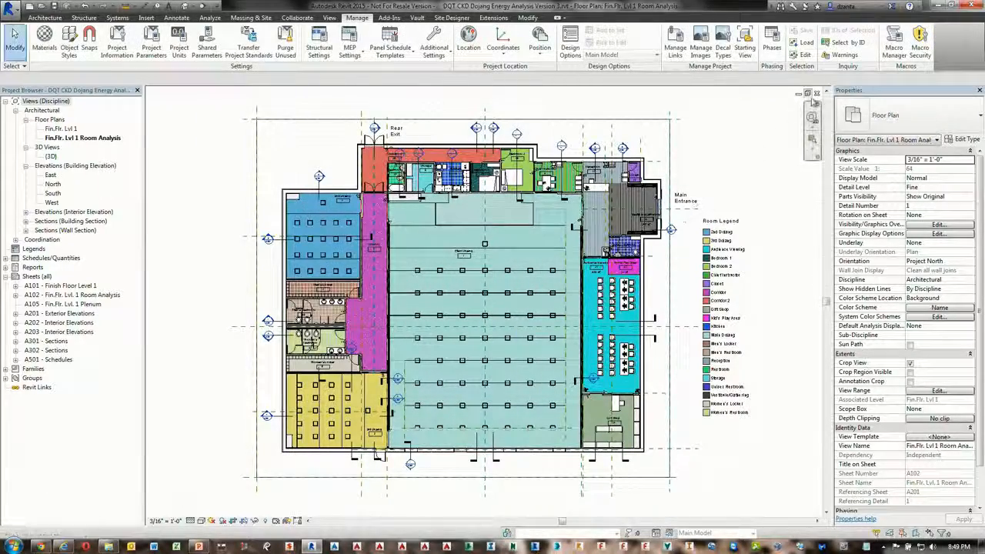